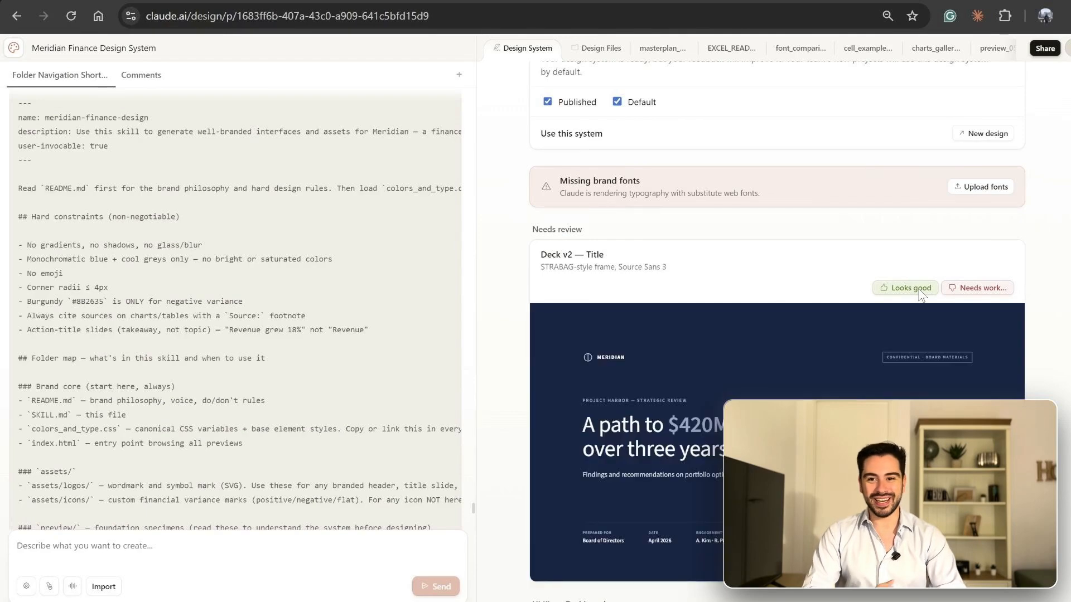
Approve the "Deck v2 — Title" card in the Meridian Finance Design System review
{"action": "left_click", "coordinate": [919, 290]}
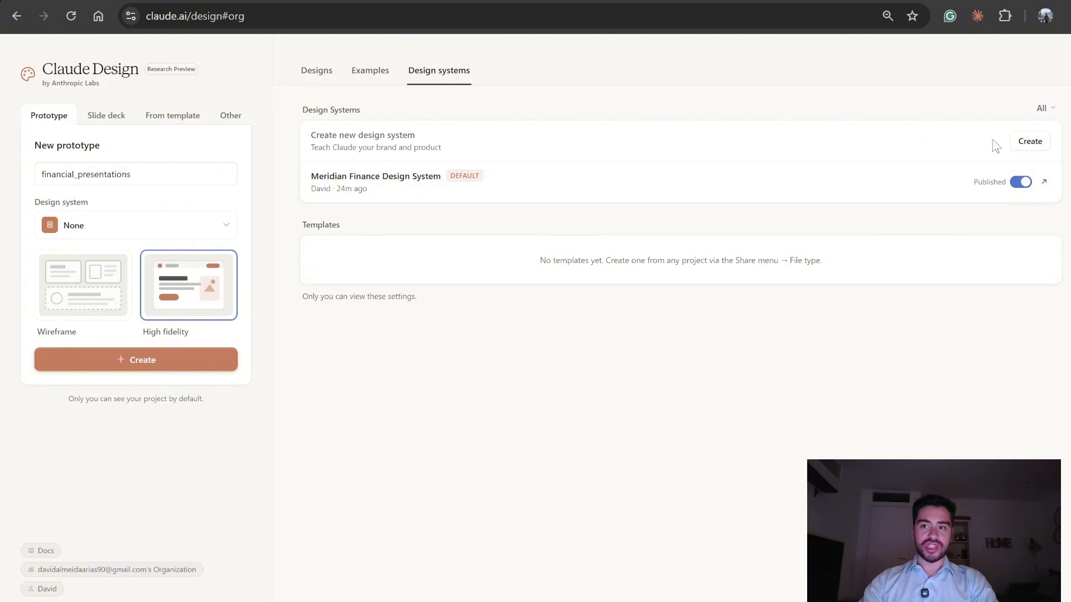
Start a new design system and look over its setup form, ending in the company name and blurb field
{"action": "left_click", "coordinate": [1030, 141]}
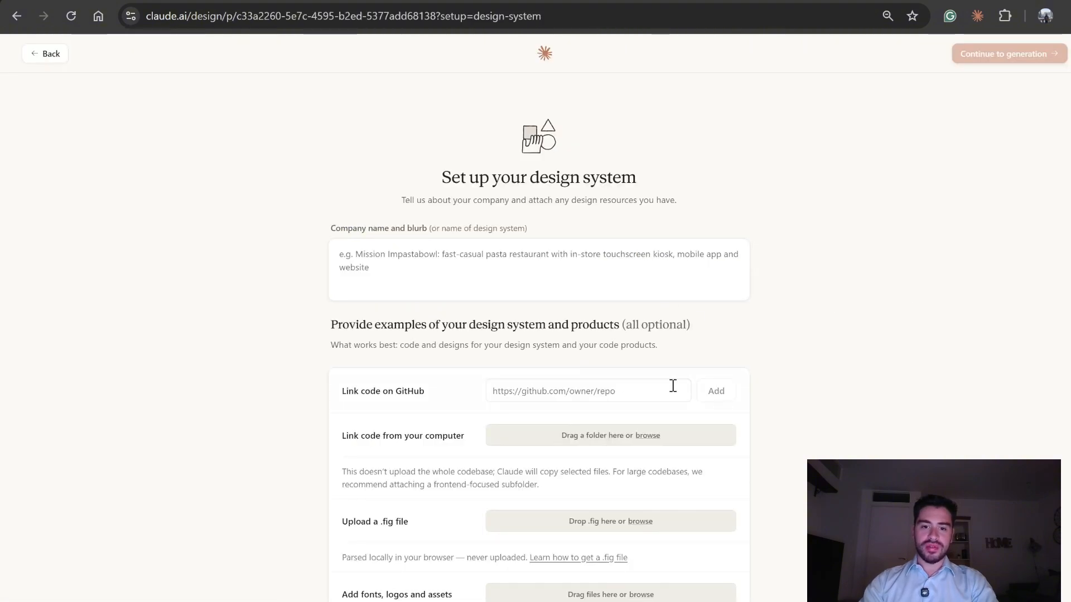
{"action": "scroll", "coordinate": [865, 388], "scroll_direction": "down", "scroll_amount": 1}
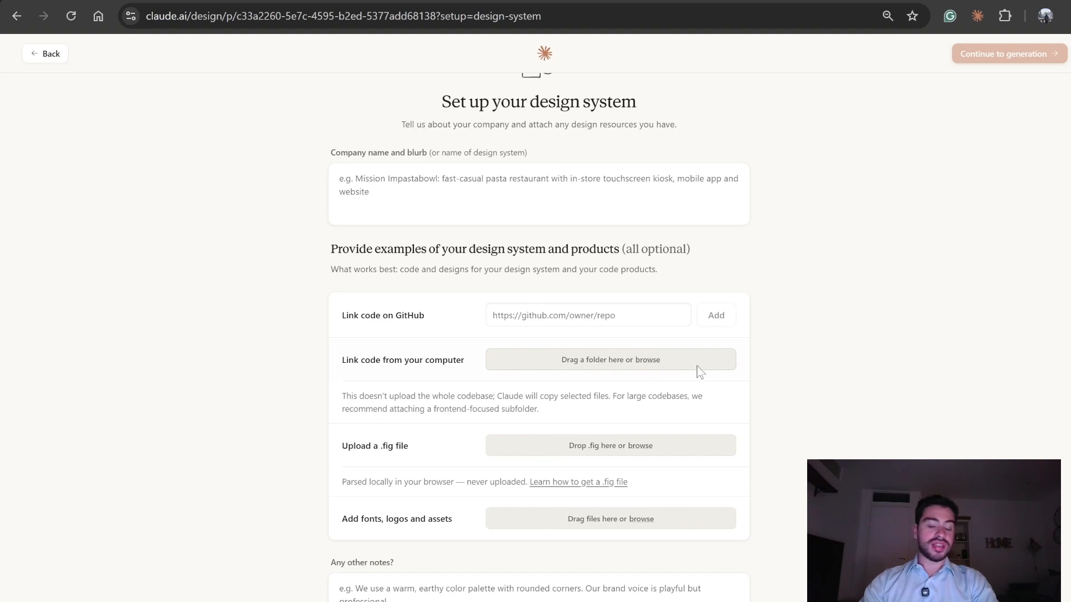
{"action": "scroll", "coordinate": [727, 377], "scroll_direction": "down", "scroll_amount": 1}
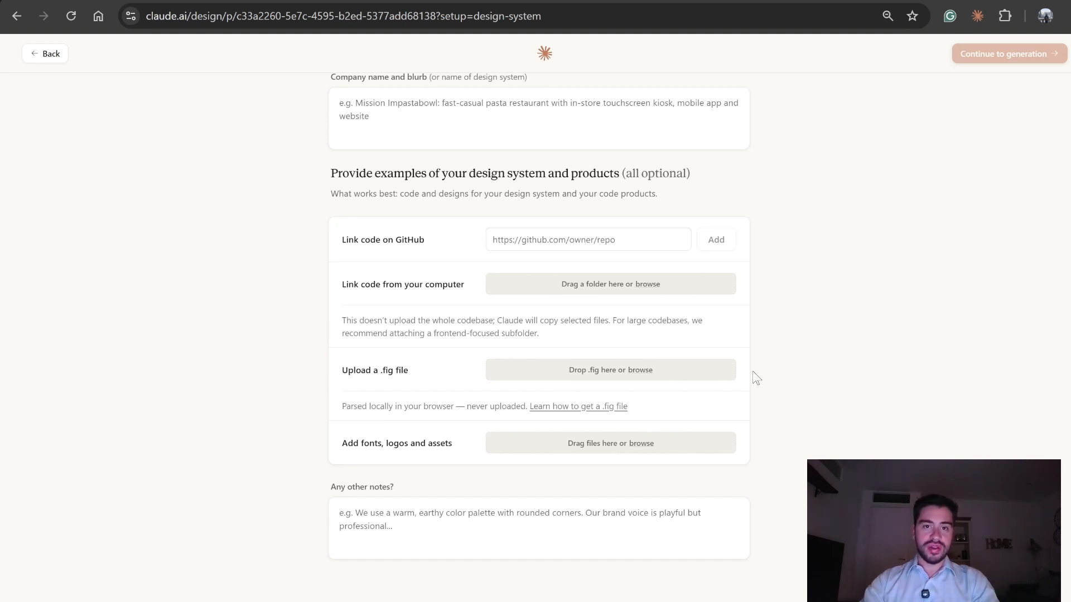
{"action": "scroll", "coordinate": [780, 385], "scroll_direction": "up", "scroll_amount": 1}
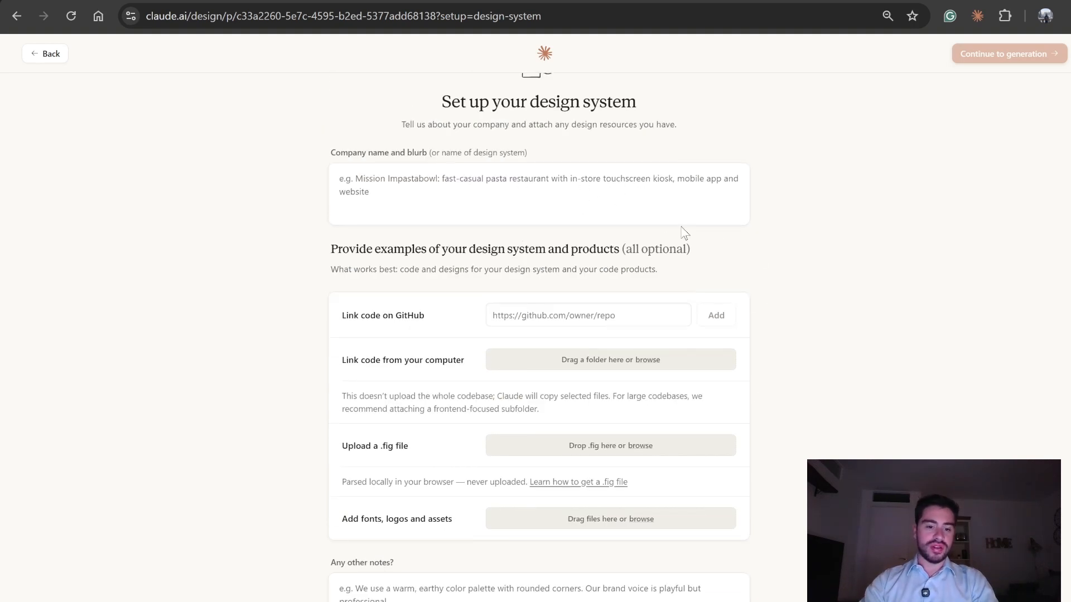
{"action": "scroll", "coordinate": [752, 239], "scroll_direction": "down", "scroll_amount": 1}
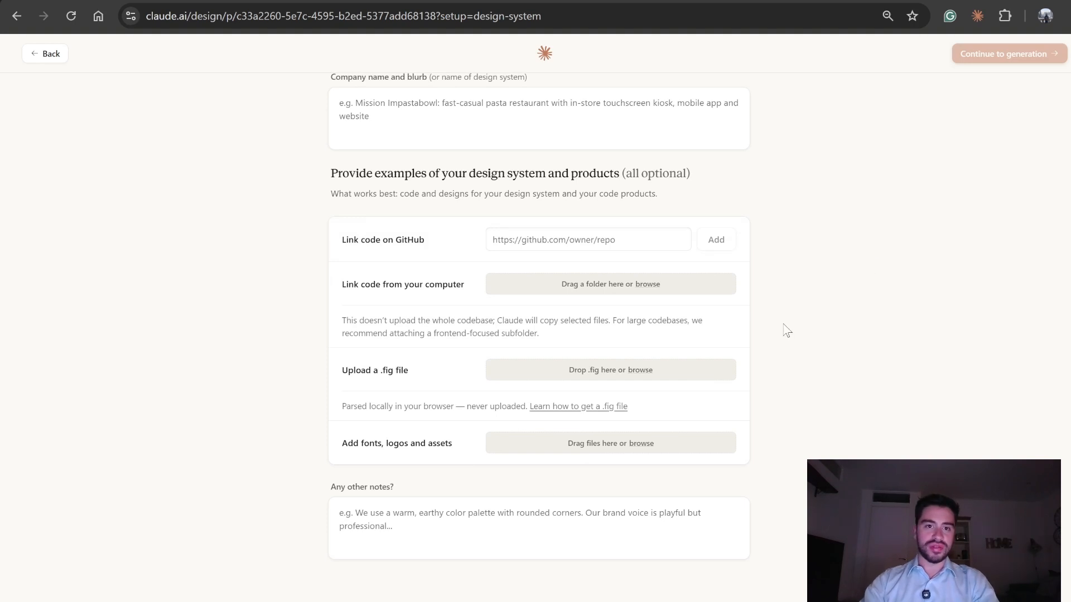
{"action": "scroll", "coordinate": [506, 498], "scroll_direction": "up", "scroll_amount": 1}
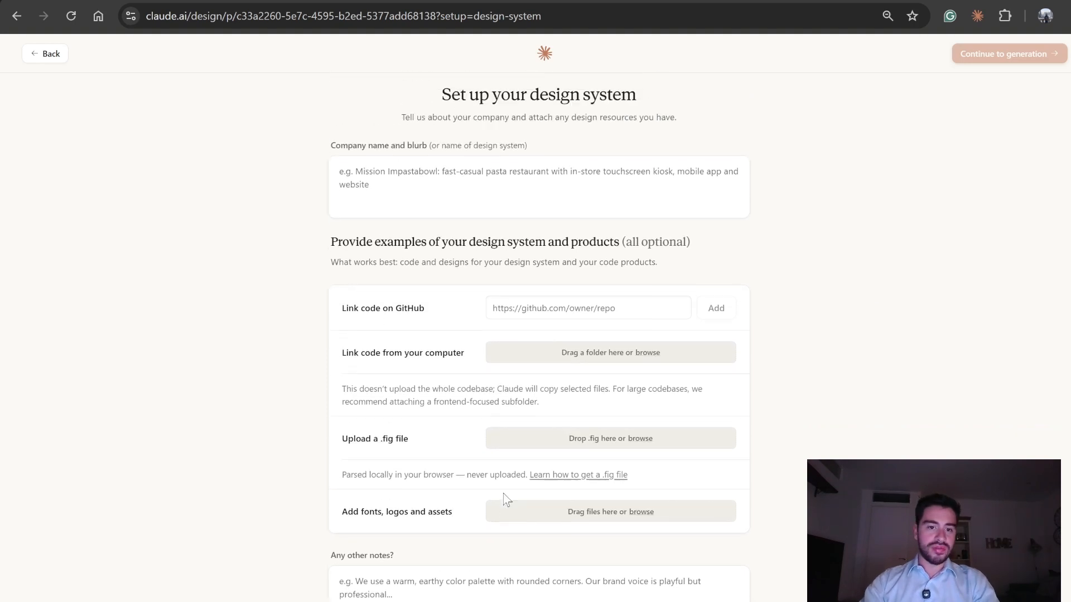
{"action": "left_click", "coordinate": [444, 194]}
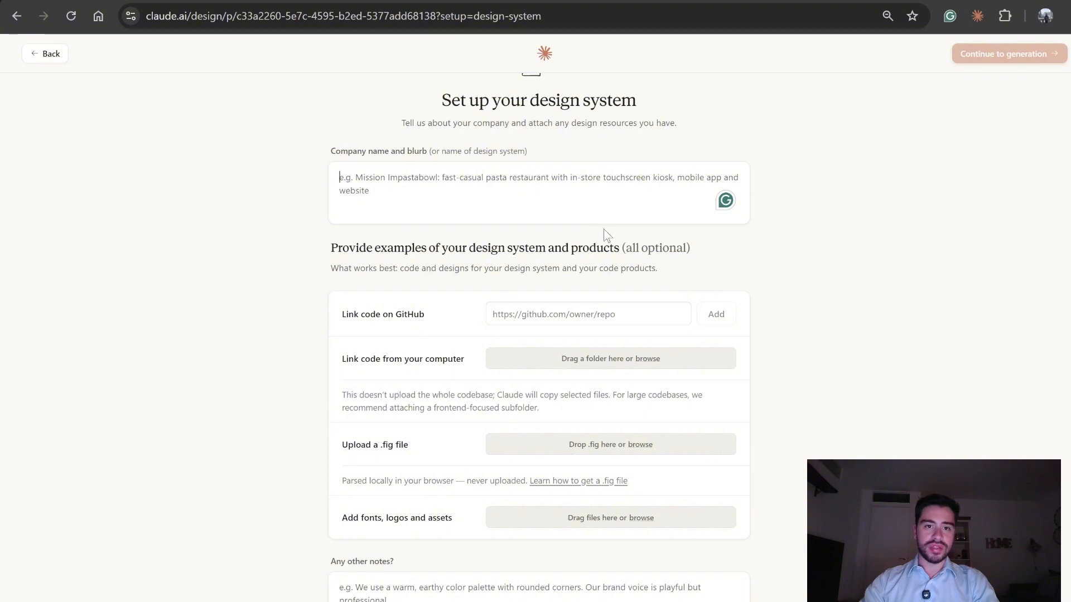
Open the prompt1 text file from the files2 folder and read through its design brief and notes
{"action": "left_click", "coordinate": [328, 573]}
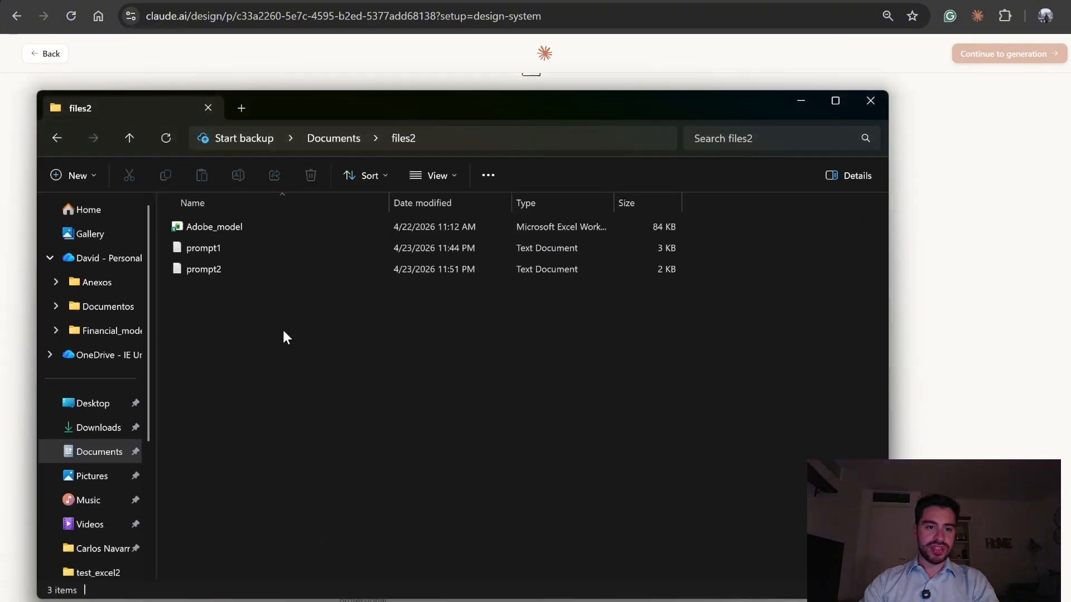
{"action": "double_click", "coordinate": [235, 250]}
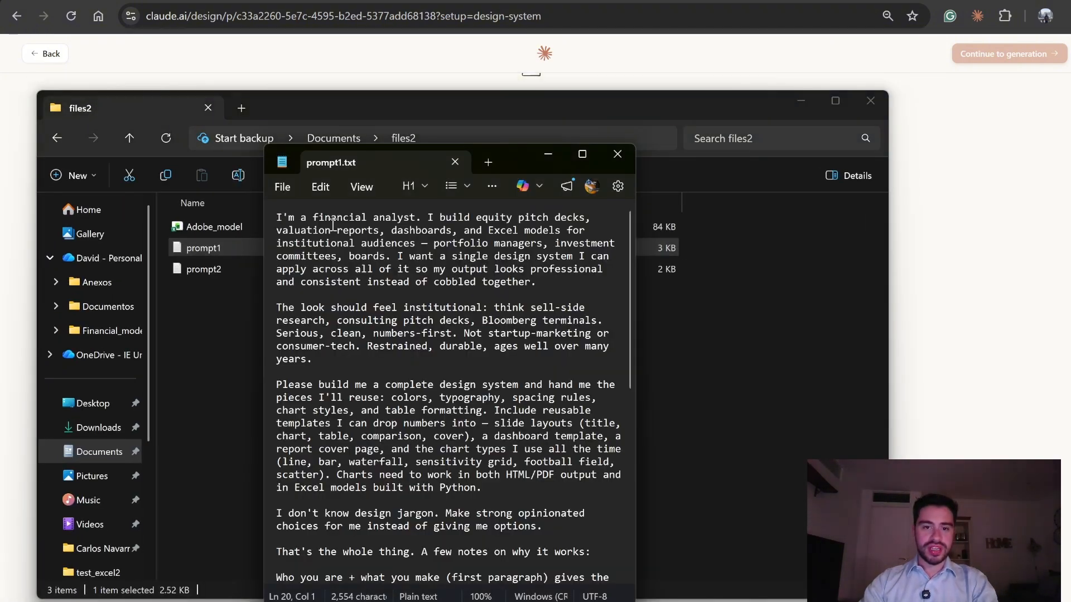
{"action": "left_click_drag", "start_coordinate": [512, 222], "coordinate": [530, 220]}
{"action": "left_click_drag", "start_coordinate": [344, 239], "coordinate": [440, 232]}
{"action": "scroll", "coordinate": [474, 256], "scroll_direction": "down", "scroll_amount": 2}
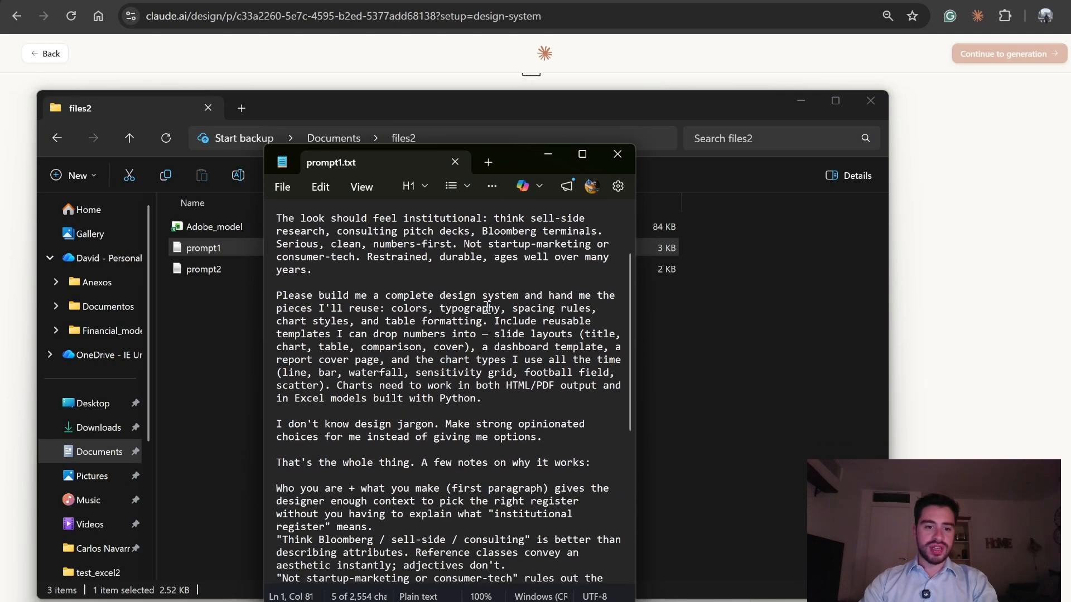
{"action": "scroll", "coordinate": [457, 303], "scroll_direction": "down", "scroll_amount": 1}
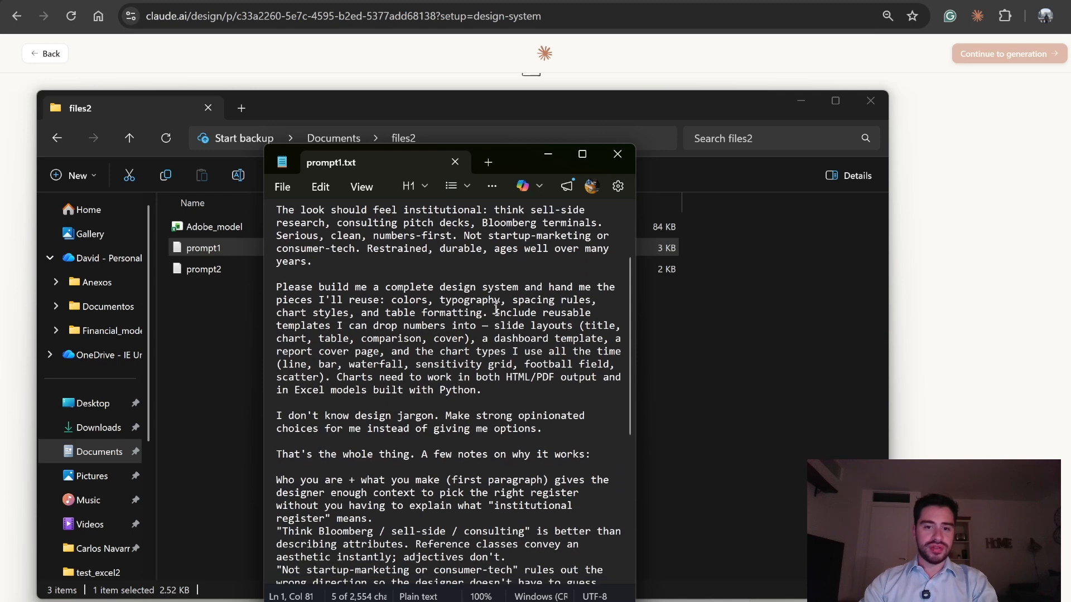
{"action": "scroll", "coordinate": [531, 313], "scroll_direction": "down", "scroll_amount": 1}
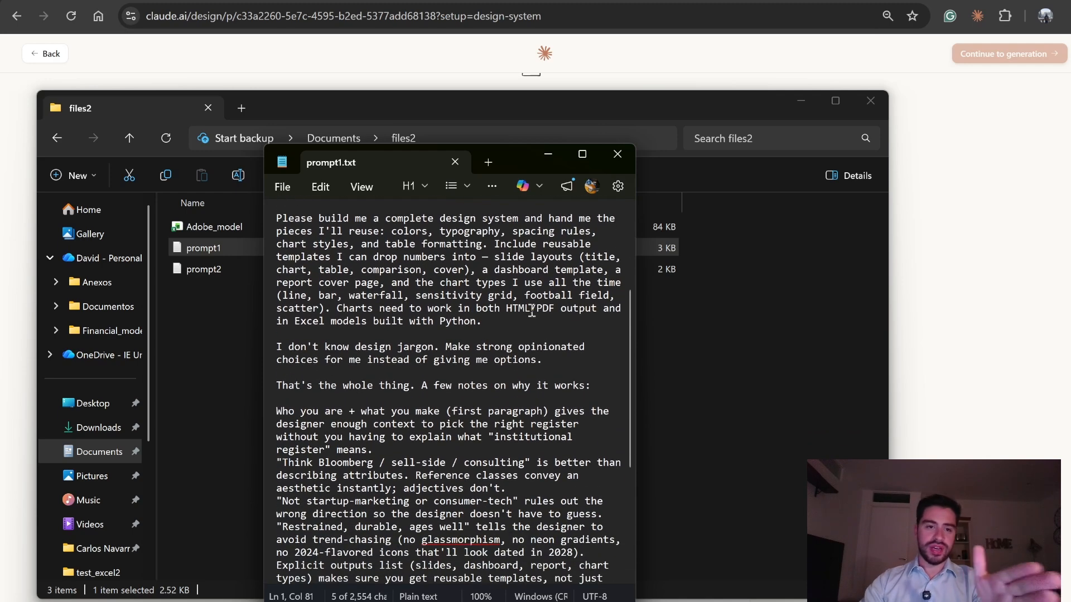
{"action": "scroll", "coordinate": [540, 304], "scroll_direction": "down", "scroll_amount": 1}
{"action": "scroll", "coordinate": [539, 304], "scroll_direction": "down", "scroll_amount": 3}
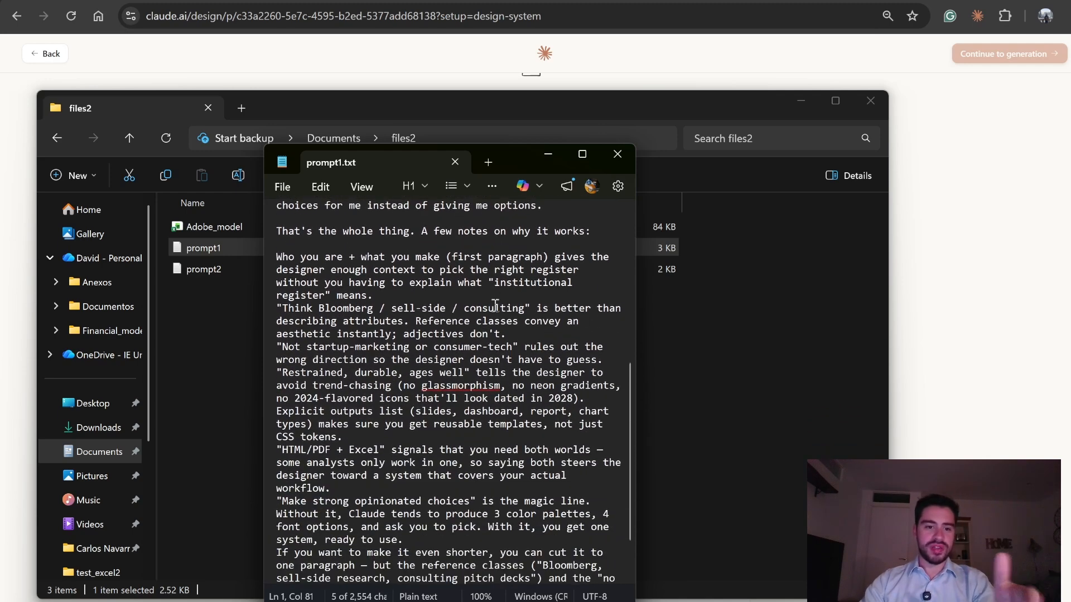
{"action": "left_click_drag", "start_coordinate": [463, 308], "coordinate": [488, 308]}
{"action": "scroll", "coordinate": [426, 333], "scroll_direction": "down", "scroll_amount": 1}
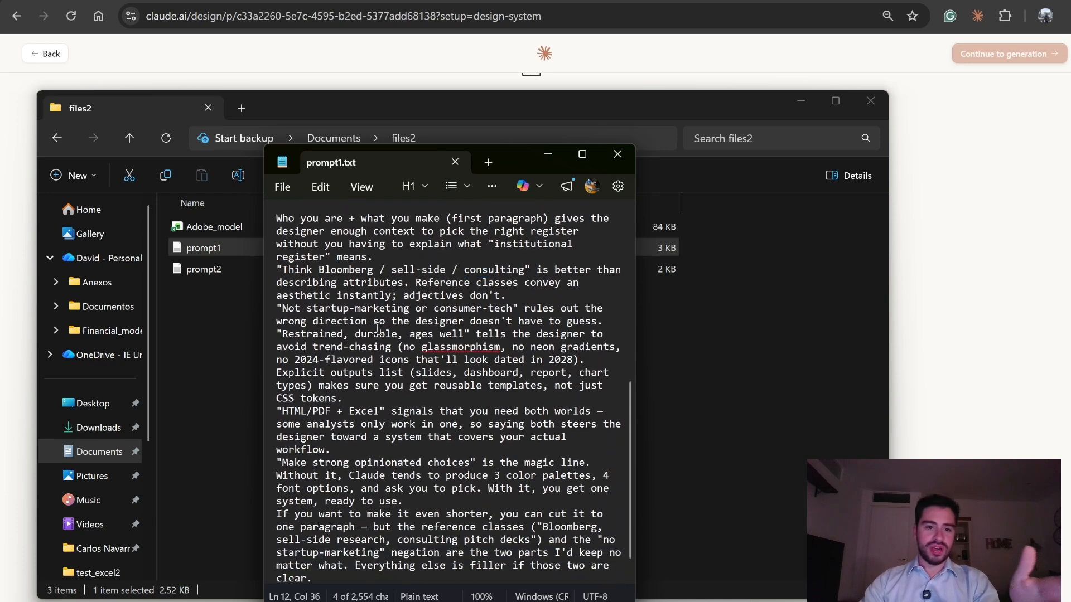
{"action": "scroll", "coordinate": [470, 327], "scroll_direction": "down", "scroll_amount": 1}
{"action": "left_click_drag", "start_coordinate": [379, 332], "coordinate": [415, 346]}
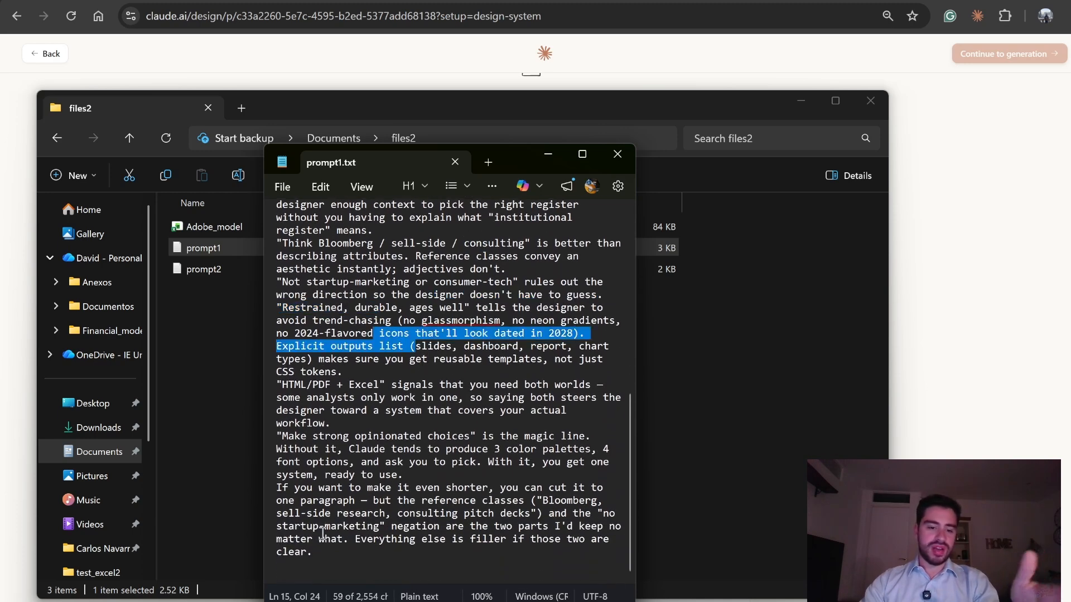
{"action": "scroll", "coordinate": [458, 496], "scroll_direction": "up", "scroll_amount": 2}
{"action": "scroll", "coordinate": [460, 492], "scroll_direction": "down", "scroll_amount": 2}
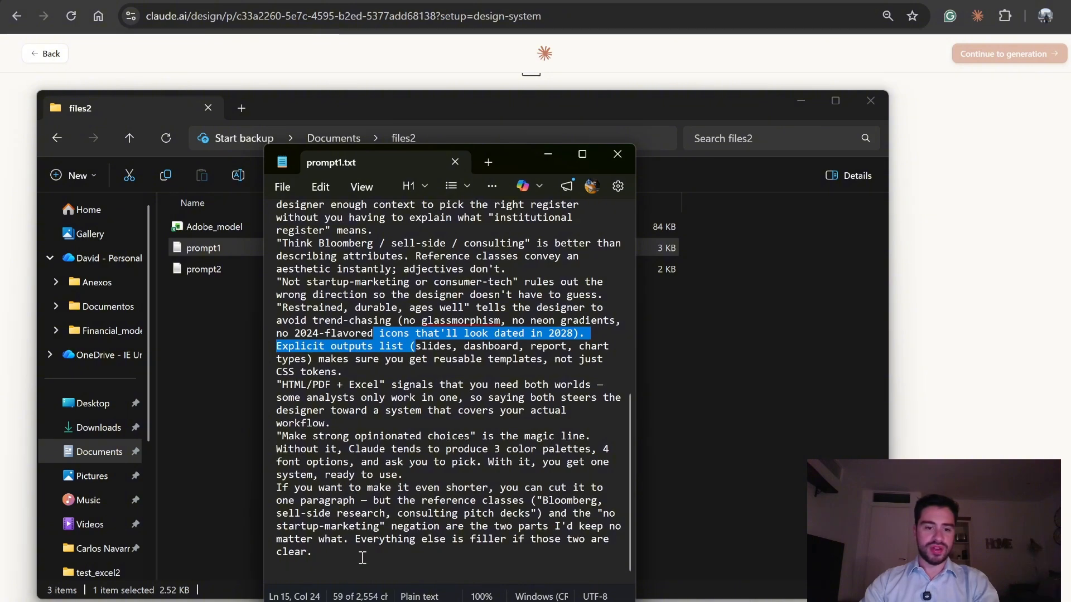
Copy the full prompt1 text into the company name and blurb field and generate the design system
{"action": "left_click_drag", "start_coordinate": [301, 552], "coordinate": [263, 209]}
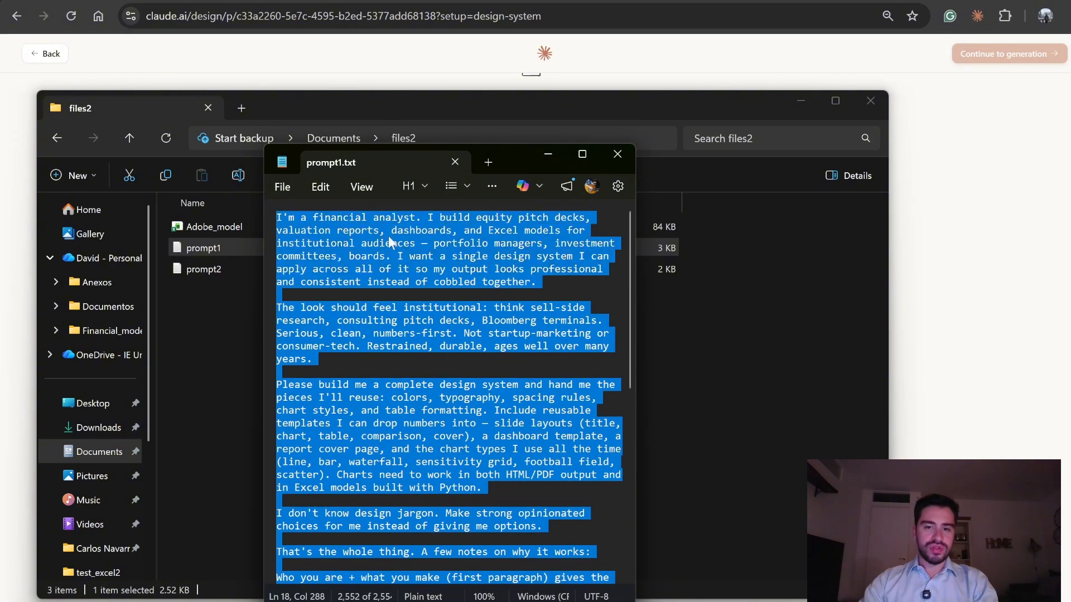
{"action": "key", "text": "ctrl+c"}
{"action": "left_click", "coordinate": [987, 265]}
{"action": "left_click", "coordinate": [583, 177]}
{"action": "key", "text": "ctrl+v"}
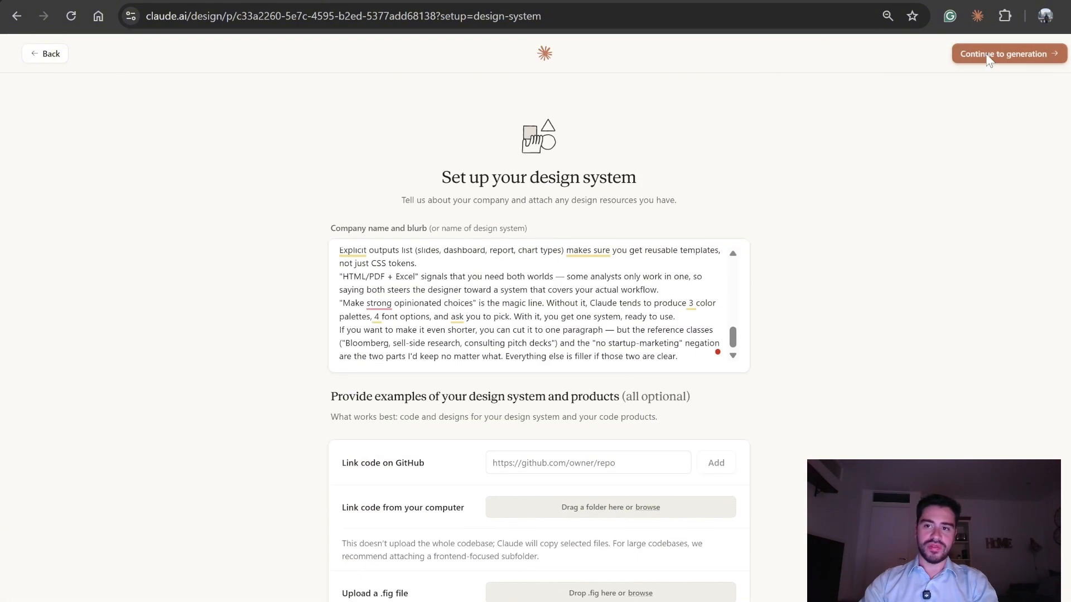
{"action": "left_click", "coordinate": [988, 58]}
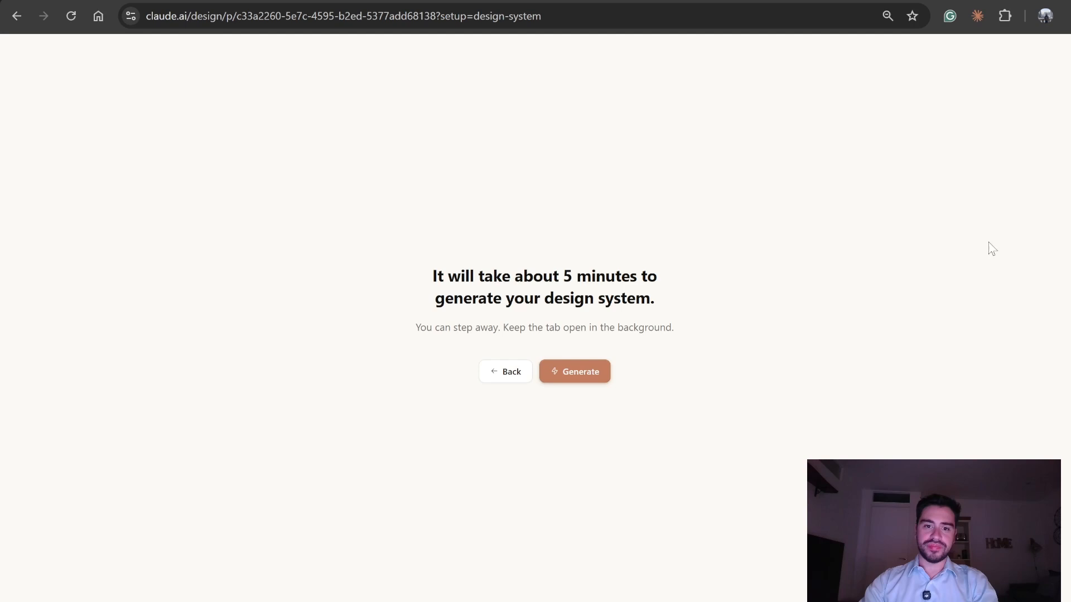
{"action": "left_click", "coordinate": [584, 375]}
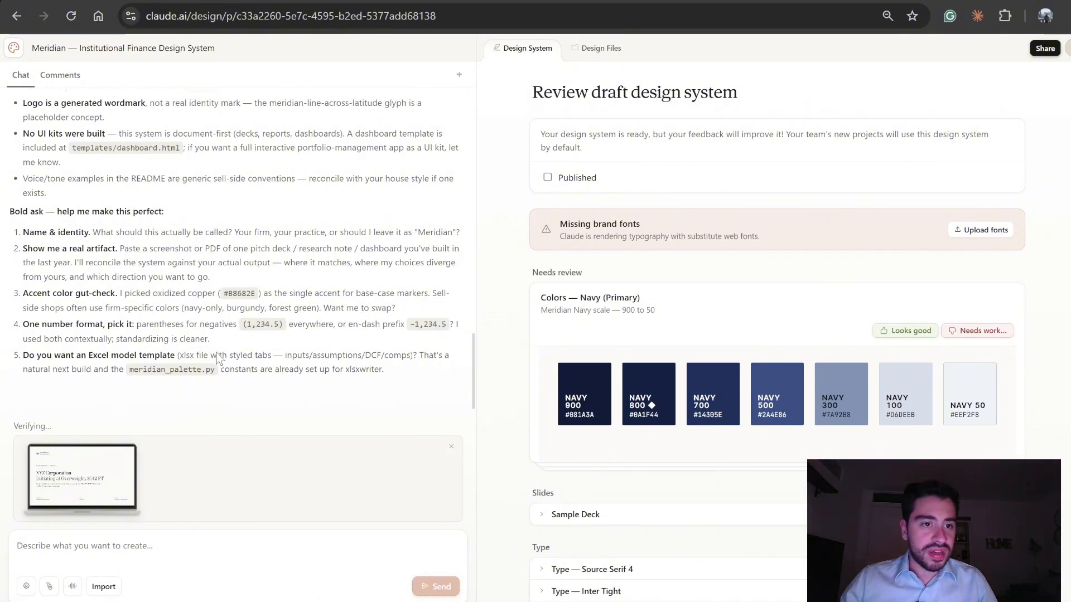
Review the draft design system and approve the Navy (Primary), Ink & Paper, Copper Accent and Semantic color cards
{"action": "scroll", "coordinate": [218, 358], "scroll_direction": "up", "scroll_amount": 3}
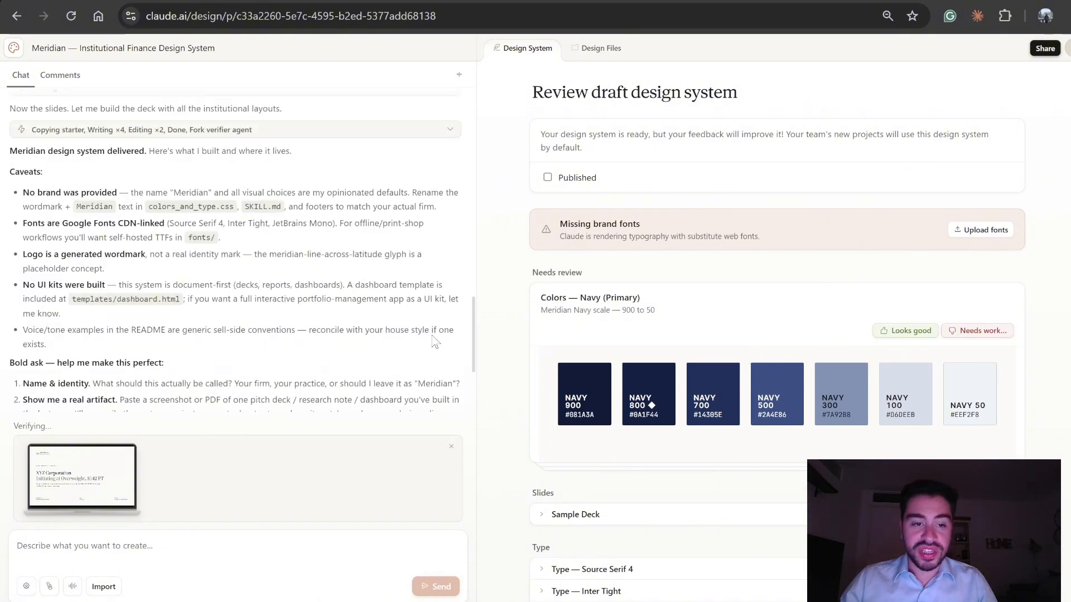
{"action": "scroll", "coordinate": [430, 341], "scroll_direction": "up", "scroll_amount": 2}
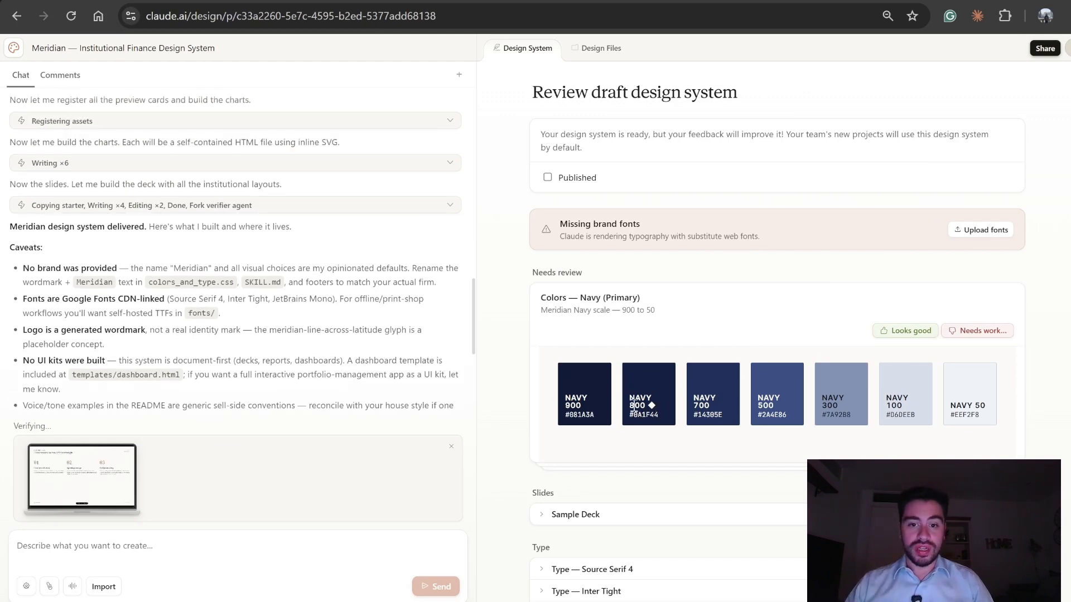
{"action": "scroll", "coordinate": [594, 357], "scroll_direction": "down", "scroll_amount": 2}
{"action": "scroll", "coordinate": [641, 343], "scroll_direction": "down", "scroll_amount": 2}
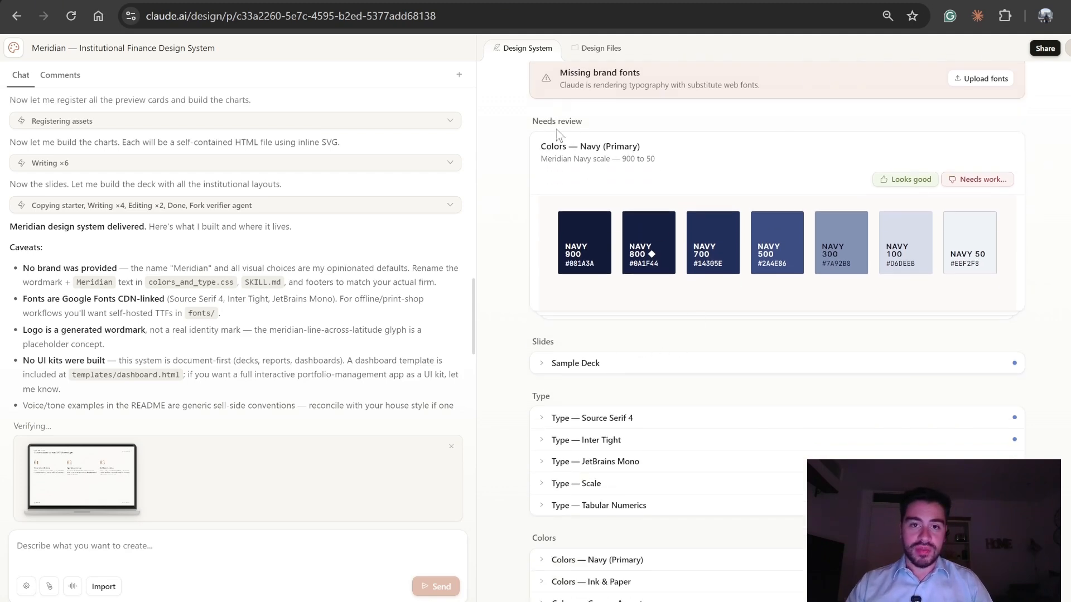
{"action": "left_click", "coordinate": [901, 182]}
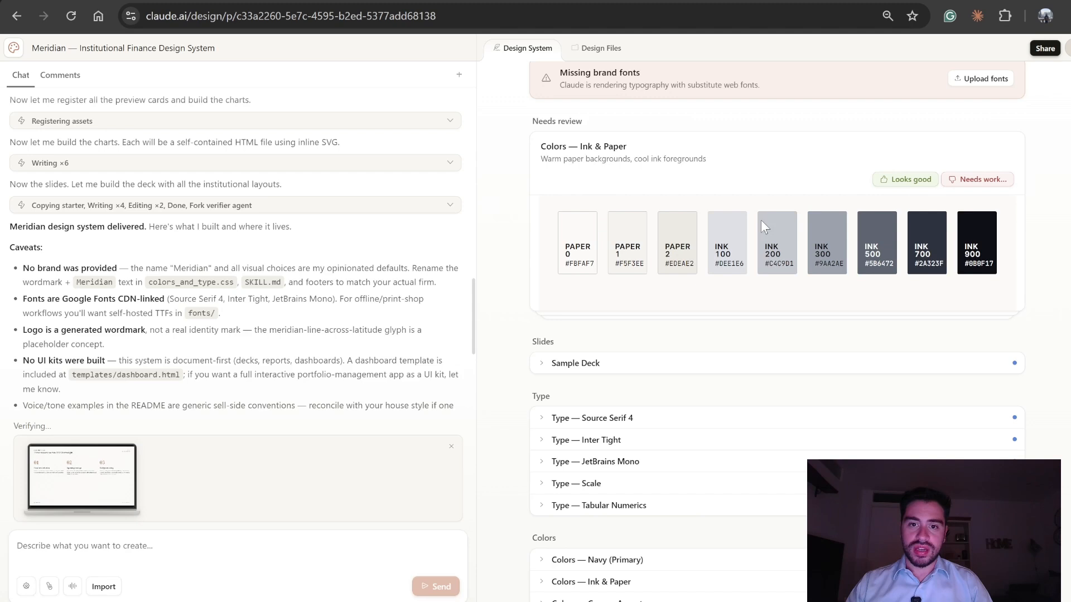
{"action": "left_click", "coordinate": [921, 181]}
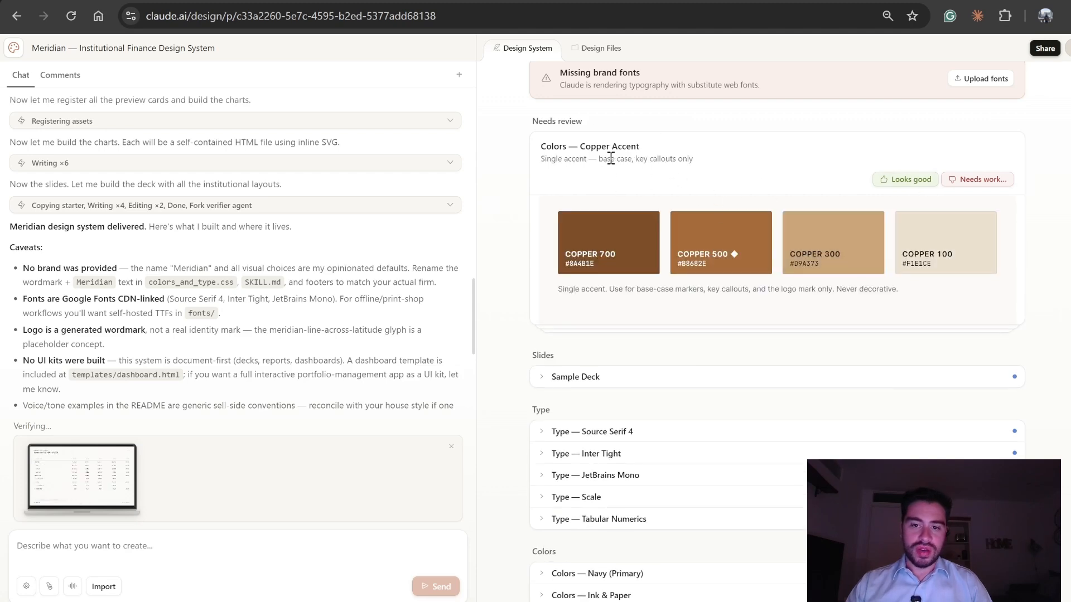
{"action": "left_click", "coordinate": [882, 181]}
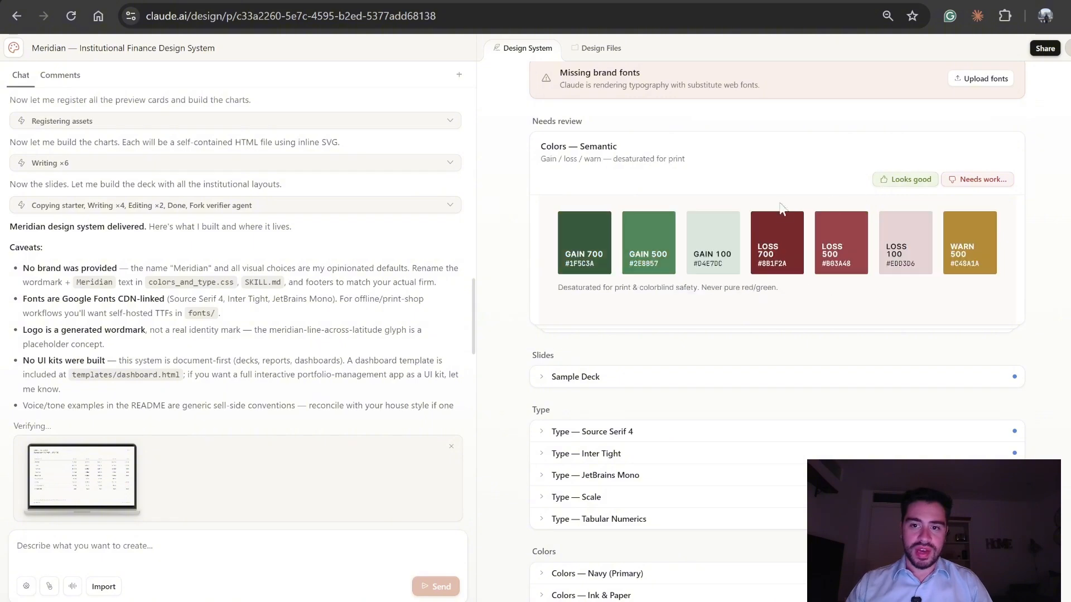
{"action": "left_click", "coordinate": [908, 181]}
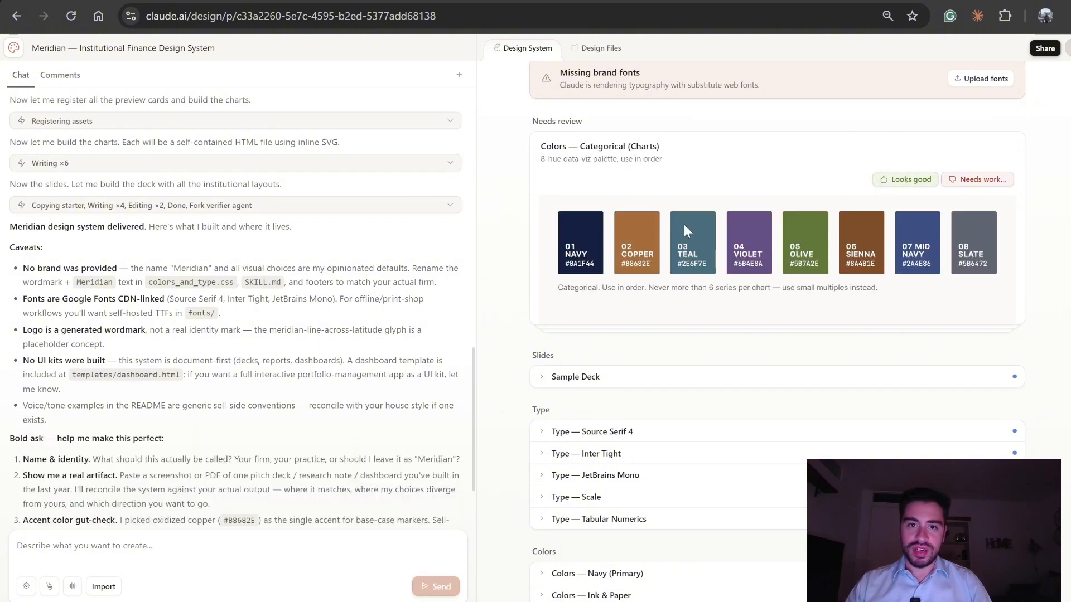
Browse the generated design files and preview the bar, football-field, line, scatter and sensitivity pages in the charts folder
{"action": "left_click", "coordinate": [608, 49]}
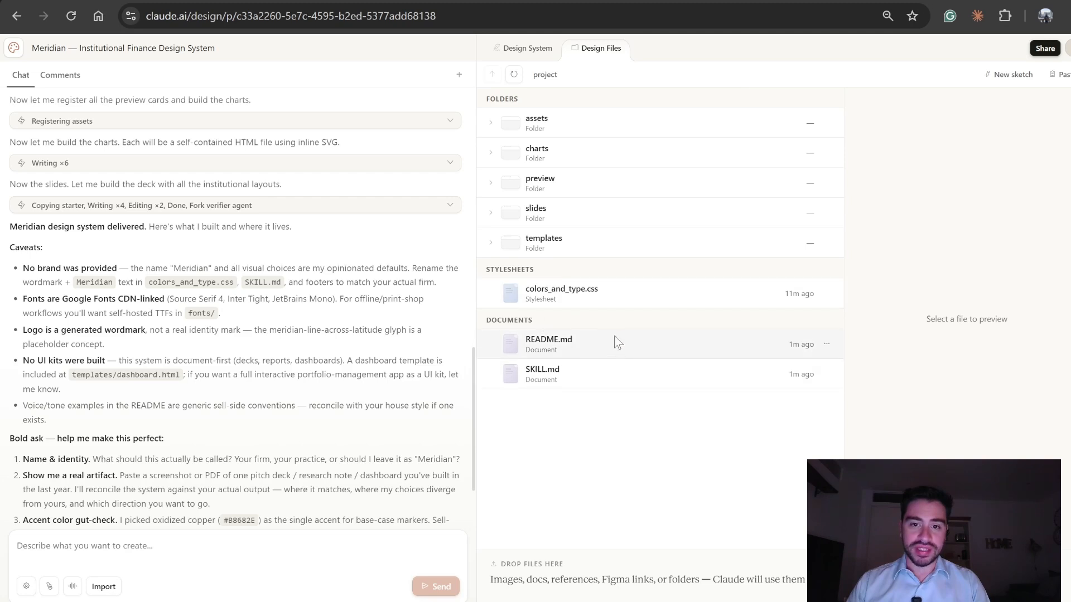
{"action": "left_click", "coordinate": [494, 125]}
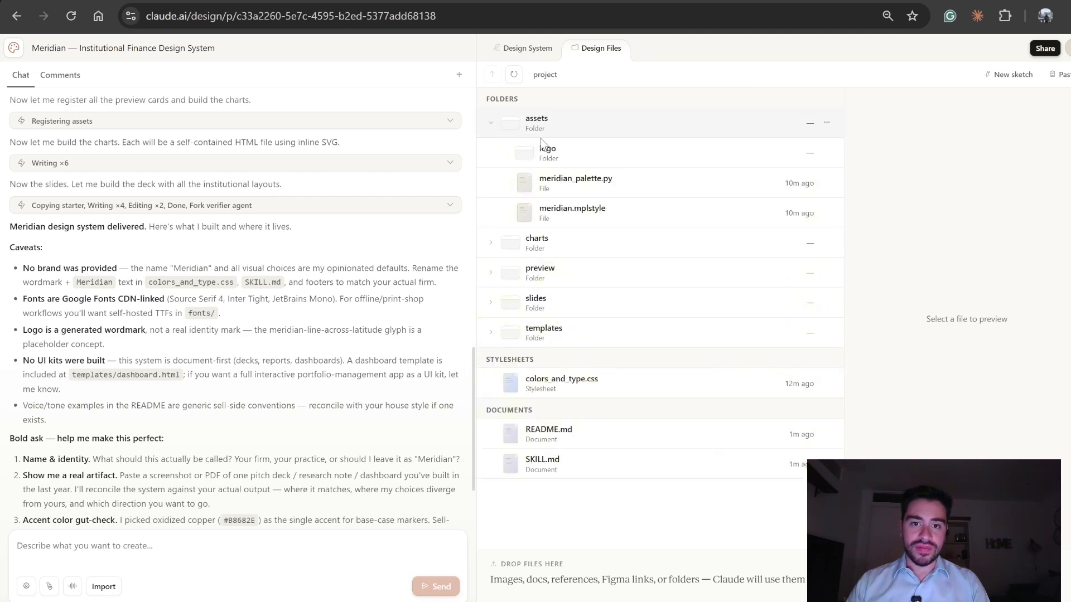
{"action": "left_click", "coordinate": [498, 128]}
{"action": "left_click", "coordinate": [496, 153]}
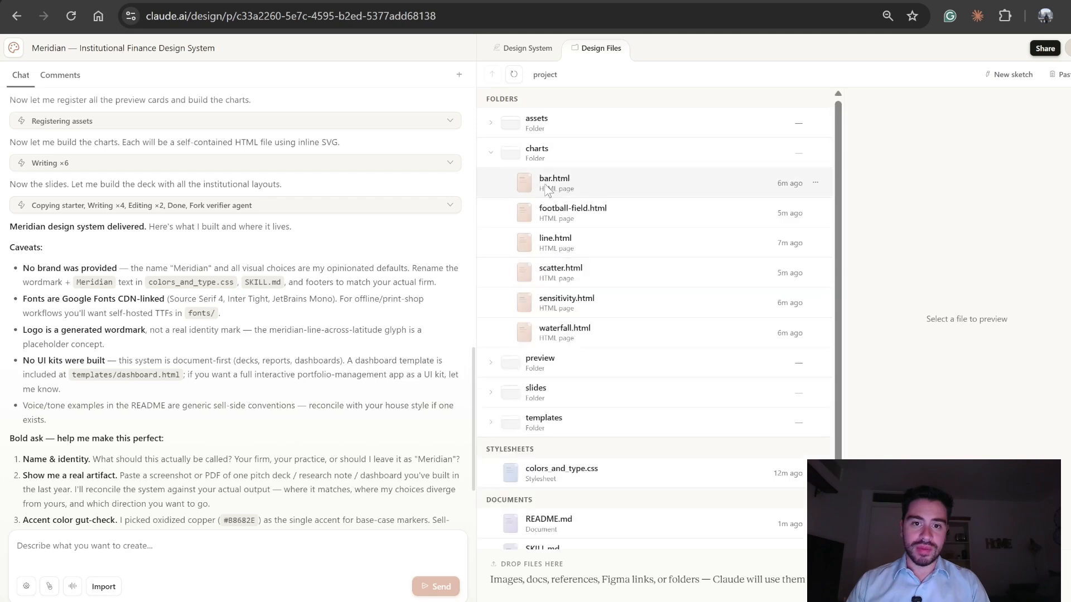
{"action": "left_click", "coordinate": [558, 186]}
{"action": "left_click", "coordinate": [577, 216]}
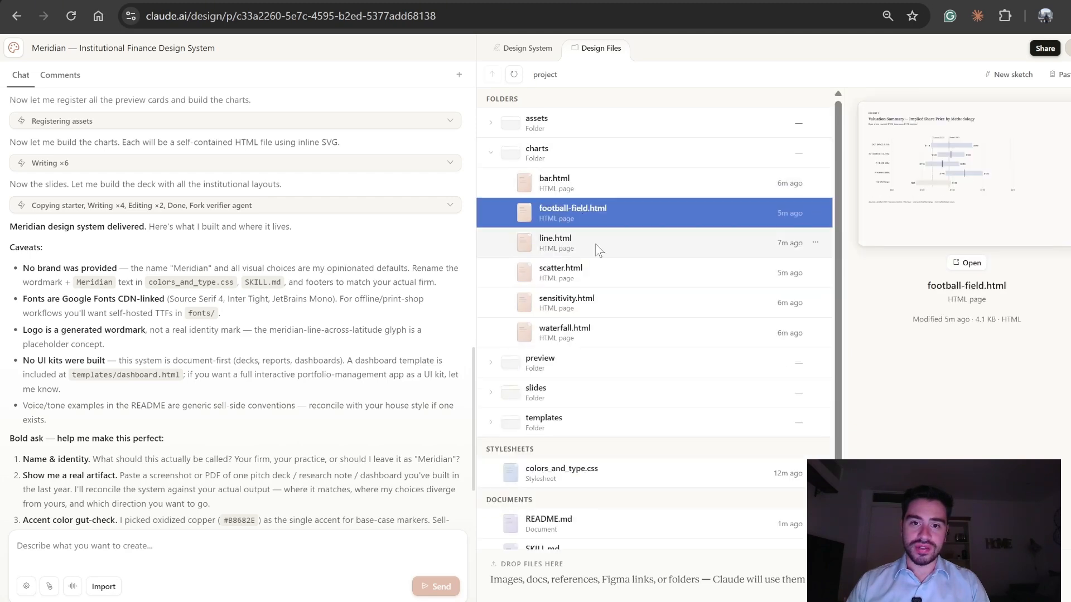
{"action": "left_click", "coordinate": [660, 246]}
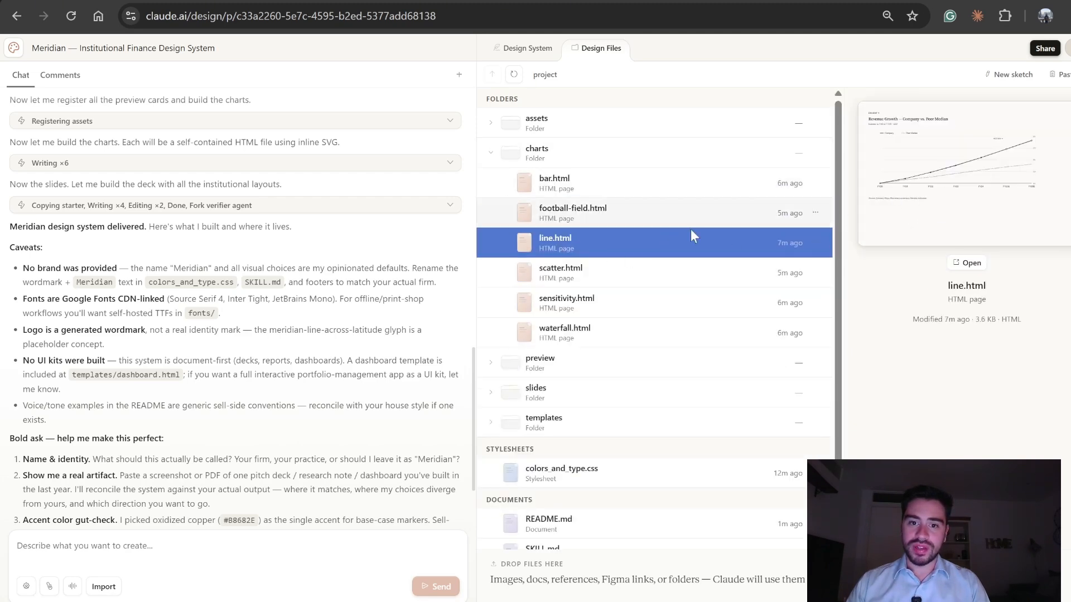
{"action": "key", "text": "Down"}
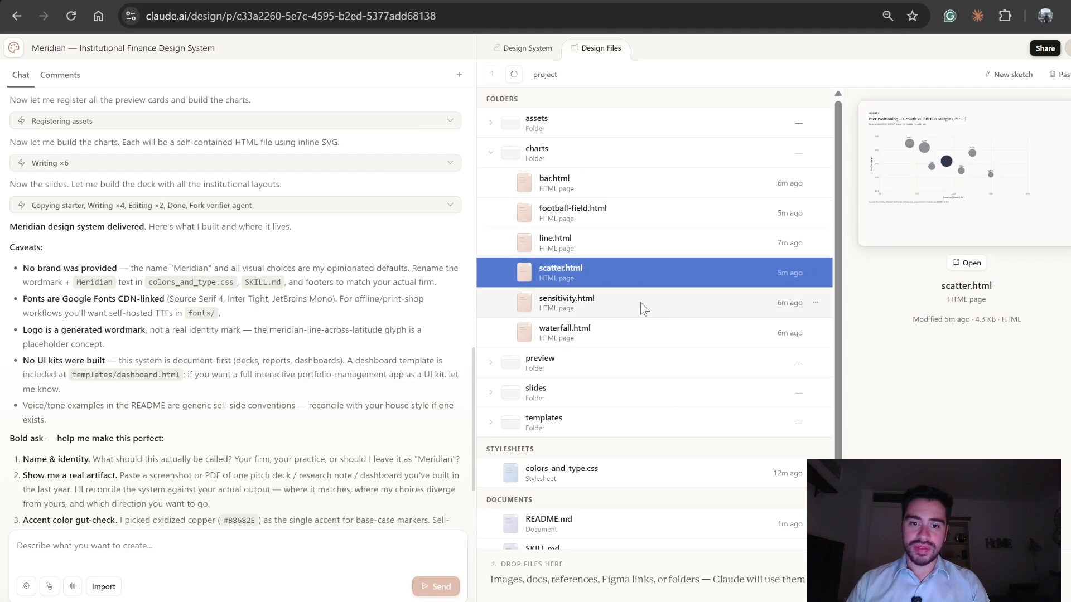
{"action": "key", "text": "Down"}
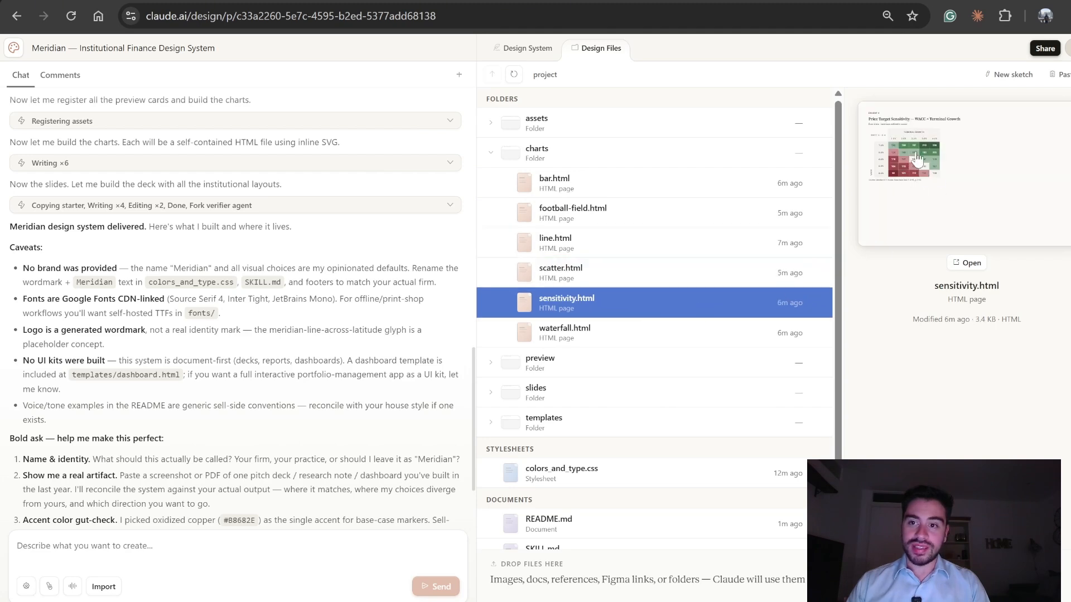
Expand the preview folder and preview its brand-icons, colors-primary and components-table pages
{"action": "left_click", "coordinate": [492, 364]}
{"action": "left_click", "coordinate": [695, 409]}
{"action": "scroll", "coordinate": [669, 443], "scroll_direction": "down", "scroll_amount": 3}
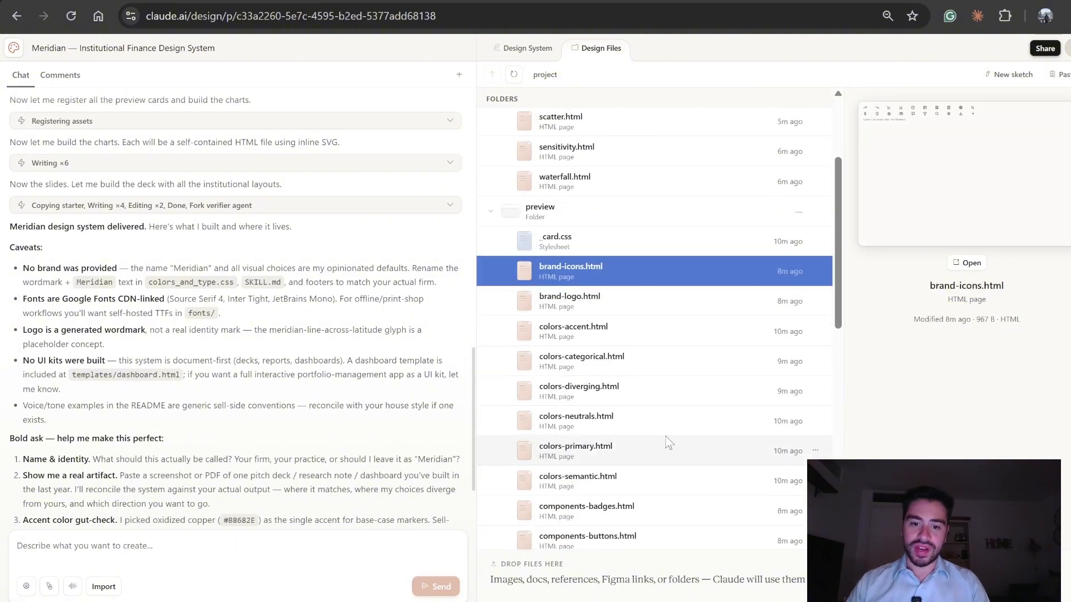
{"action": "left_click", "coordinate": [670, 444]}
{"action": "scroll", "coordinate": [697, 380], "scroll_direction": "down", "scroll_amount": 4}
{"action": "left_click", "coordinate": [658, 405]}
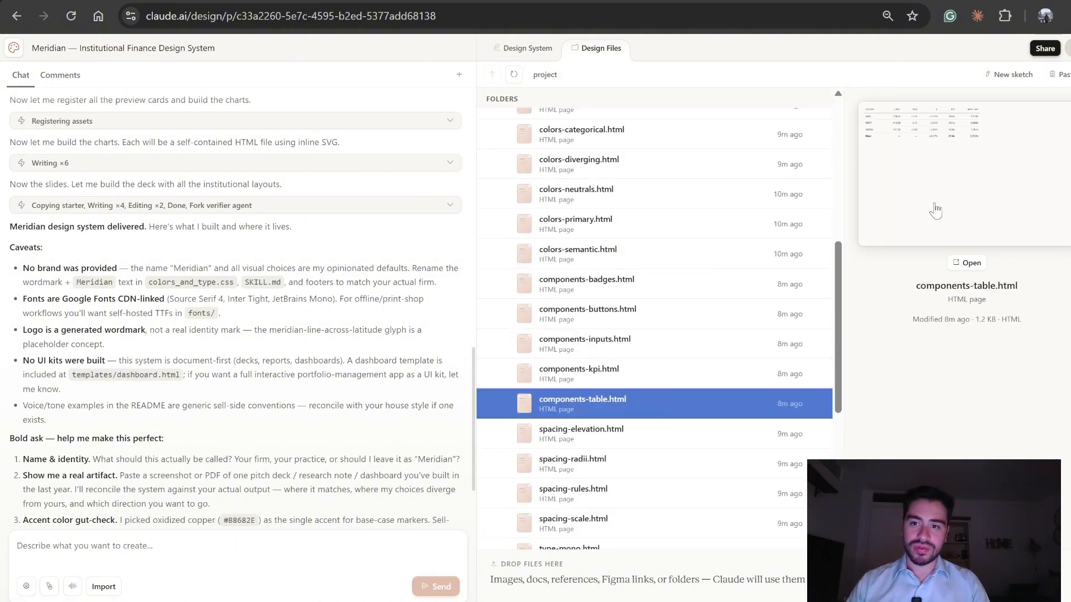
Preview the deck-stage.js script and the index.html deck in the slides folder
{"action": "scroll", "coordinate": [708, 323], "scroll_direction": "down", "scroll_amount": 6}
{"action": "left_click", "coordinate": [612, 372]}
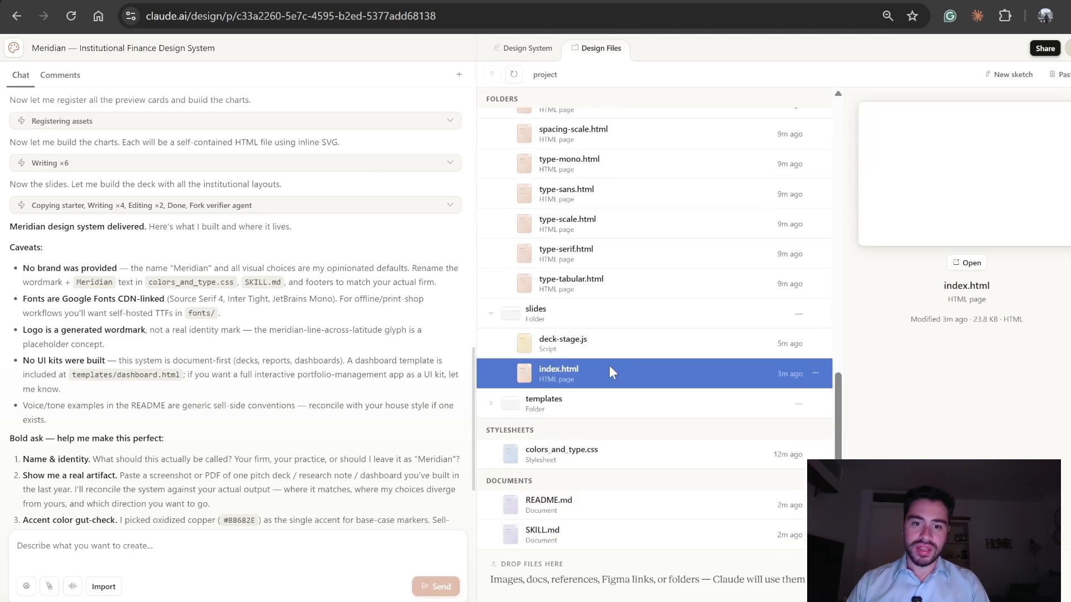
{"action": "left_click", "coordinate": [650, 339]}
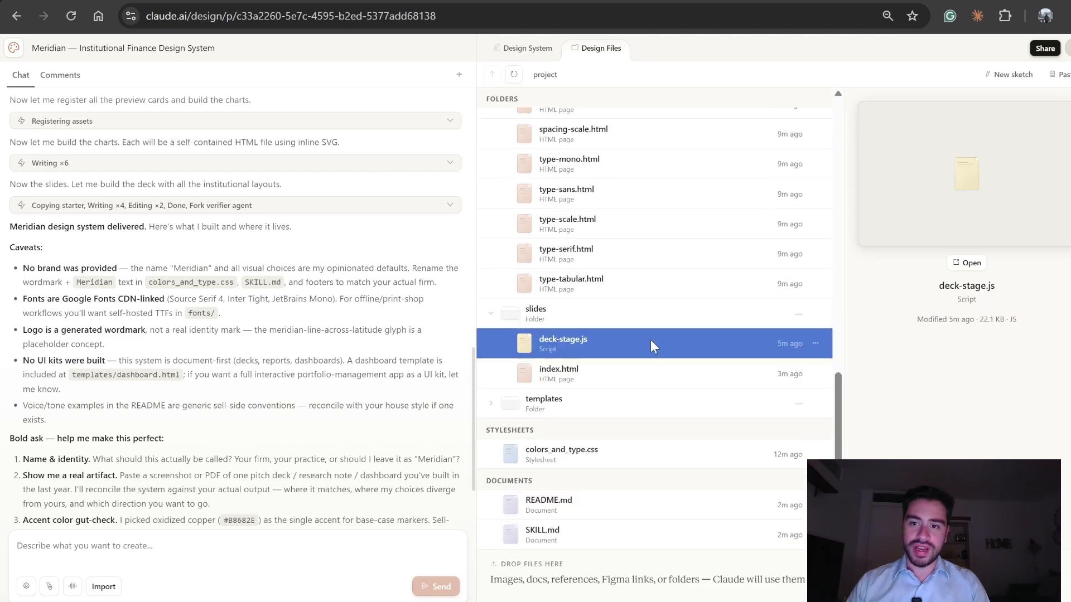
{"action": "left_click", "coordinate": [614, 372]}
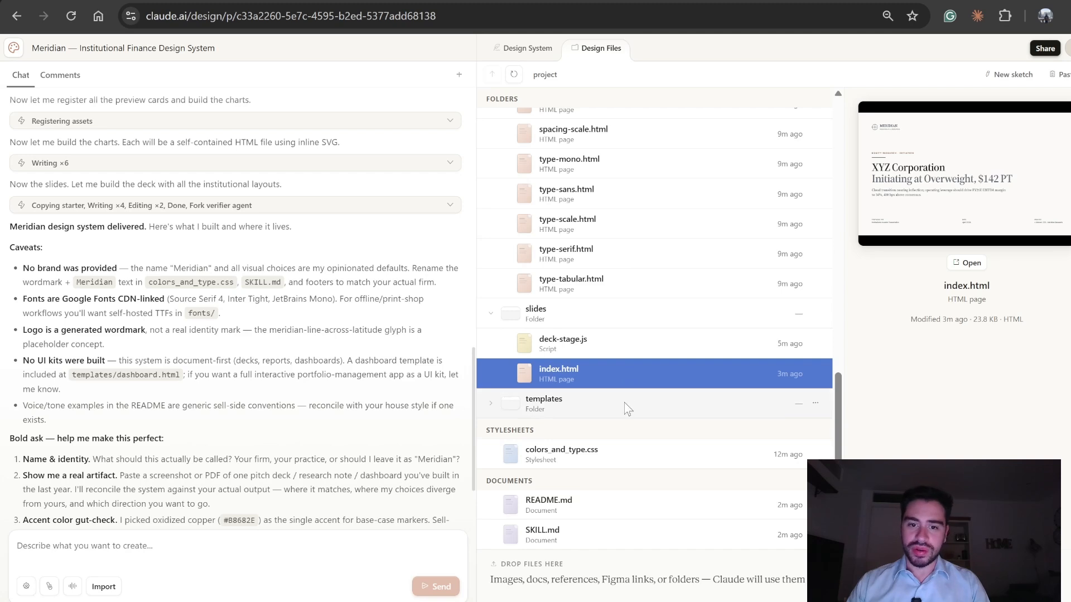
Open README.md and read its Content Fundamentals, comparing the "write like this" and "Not like this" wording examples
{"action": "left_click", "coordinate": [607, 506]}
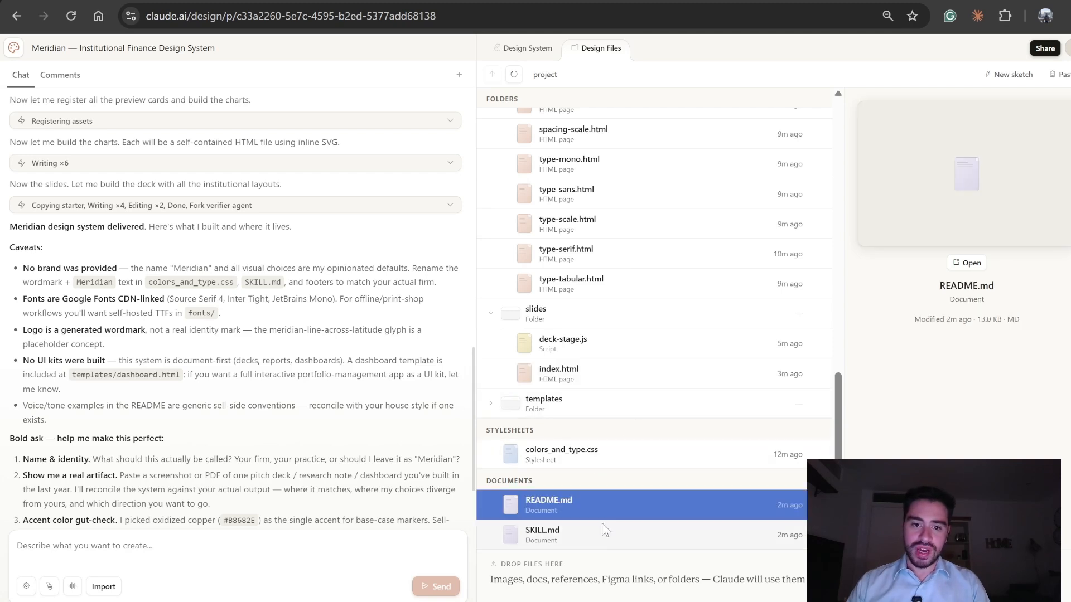
{"action": "left_click", "coordinate": [973, 266]}
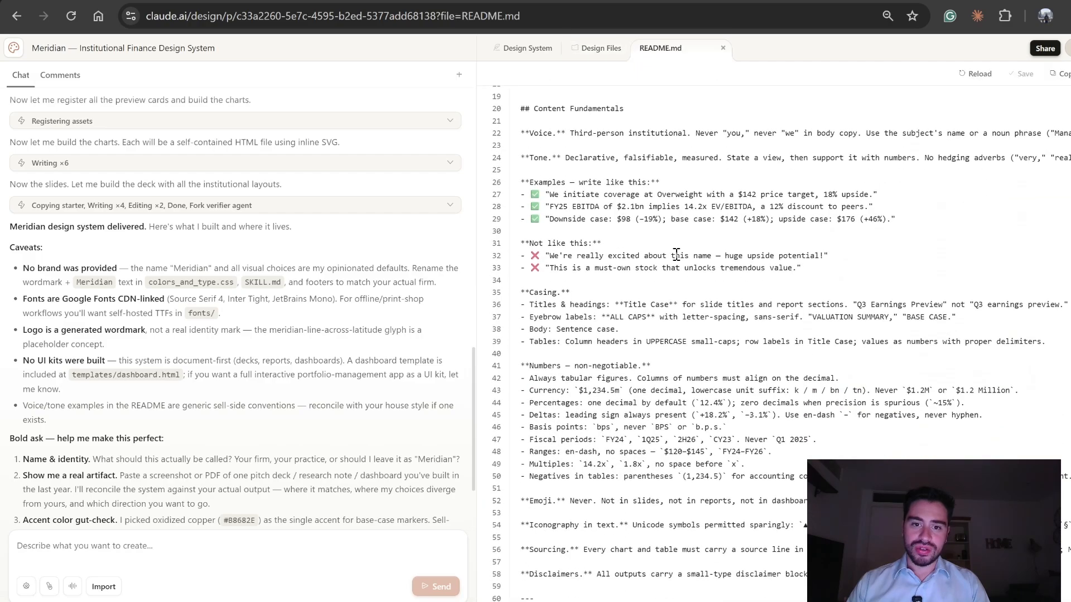
{"action": "scroll", "coordinate": [676, 255], "scroll_direction": "down", "scroll_amount": 8}
{"action": "scroll", "coordinate": [699, 287], "scroll_direction": "up", "scroll_amount": 12}
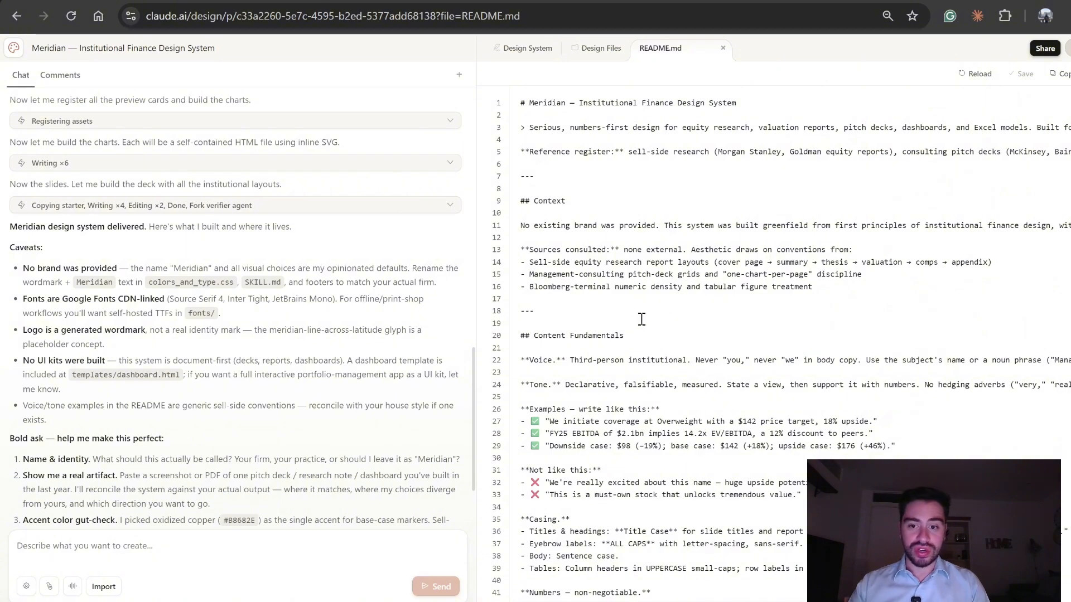
{"action": "scroll", "coordinate": [641, 319], "scroll_direction": "down", "scroll_amount": 5}
{"action": "scroll", "coordinate": [652, 315], "scroll_direction": "up", "scroll_amount": 3}
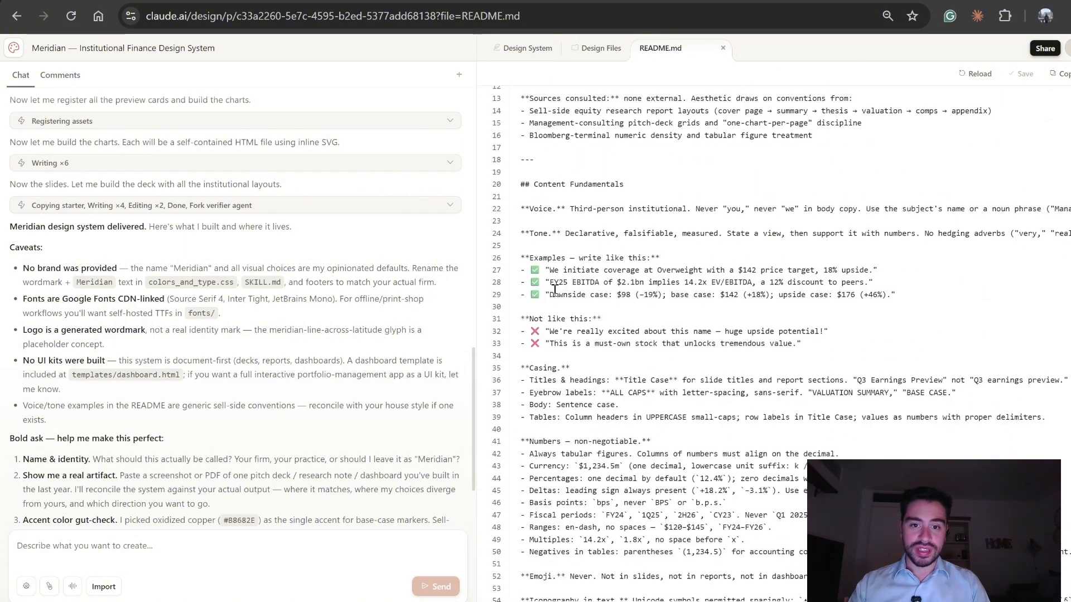
{"action": "left_click_drag", "start_coordinate": [553, 276], "coordinate": [879, 274]}
{"action": "scroll", "coordinate": [593, 277], "scroll_direction": "down", "scroll_amount": 2}
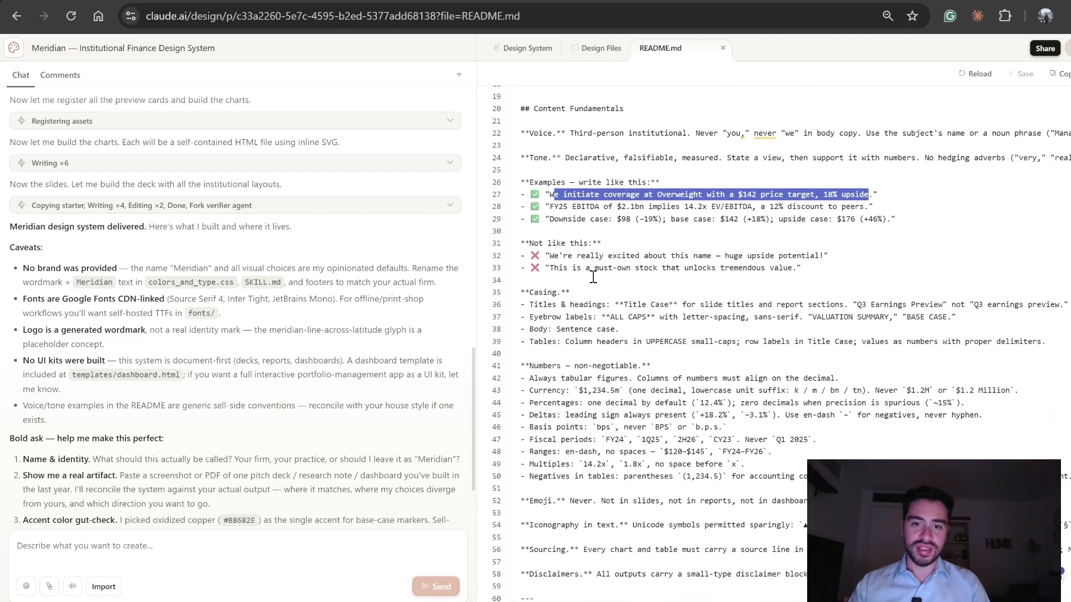
{"action": "left_click_drag", "start_coordinate": [546, 260], "coordinate": [564, 260]}
{"action": "left_click_drag", "start_coordinate": [715, 266], "coordinate": [821, 258]}
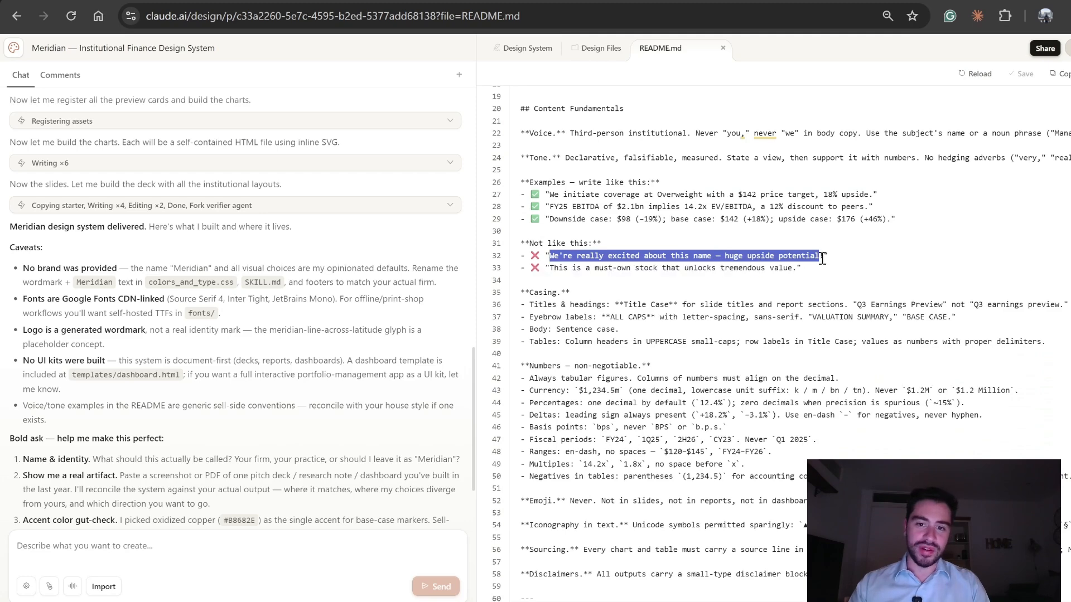
Read the README's casing and number rules, visual foundations, iconography, chart rules, project index and quick start sections
{"action": "scroll", "coordinate": [868, 268], "scroll_direction": "down", "scroll_amount": 2}
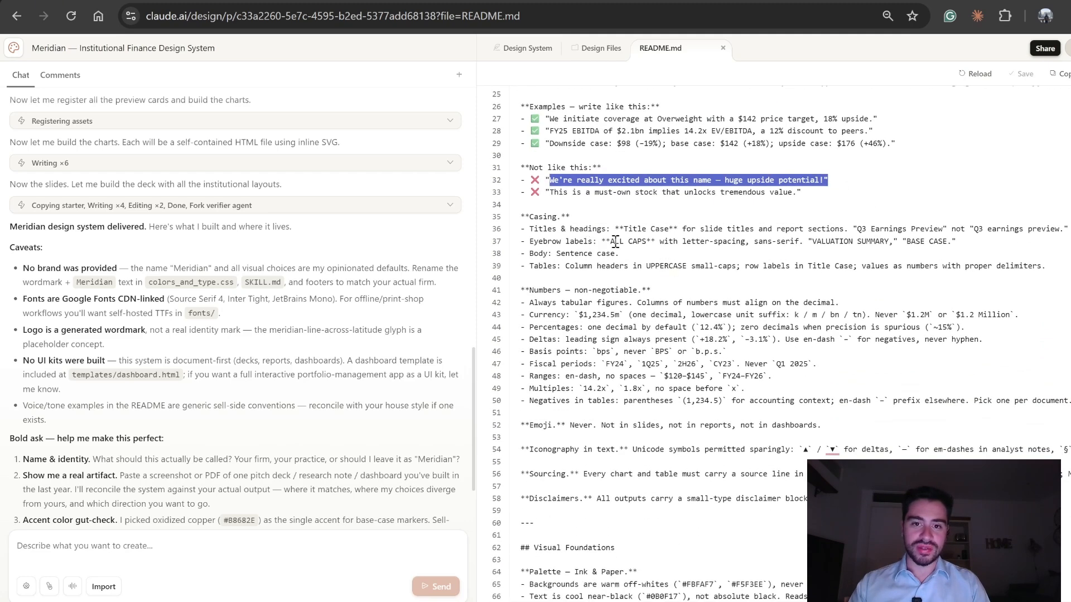
{"action": "scroll", "coordinate": [615, 242], "scroll_direction": "down", "scroll_amount": 2}
{"action": "left_click_drag", "start_coordinate": [547, 252], "coordinate": [652, 250]}
{"action": "left_click", "coordinate": [664, 251]}
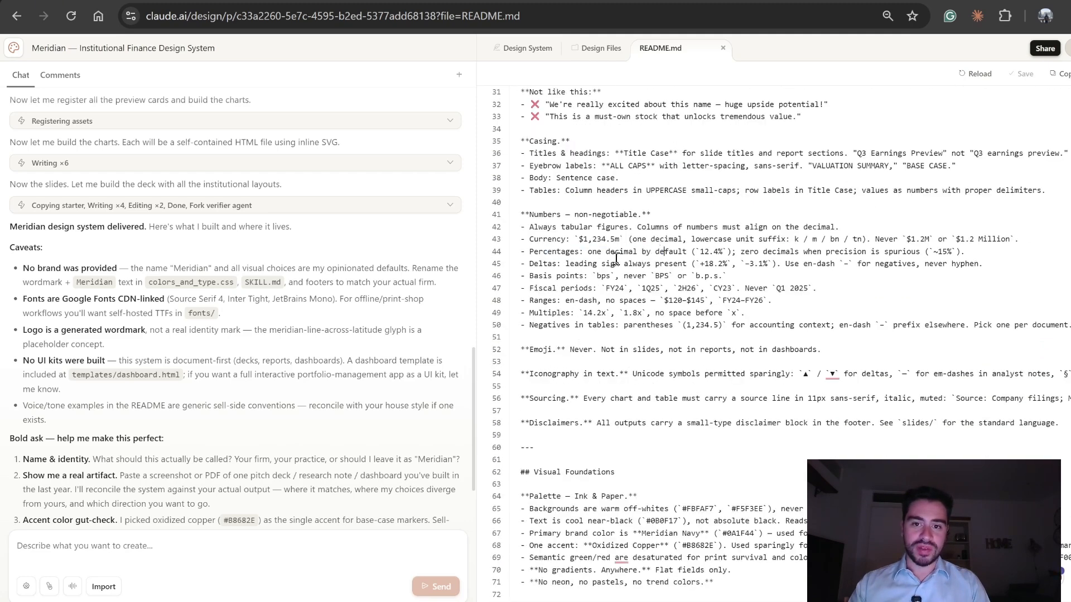
{"action": "scroll", "coordinate": [599, 259], "scroll_direction": "down", "scroll_amount": 5}
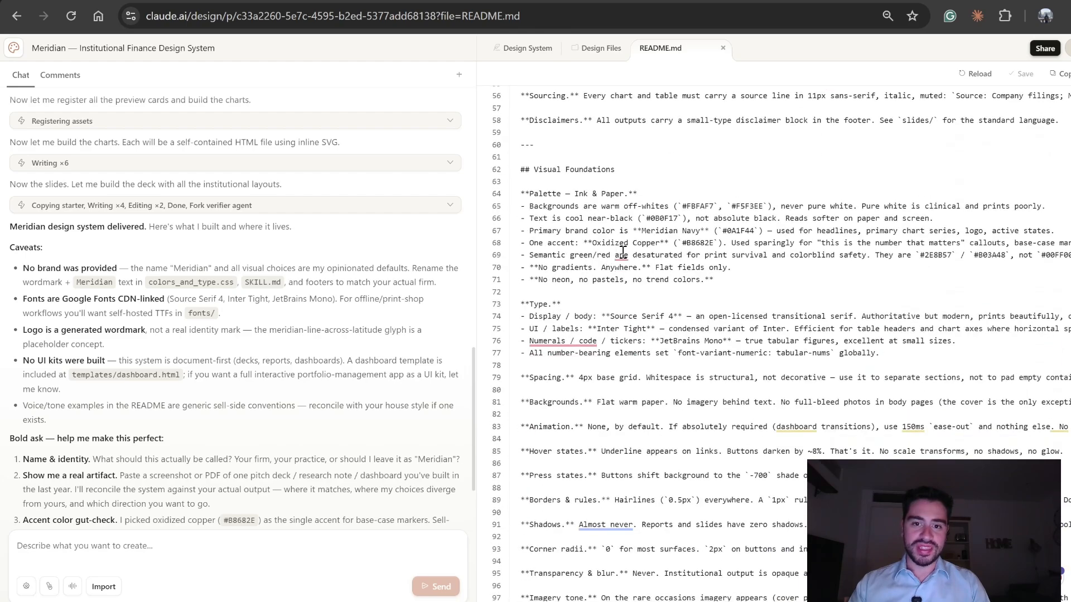
{"action": "scroll", "coordinate": [642, 255], "scroll_direction": "down", "scroll_amount": 2}
{"action": "scroll", "coordinate": [665, 251], "scroll_direction": "down", "scroll_amount": 6}
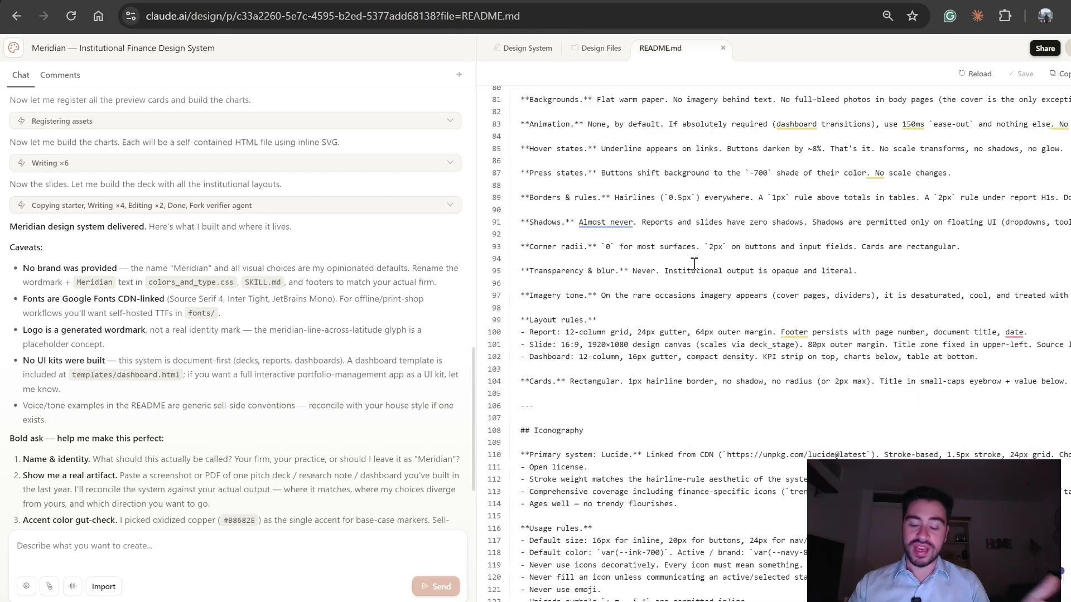
{"action": "scroll", "coordinate": [694, 263], "scroll_direction": "down", "scroll_amount": 14}
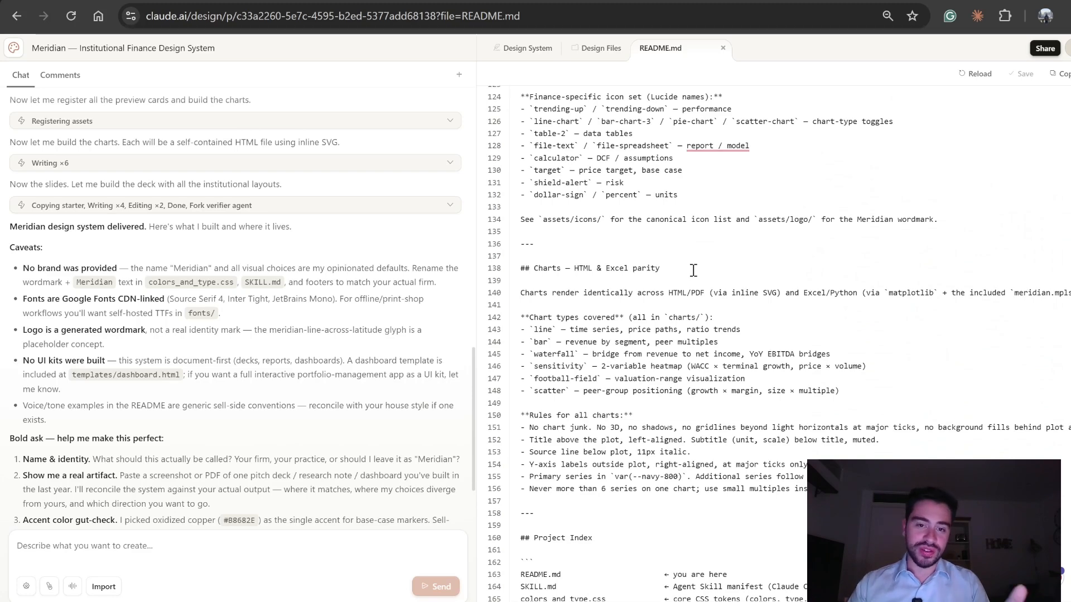
{"action": "scroll", "coordinate": [693, 270], "scroll_direction": "down", "scroll_amount": 13}
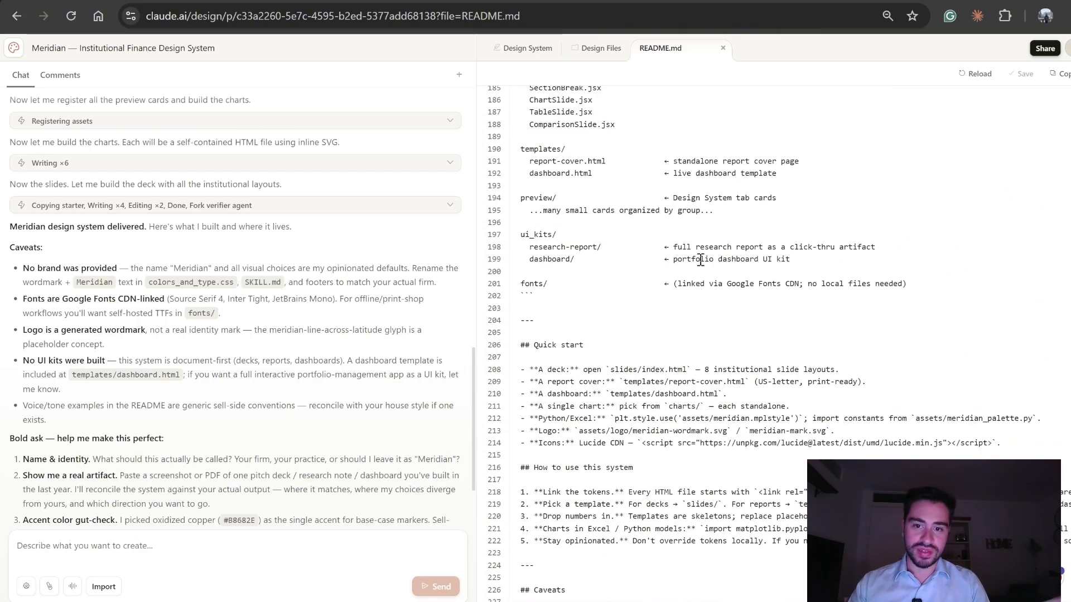
Open SKILL.md from the design files and read its skill instructions and core non-negotiables
{"action": "left_click", "coordinate": [601, 48]}
{"action": "left_click", "coordinate": [548, 373]}
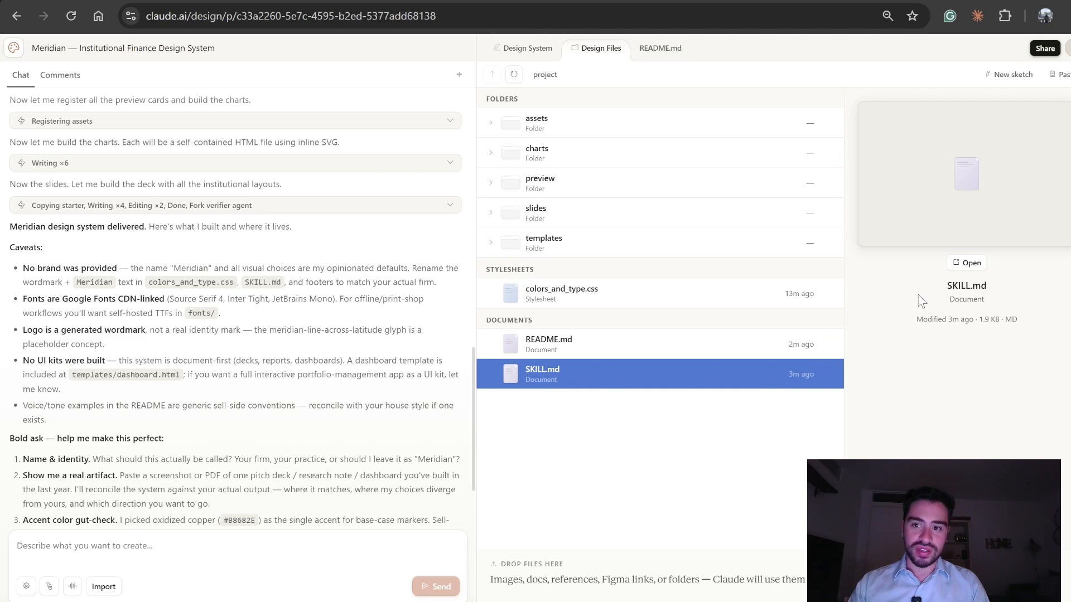
{"action": "left_click", "coordinate": [967, 263]}
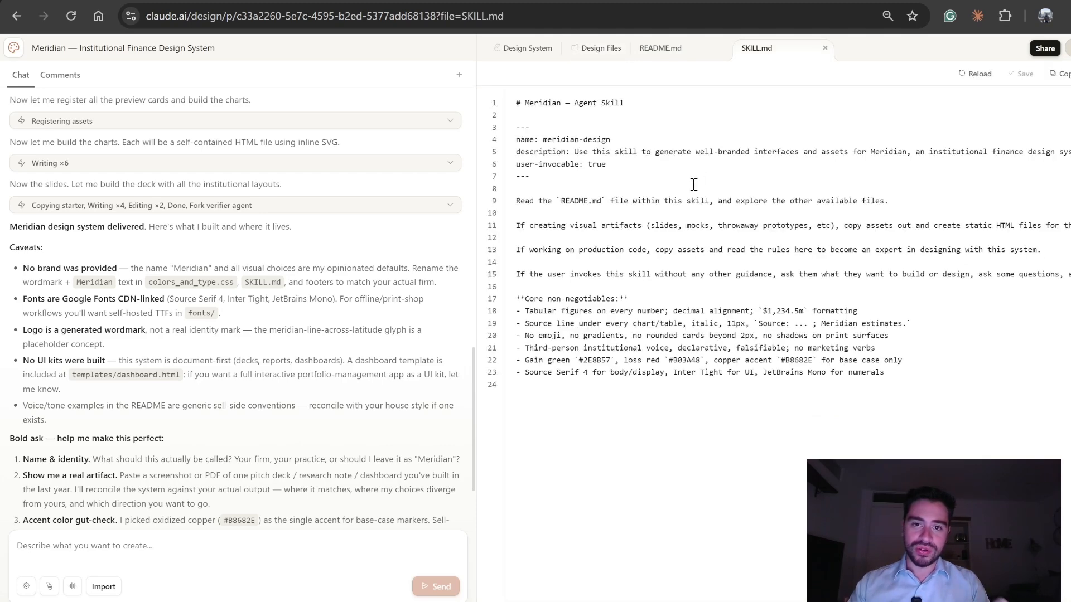
{"action": "left_click_drag", "start_coordinate": [538, 201], "coordinate": [841, 382]}
{"action": "left_click", "coordinate": [641, 225]}
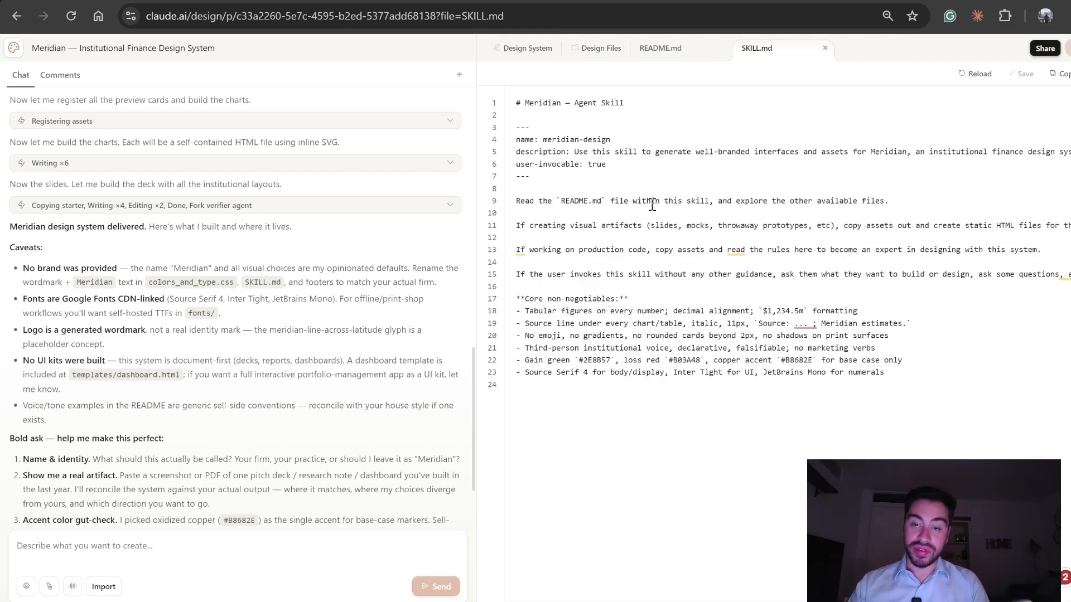
Review the chat's aesthetic decisions, caveats and follow-up questions about the design system, with the README and design files alongside
{"action": "left_click", "coordinate": [660, 48]}
{"action": "scroll", "coordinate": [229, 349], "scroll_direction": "down", "scroll_amount": 2}
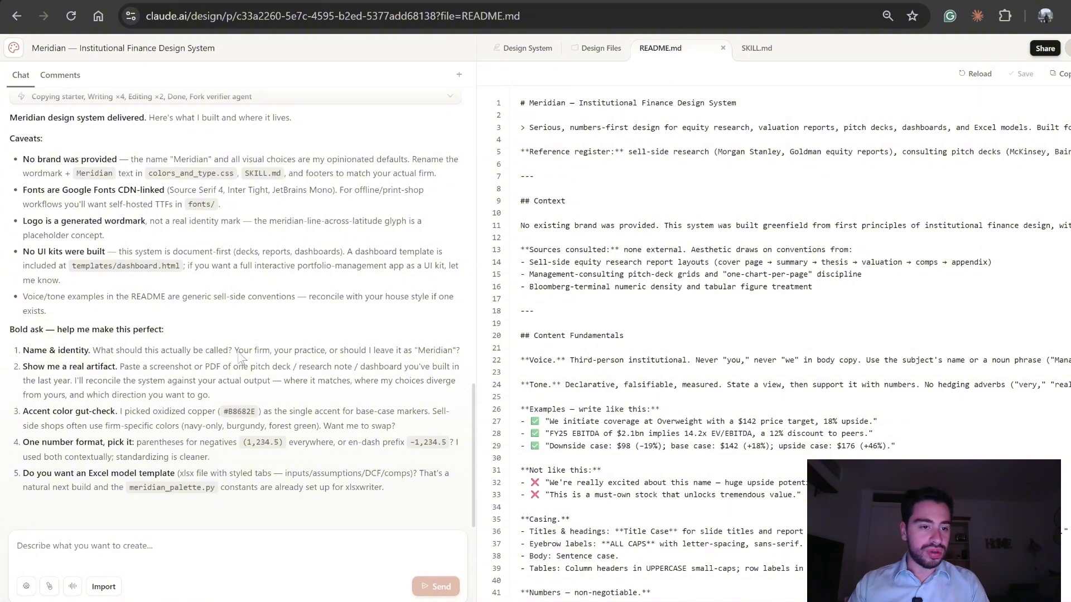
{"action": "scroll", "coordinate": [212, 368], "scroll_direction": "up", "scroll_amount": 2}
{"action": "scroll", "coordinate": [179, 376], "scroll_direction": "down", "scroll_amount": 2}
{"action": "scroll", "coordinate": [158, 384], "scroll_direction": "up", "scroll_amount": 1}
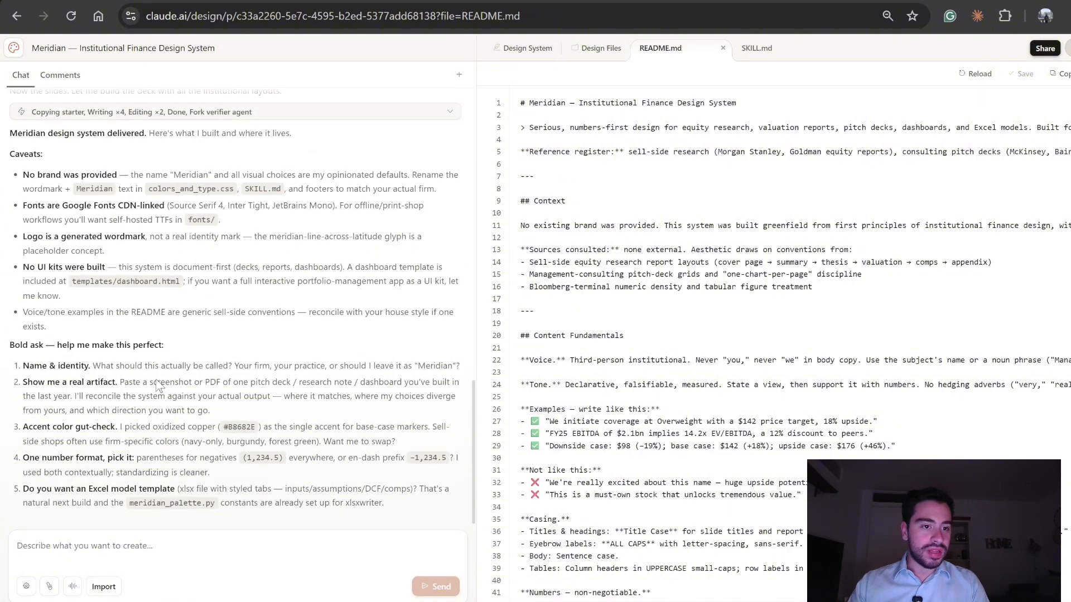
{"action": "scroll", "coordinate": [159, 362], "scroll_direction": "up", "scroll_amount": 10}
{"action": "scroll", "coordinate": [594, 168], "scroll_direction": "down", "scroll_amount": 6}
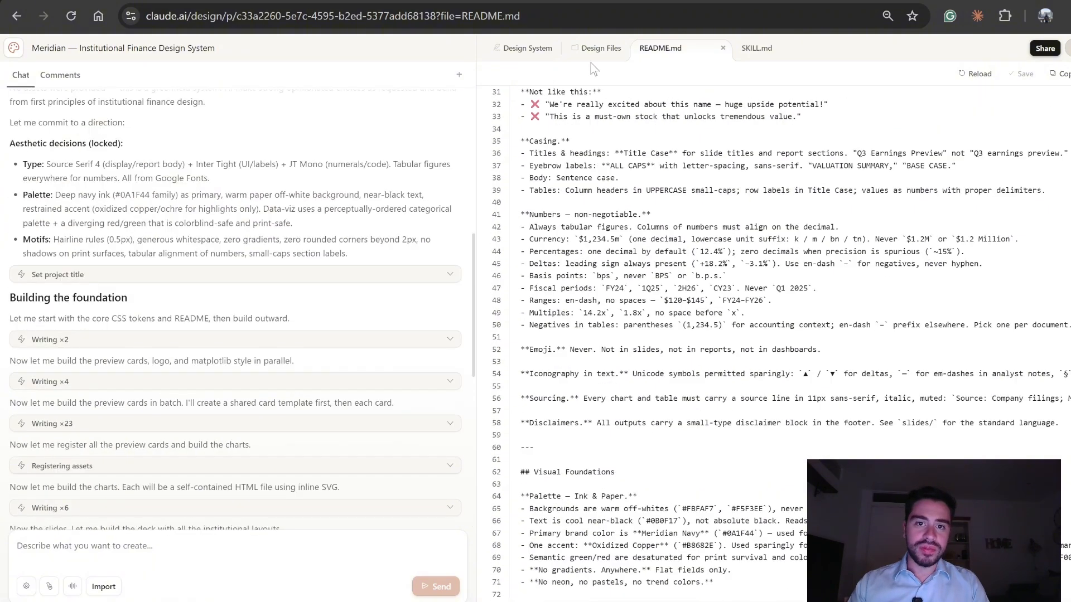
{"action": "left_click", "coordinate": [601, 48]}
{"action": "scroll", "coordinate": [186, 457], "scroll_direction": "down", "scroll_amount": 5}
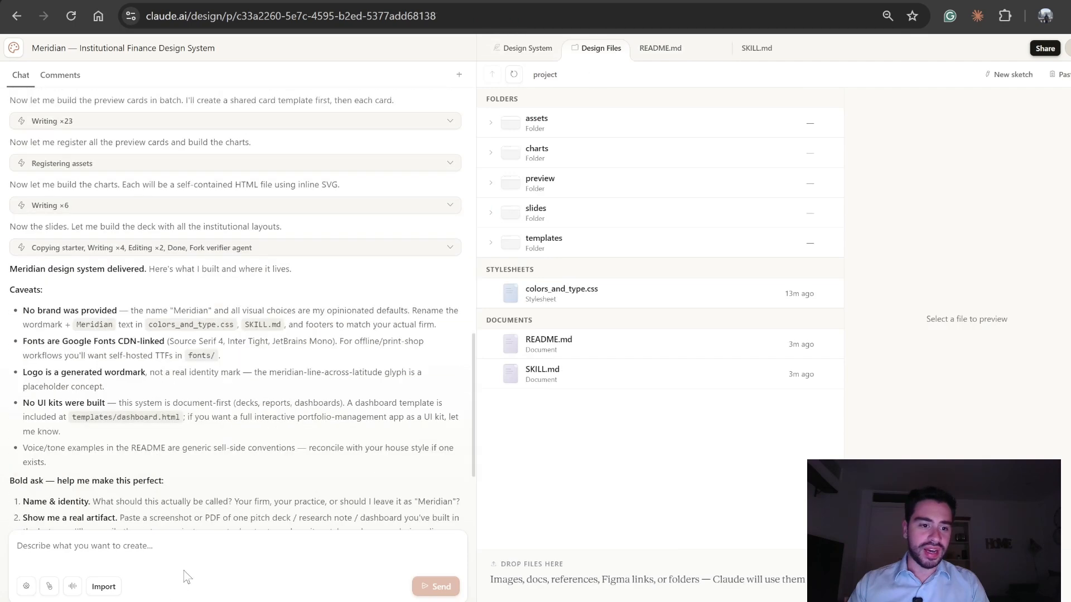
{"action": "scroll", "coordinate": [235, 468], "scroll_direction": "down", "scroll_amount": 3}
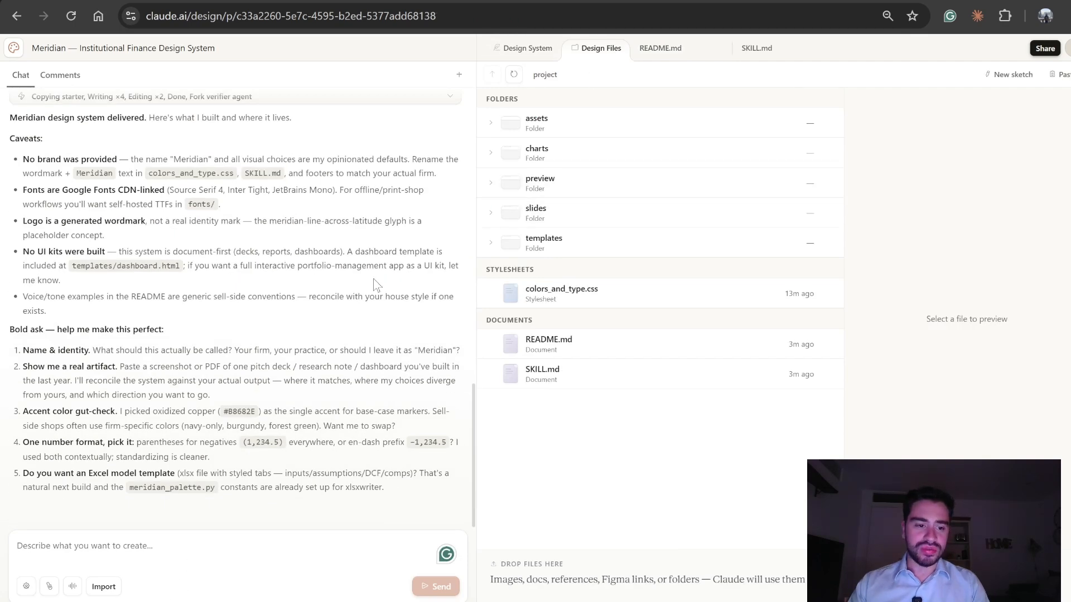
Send the prompt "create 4 slide of a valuation of nvidia, including dcf, peer, company overview" in the project chat
{"action": "type", "text": "create 4 slide of"}
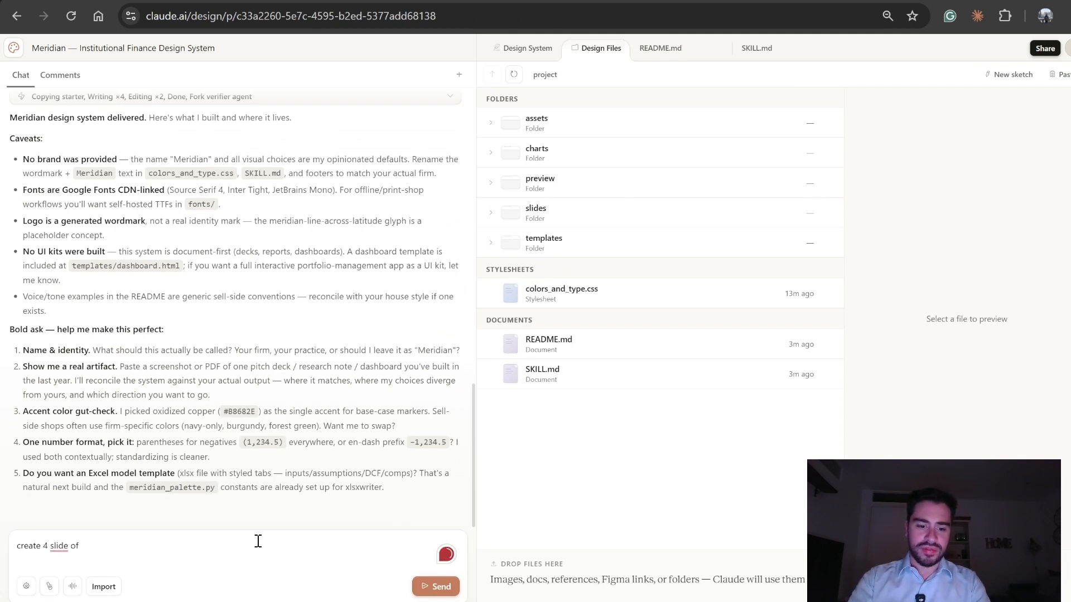
{"action": "type", "text": " a valuation of nvidia,"}
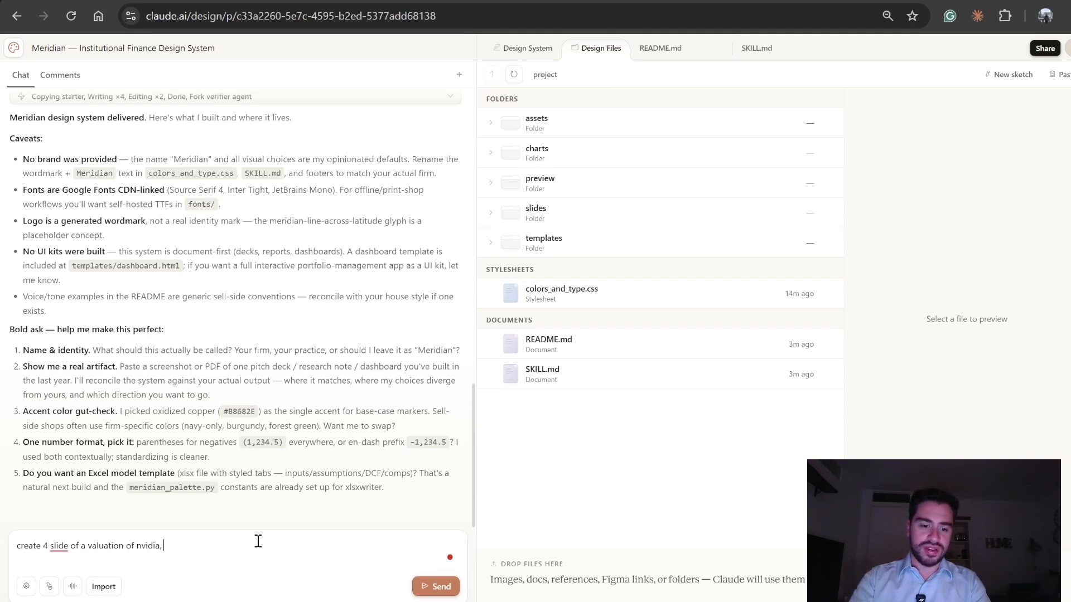
{"action": "type", "text": " including dc"}
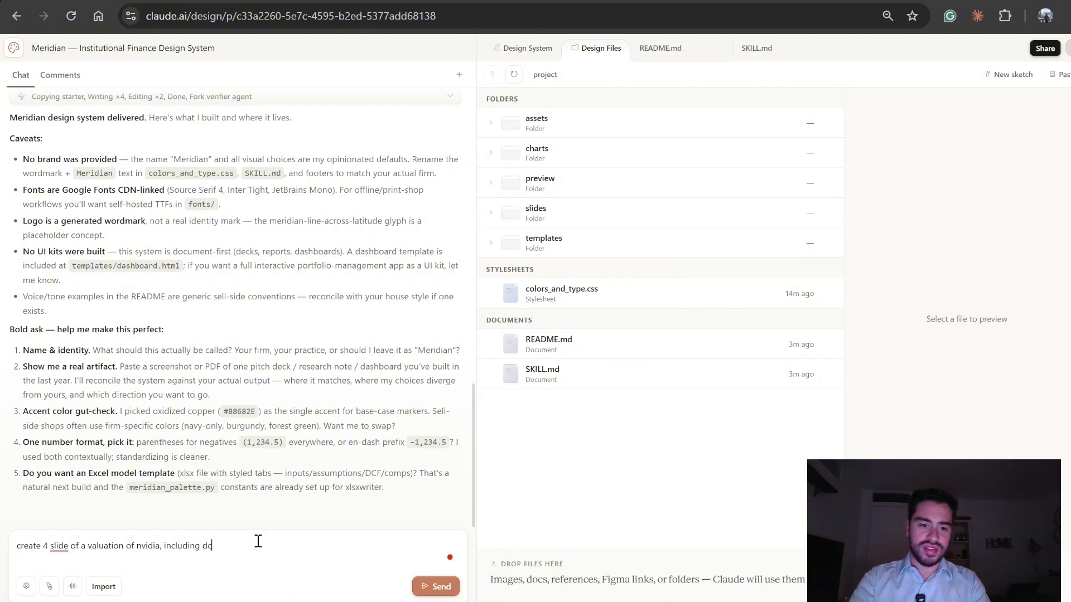
{"action": "type", "text": "f, peer, company overvi"}
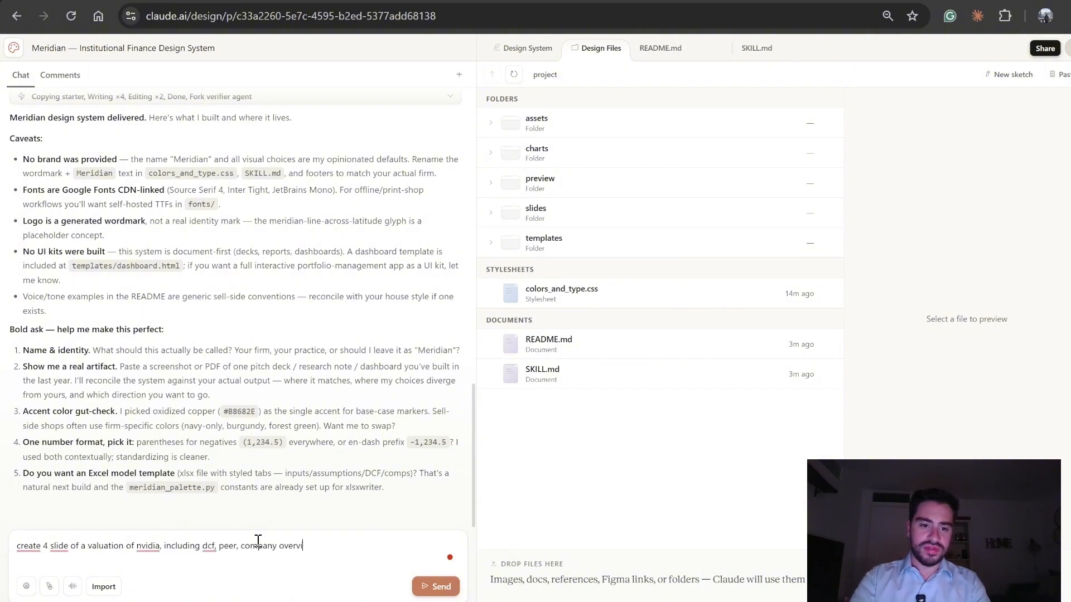
{"action": "type", "text": "ew"}
{"action": "key", "text": "Return"}
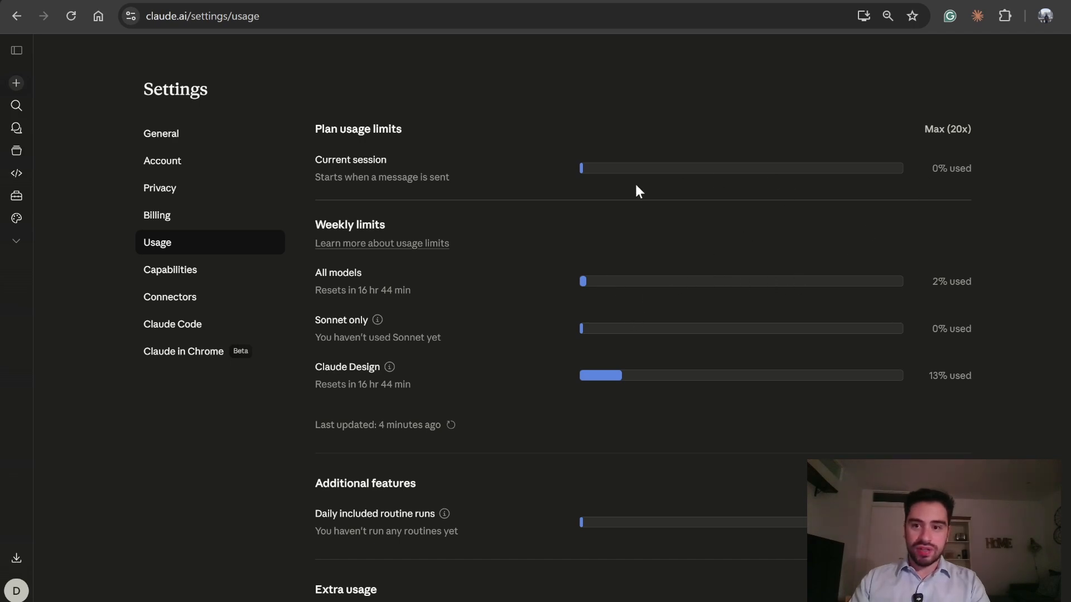
Examine the current session, weekly and Claude Design limits on the plan usage settings page
{"action": "scroll", "coordinate": [648, 251], "scroll_direction": "down", "scroll_amount": 2}
{"action": "scroll", "coordinate": [648, 265], "scroll_direction": "up", "scroll_amount": 2}
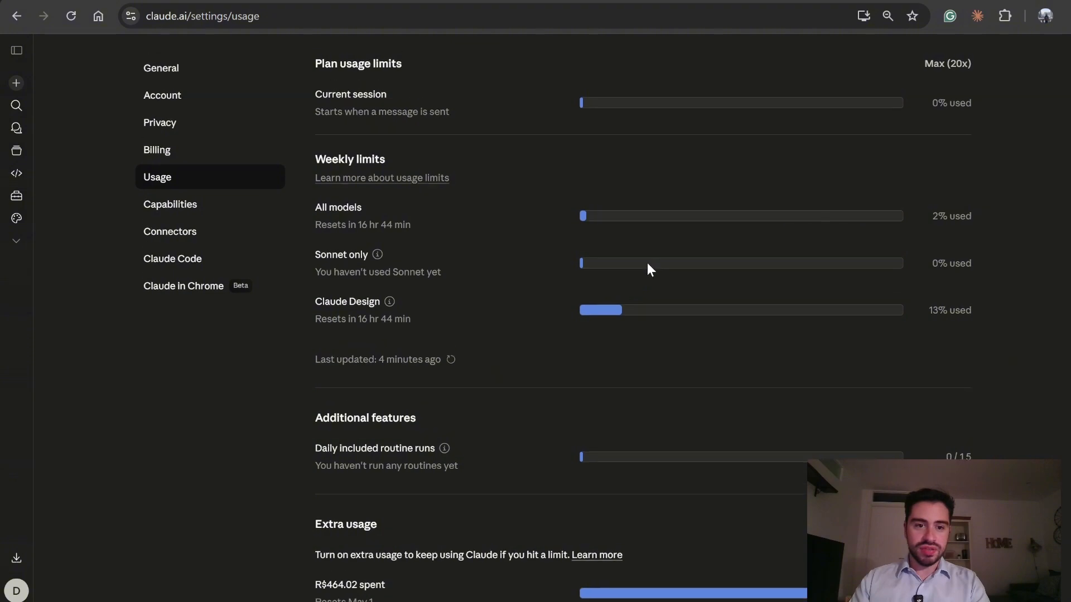
{"action": "left_click_drag", "start_coordinate": [367, 367], "coordinate": [380, 367]}
{"action": "left_click", "coordinate": [401, 389]}
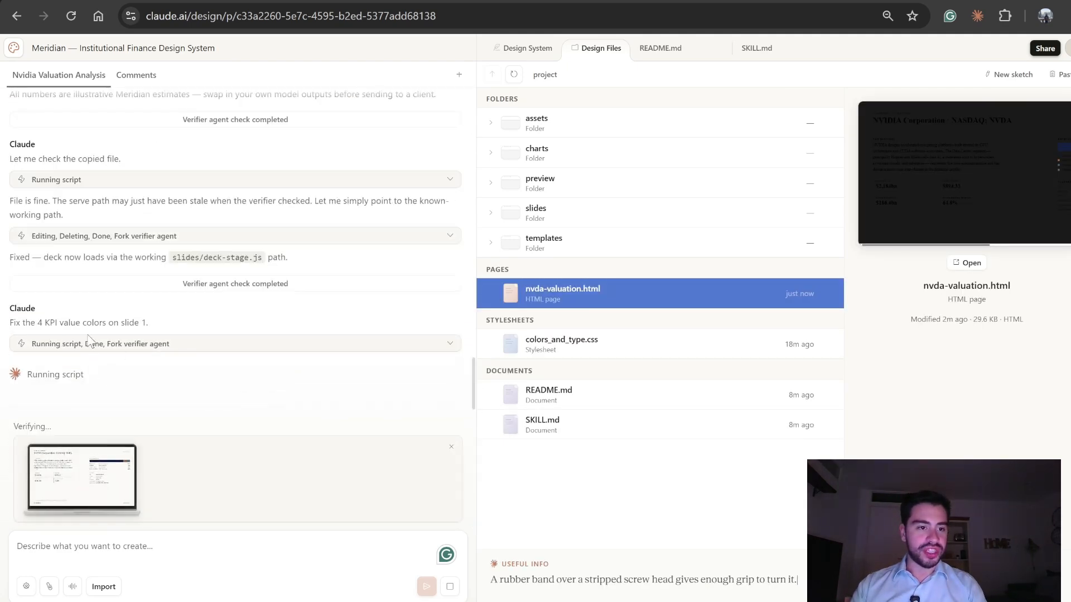
Read the chat's notes on the slide 1 KPI color fix and the summary of the NVDA valuation deck
{"action": "left_click_drag", "start_coordinate": [43, 329], "coordinate": [152, 330]}
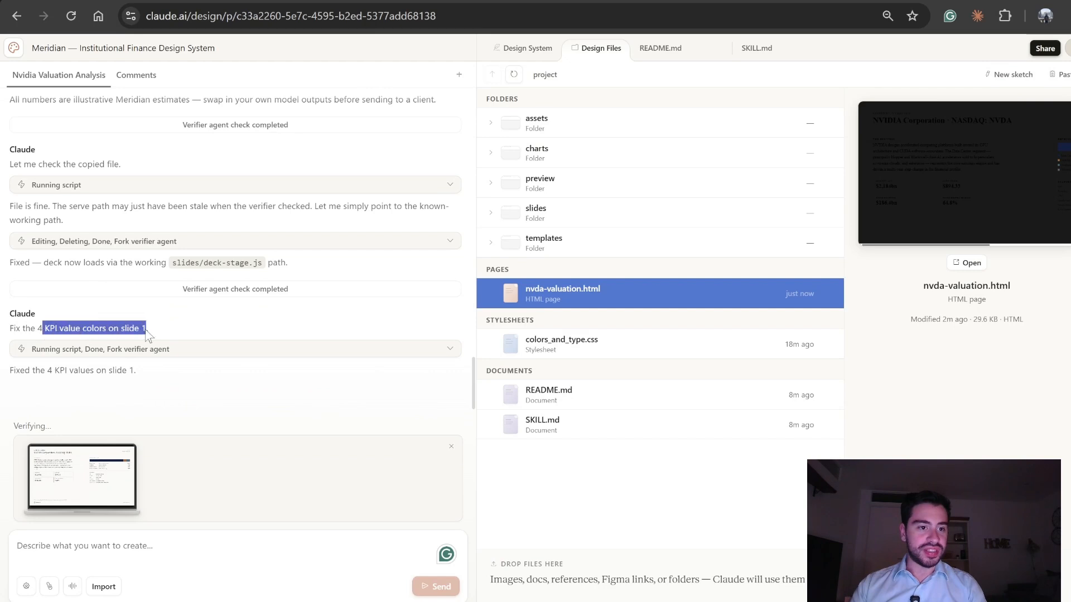
{"action": "left_click", "coordinate": [86, 339]}
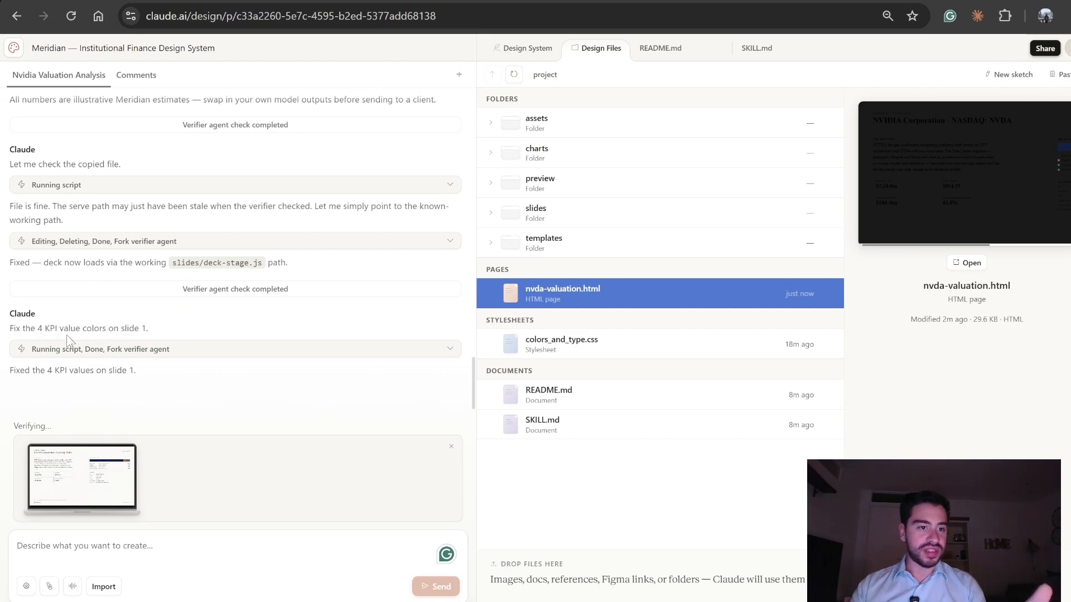
{"action": "scroll", "coordinate": [167, 357], "scroll_direction": "up", "scroll_amount": 1}
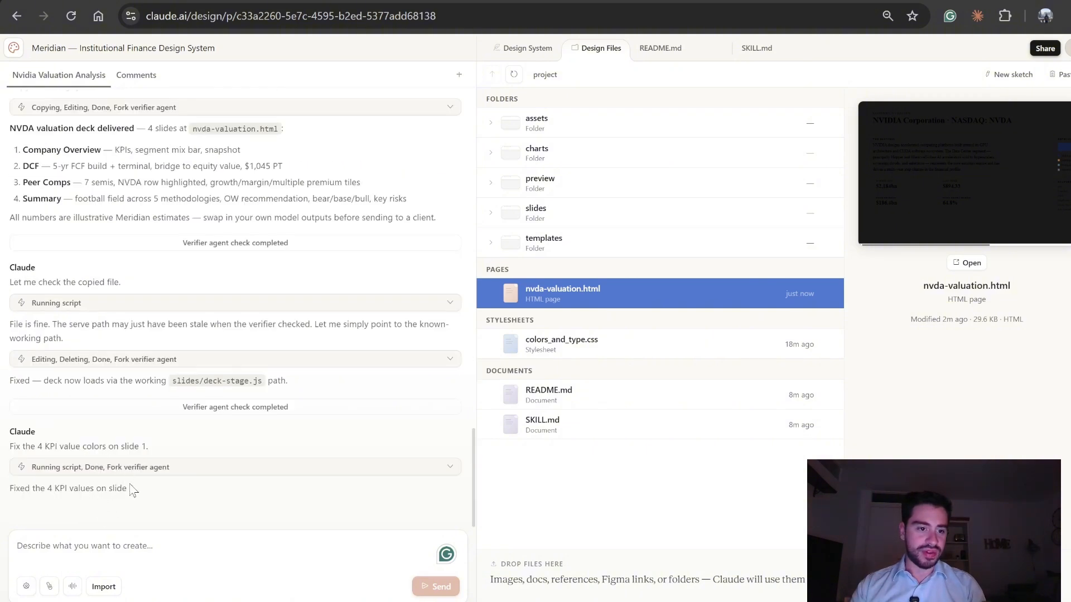
Open the nvda-valuation.html deck and view its company overview, DCF, trading comparables and valuation summary slides
{"action": "scroll", "coordinate": [260, 442], "scroll_direction": "up", "scroll_amount": 2}
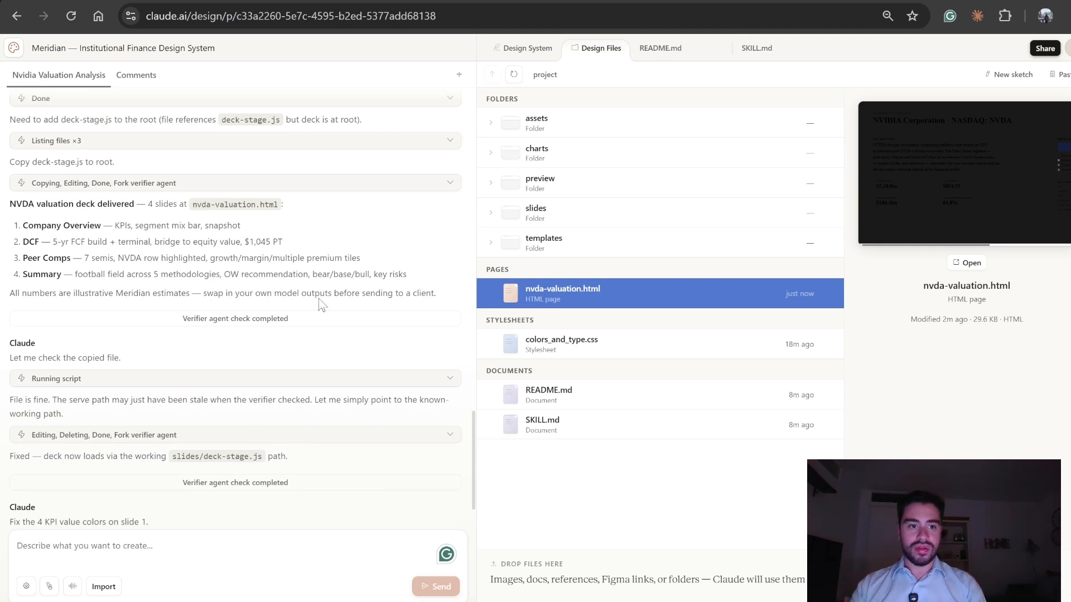
{"action": "left_click", "coordinate": [970, 264]}
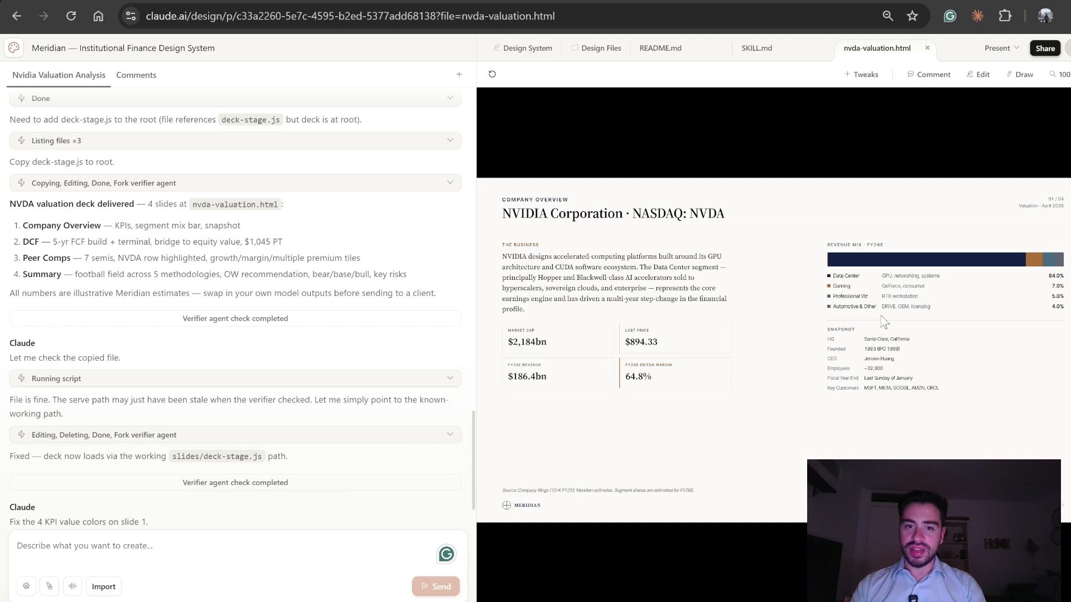
{"action": "key", "text": "Right"}
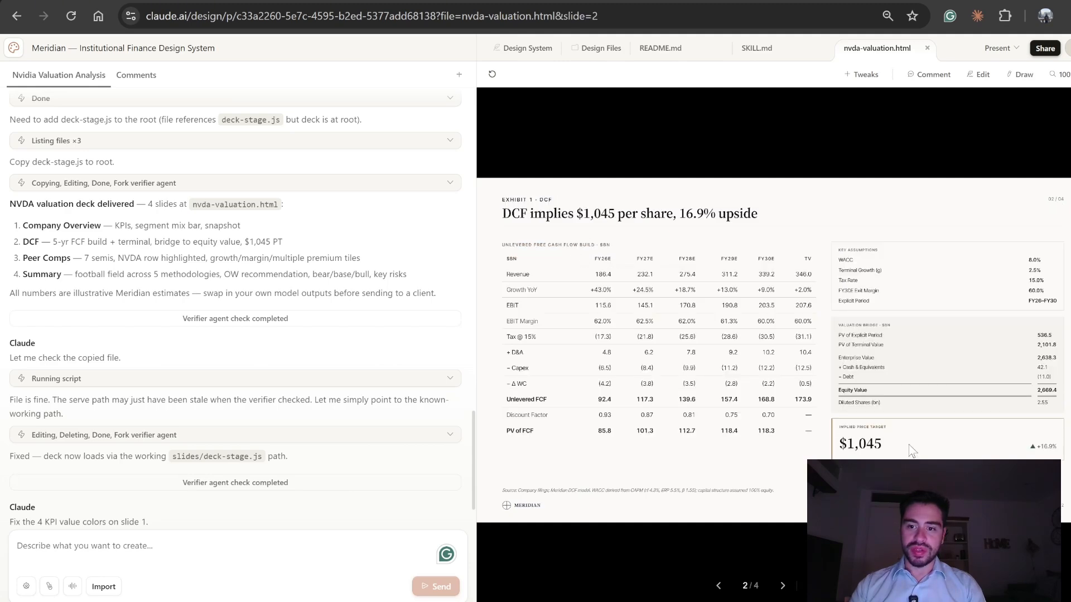
{"action": "key", "text": "Right"}
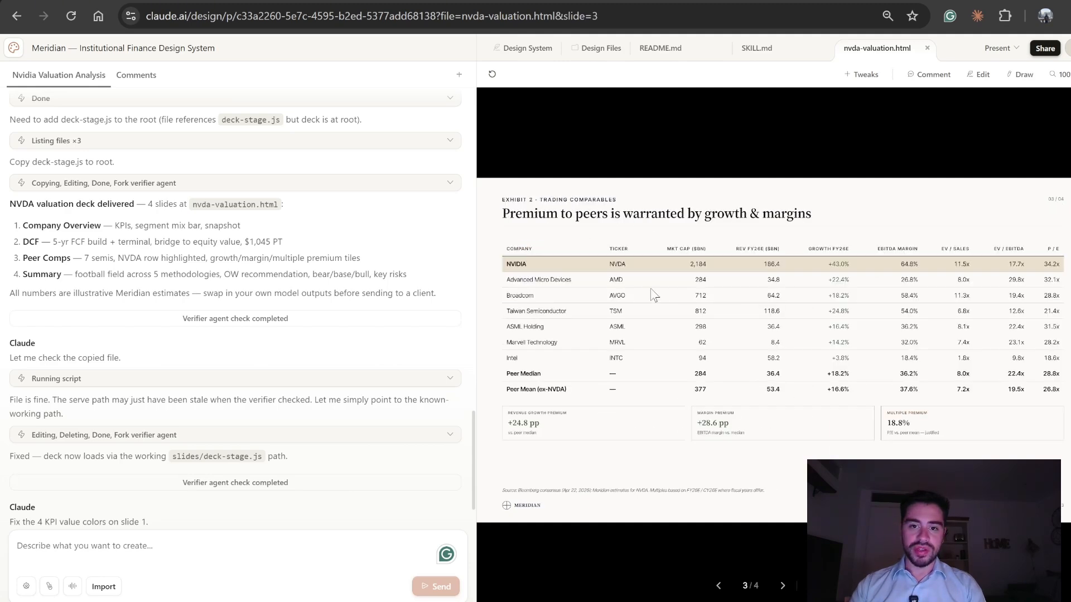
{"action": "left_click", "coordinate": [783, 586]}
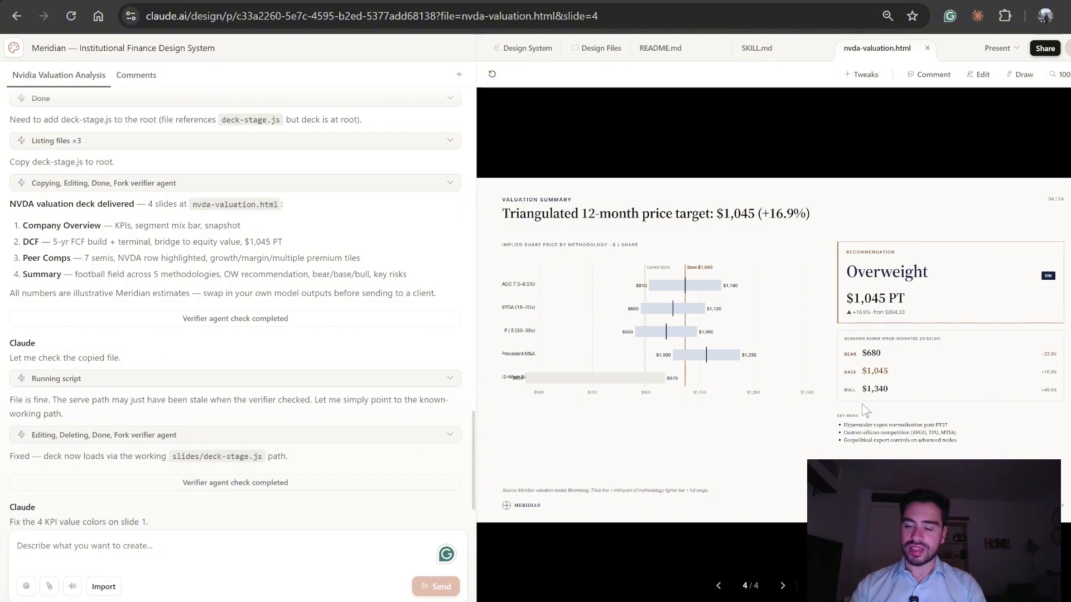
Go back through the deck to slide 1, forward to slide 4, and return to the trading comparables on slide 3
{"action": "left_click", "coordinate": [718, 586]}
{"action": "left_click", "coordinate": [718, 585]}
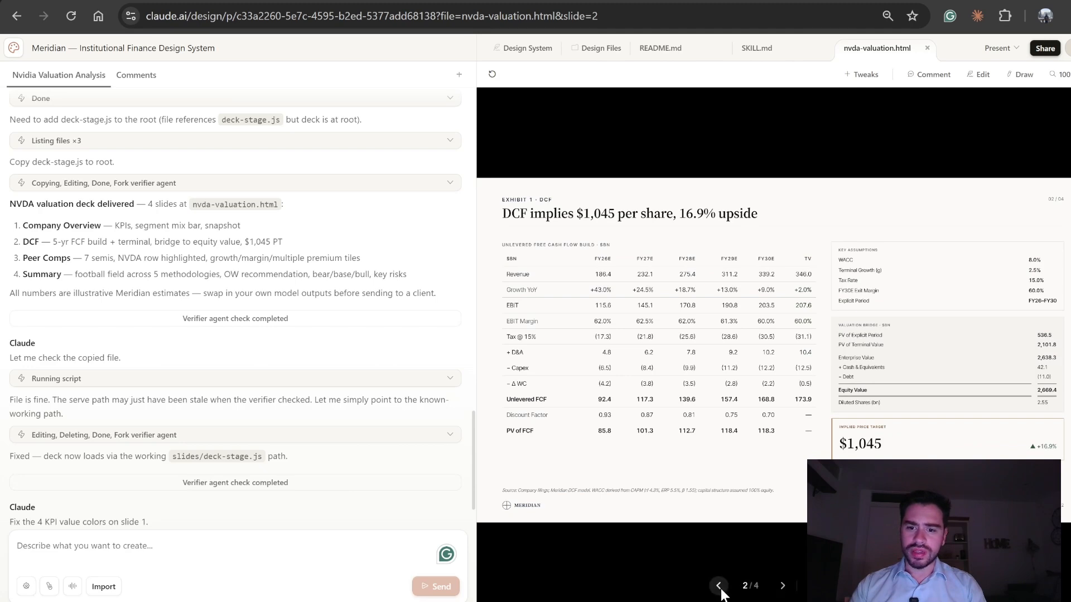
{"action": "left_click", "coordinate": [718, 586]}
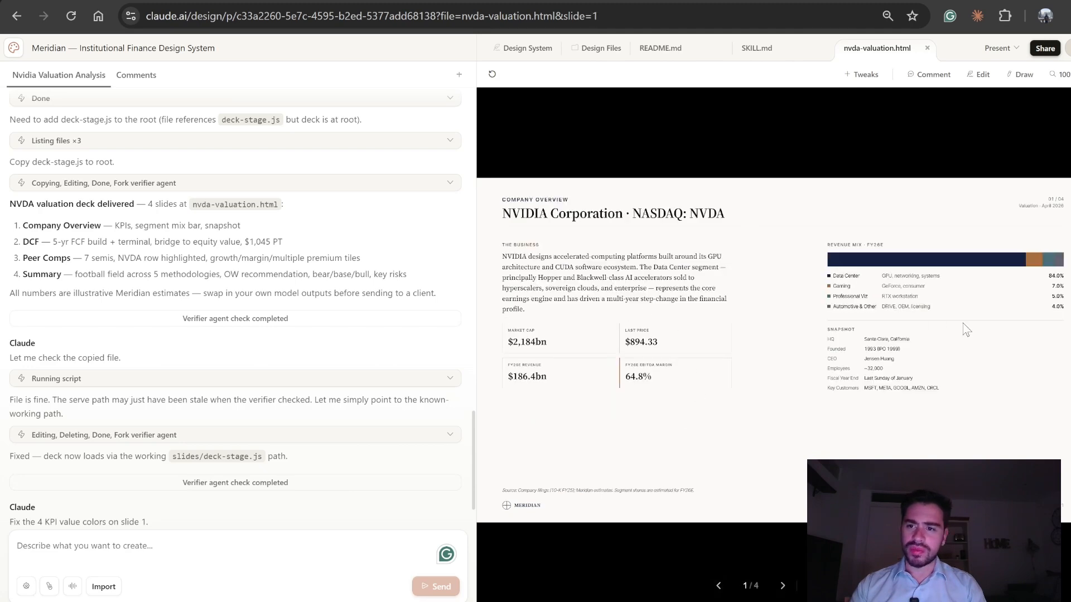
{"action": "left_click", "coordinate": [782, 586]}
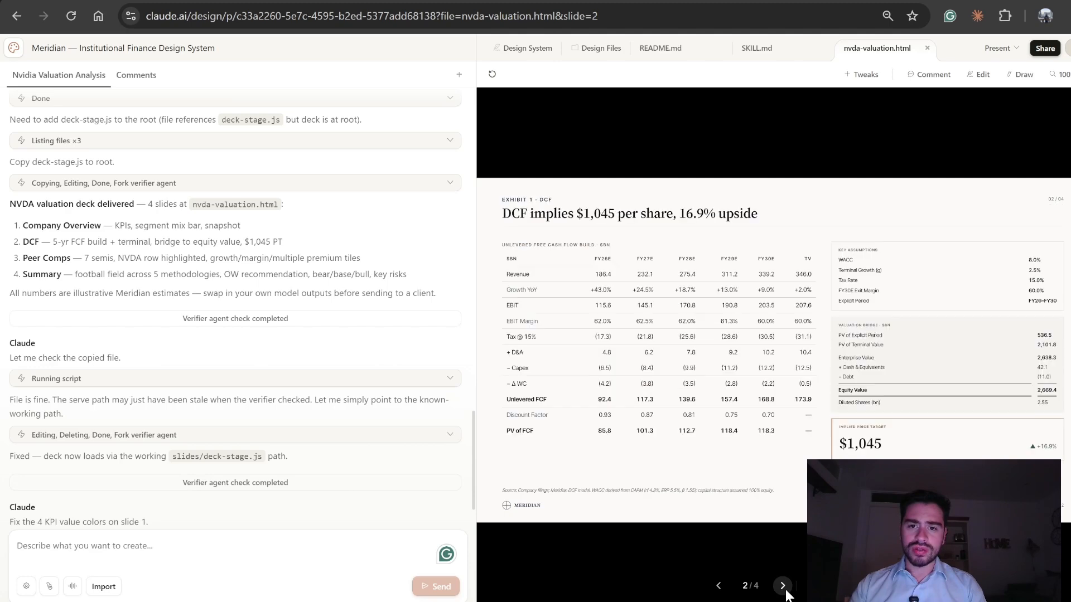
{"action": "left_click", "coordinate": [782, 585]}
{"action": "left_click", "coordinate": [781, 584]}
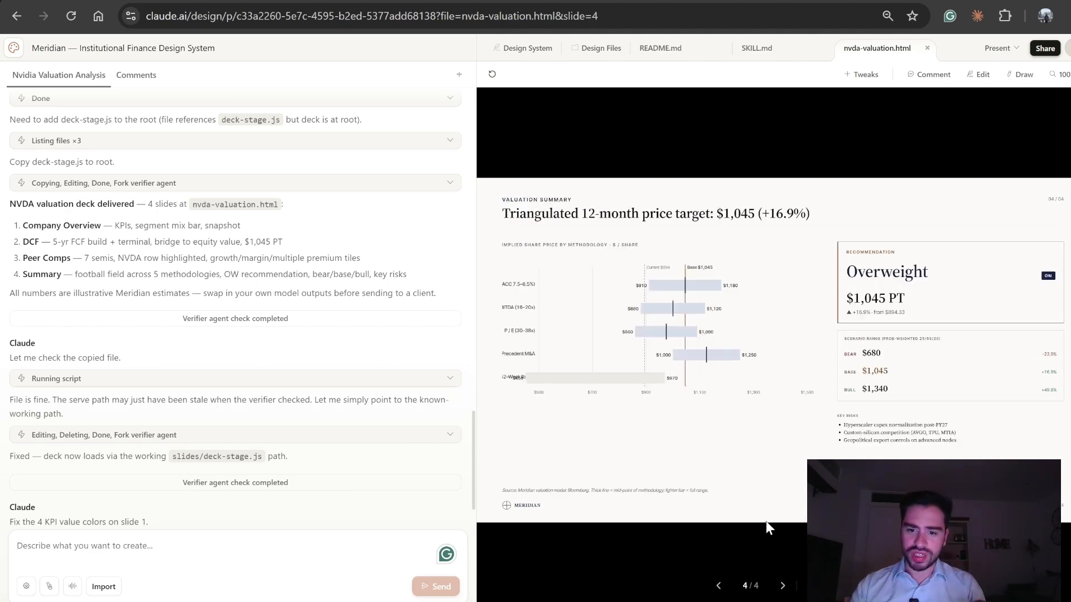
{"action": "left_click", "coordinate": [718, 586]}
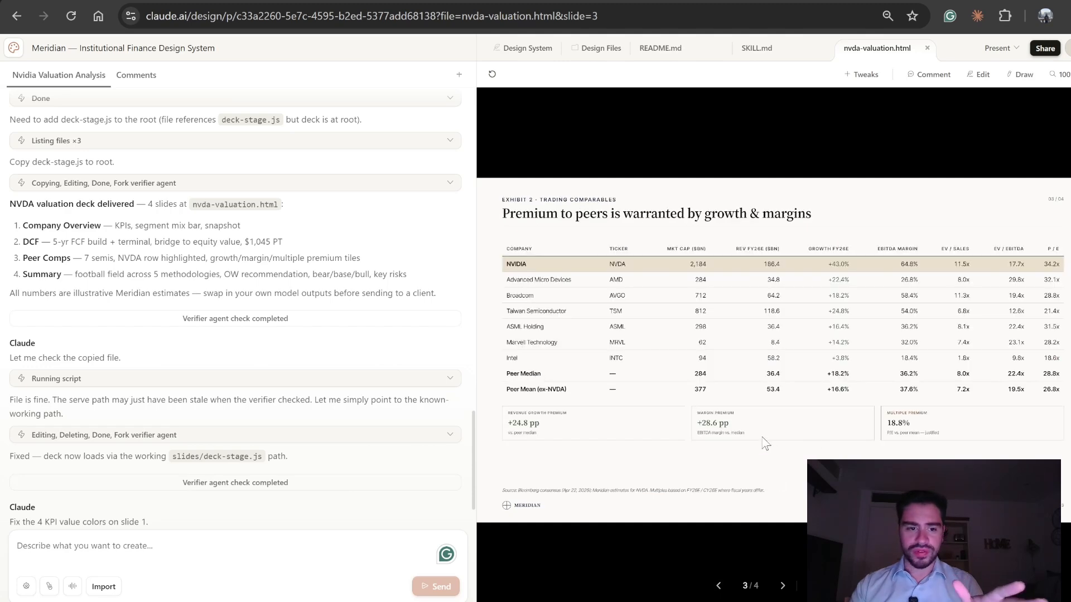
View the colors_and_type.css stylesheet from the design files and return to the project's file list
{"action": "left_click", "coordinate": [268, 563]}
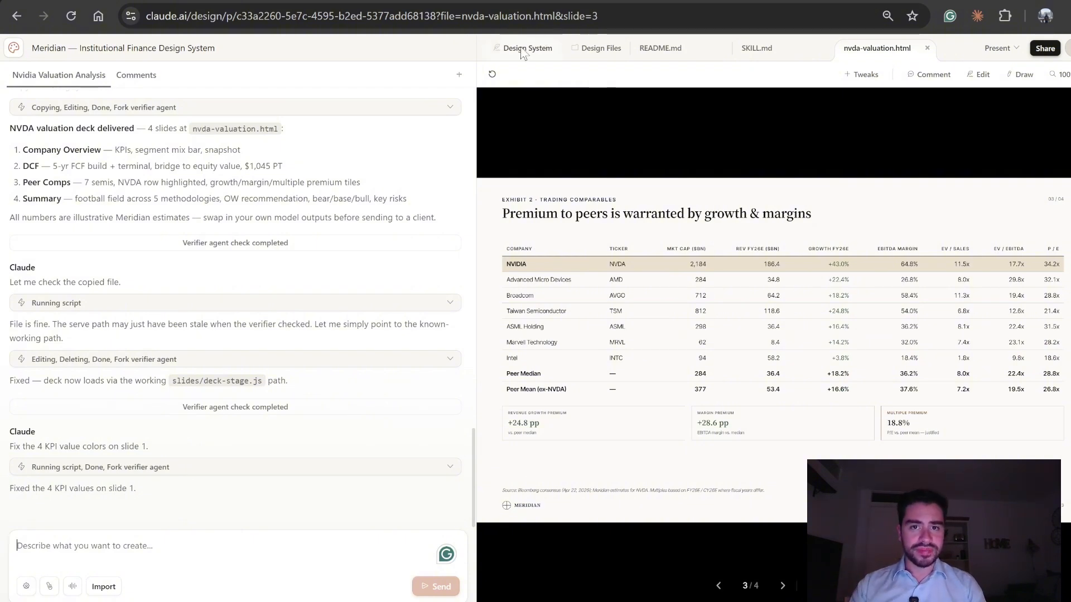
{"action": "left_click", "coordinate": [580, 52]}
{"action": "left_click", "coordinate": [697, 344]}
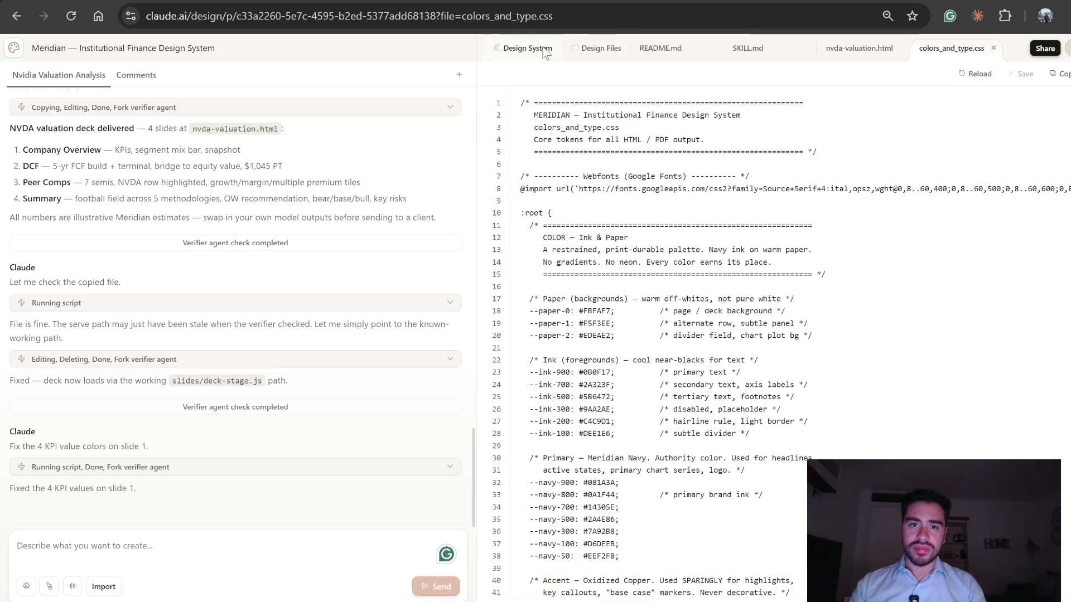
{"action": "left_click", "coordinate": [601, 53]}
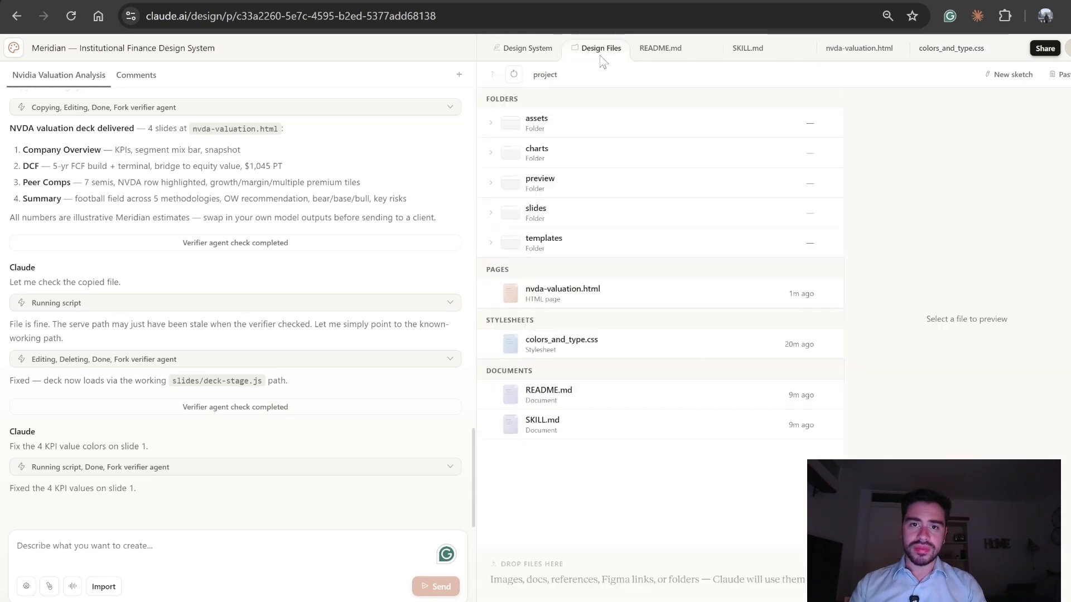
Send the chat prompt "so no give me the file to download and plug in my skills"
{"action": "left_click", "coordinate": [287, 541]}
{"action": "type", "text": "so no give me the file"}
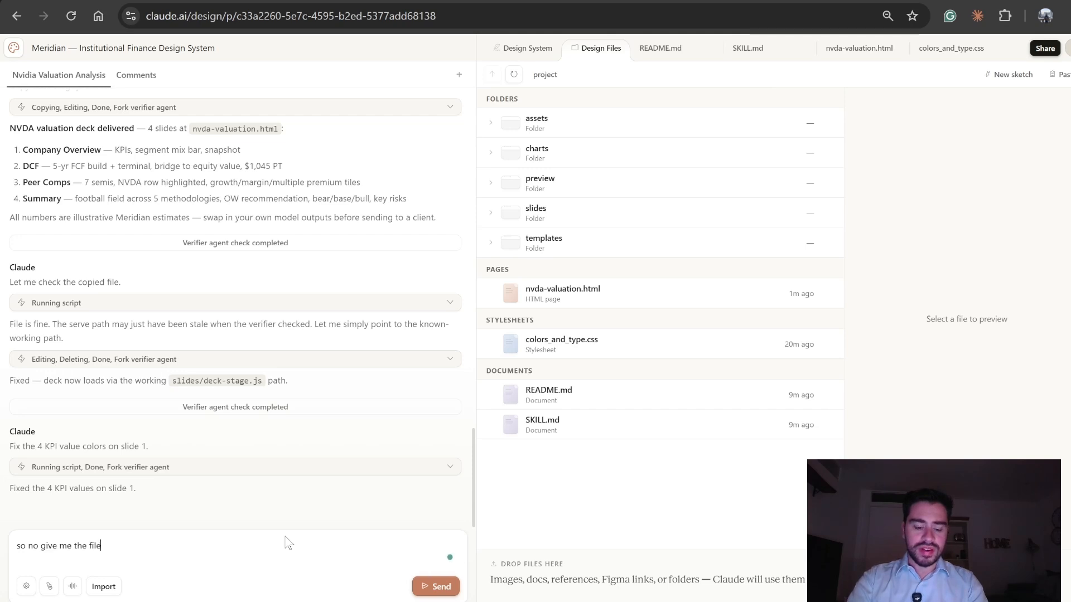
{"action": "type", "text": " to download a"}
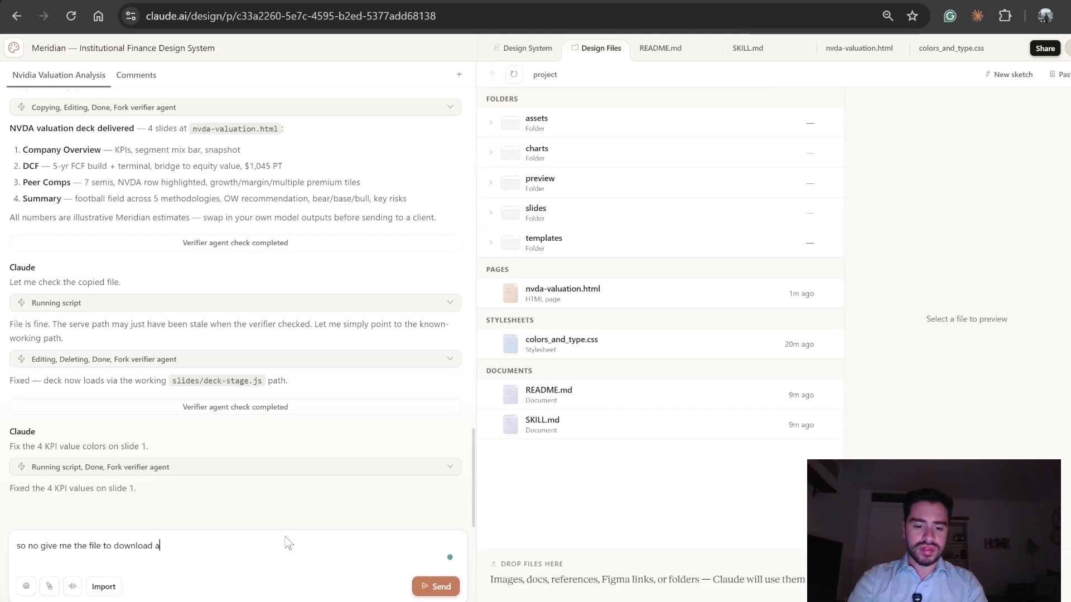
{"action": "type", "text": "nd plug in m"}
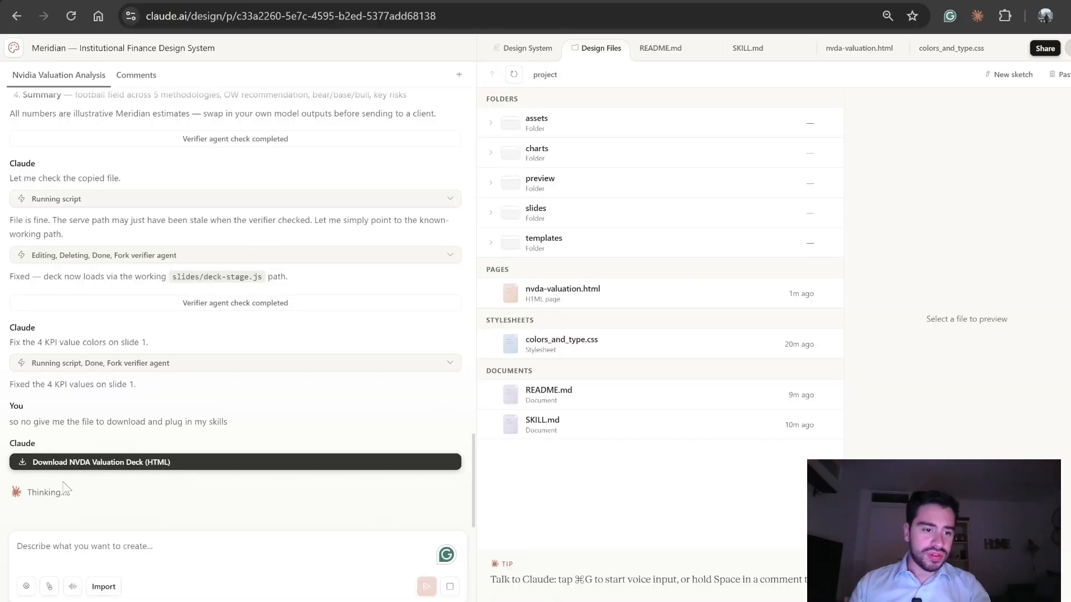
Switch to the File Explorer window showing the .claude skills folder and place it so the project chat stays visible
{"action": "mouse_move", "coordinate": [316, 601]}
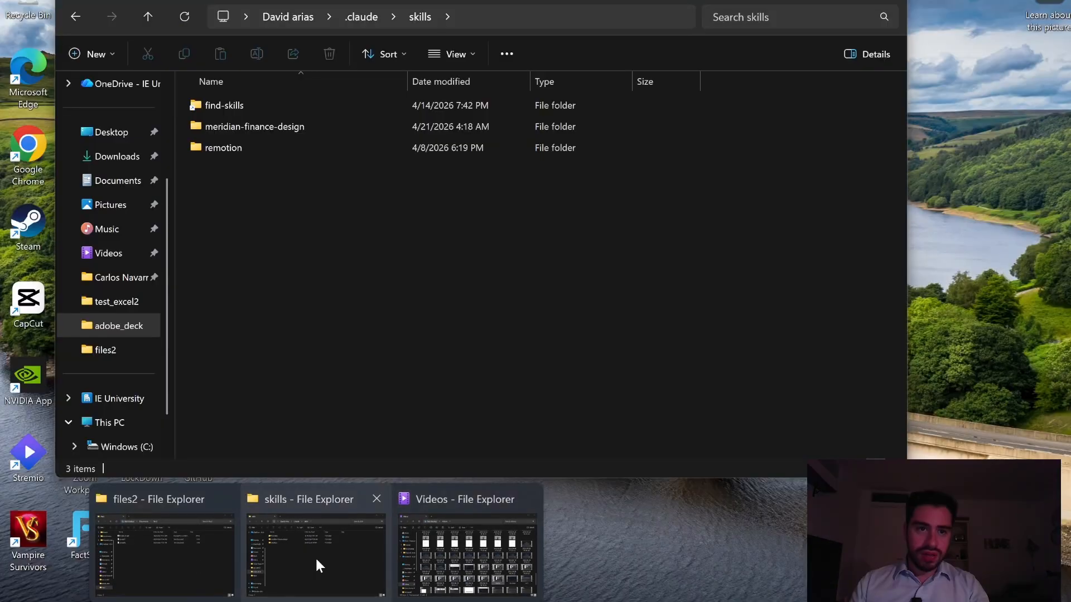
{"action": "left_click", "coordinate": [291, 555]}
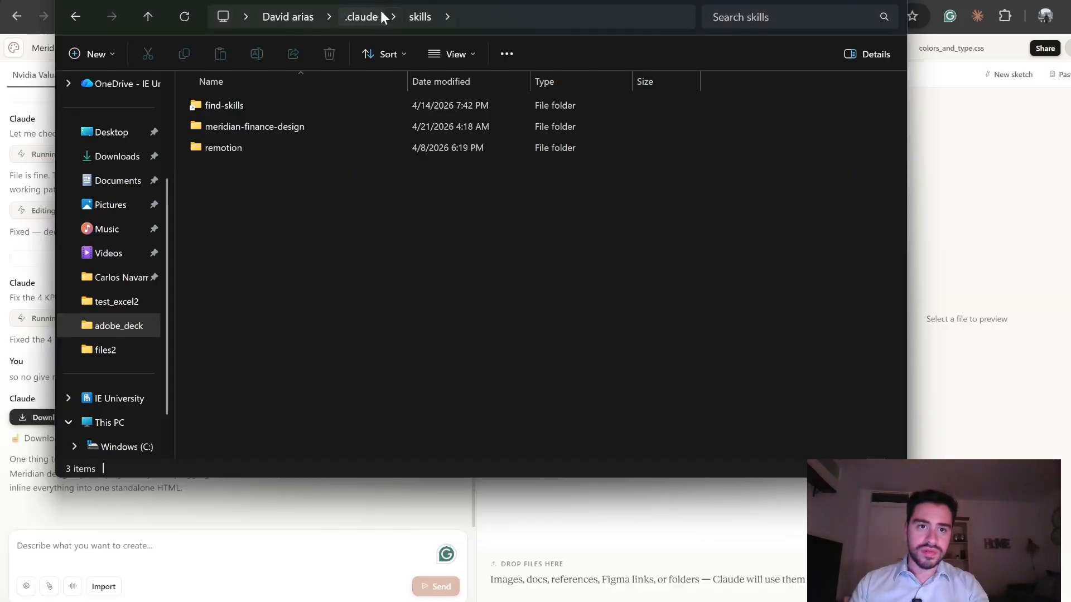
{"action": "left_click_drag", "start_coordinate": [416, 0], "coordinate": [639, 12]}
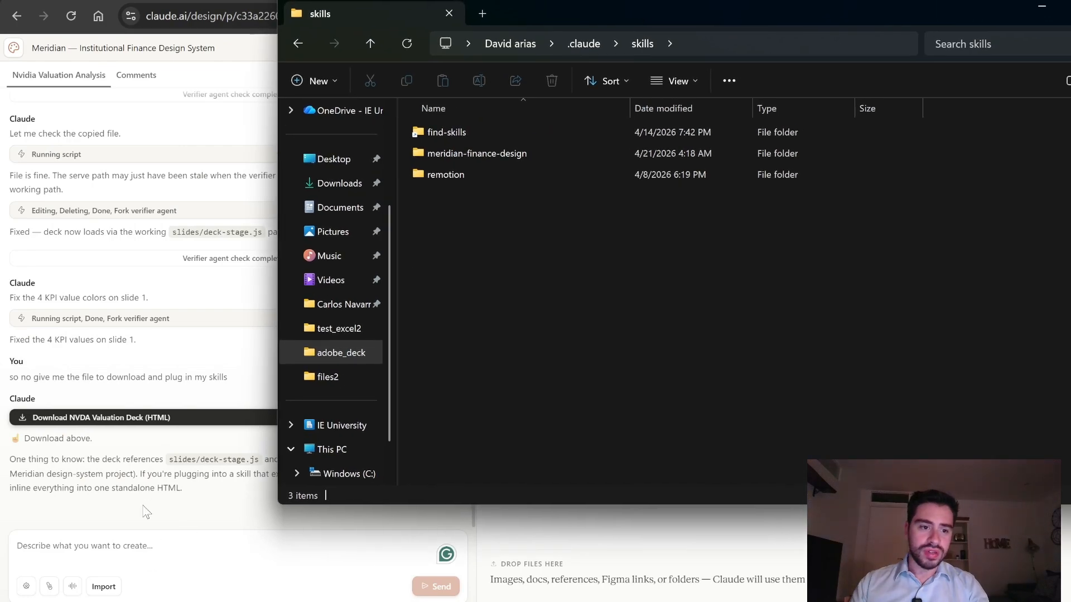
Ask in the project chat for "the whole file - project" instead of only the deck
{"action": "left_click", "coordinate": [158, 548]}
{"action": "type", "text": "the"}
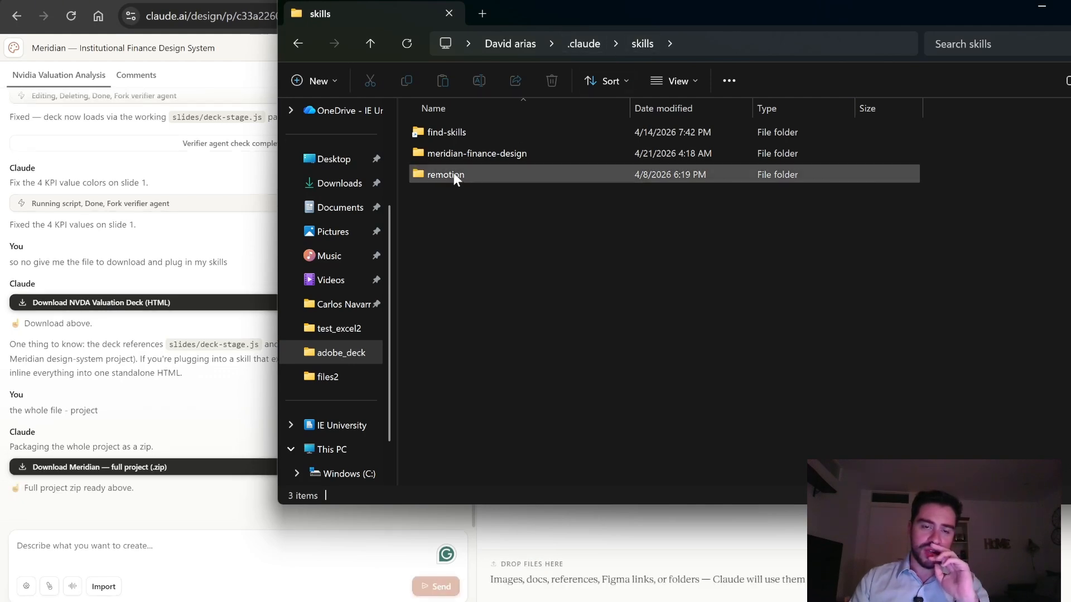
{"action": "left_click", "coordinate": [496, 159]}
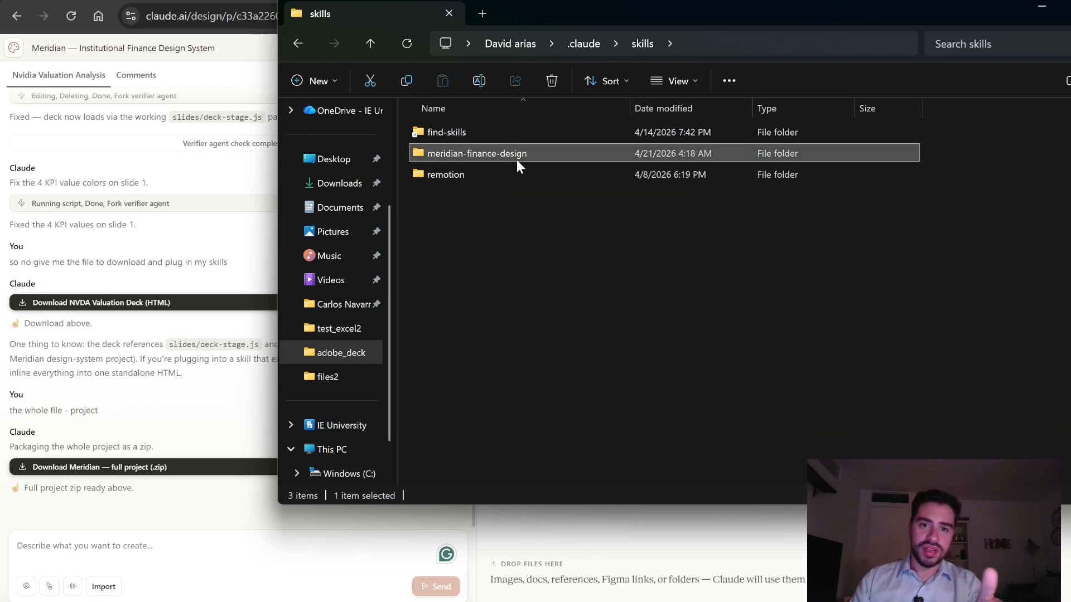
{"action": "left_click", "coordinate": [533, 240]}
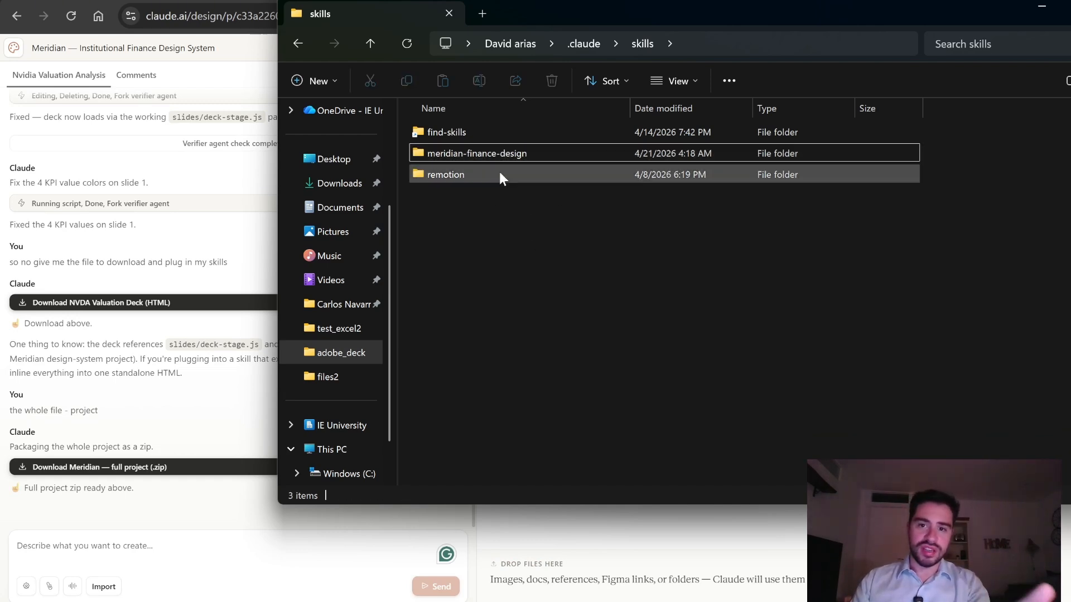
Download the full Meridian project zip into the .claude skills folder under its suggested name
{"action": "left_click", "coordinate": [160, 466]}
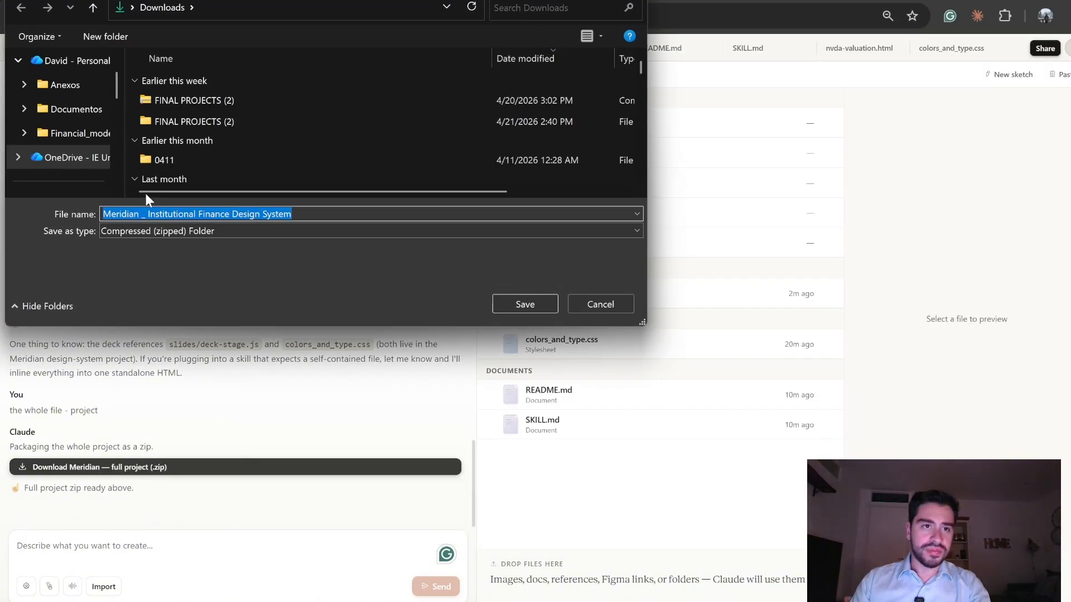
{"action": "scroll", "coordinate": [231, 123], "scroll_direction": "down", "scroll_amount": 2}
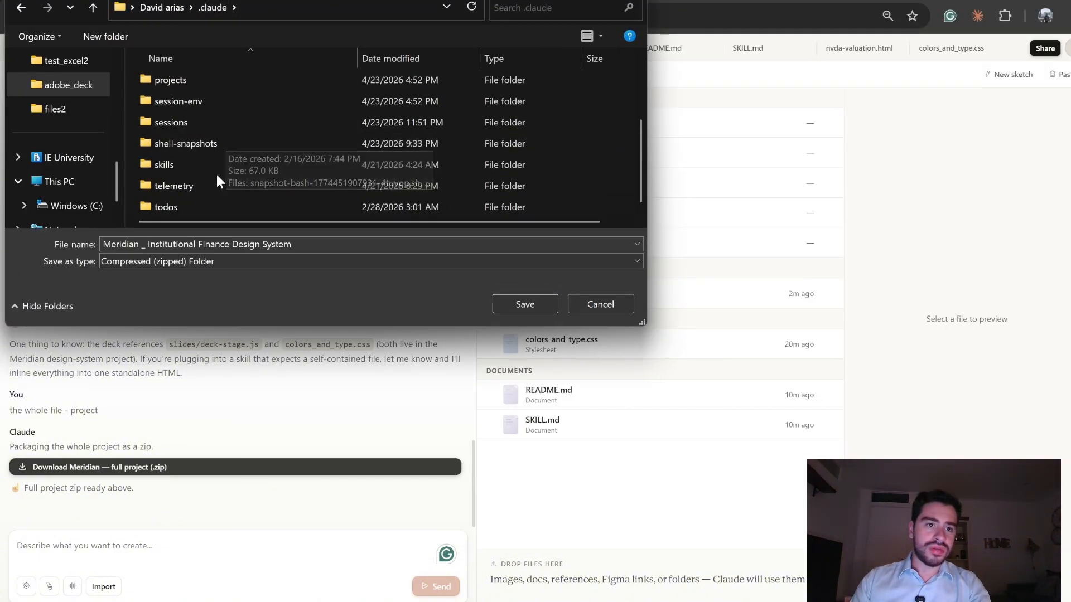
{"action": "scroll", "coordinate": [215, 168], "scroll_direction": "up", "scroll_amount": 2}
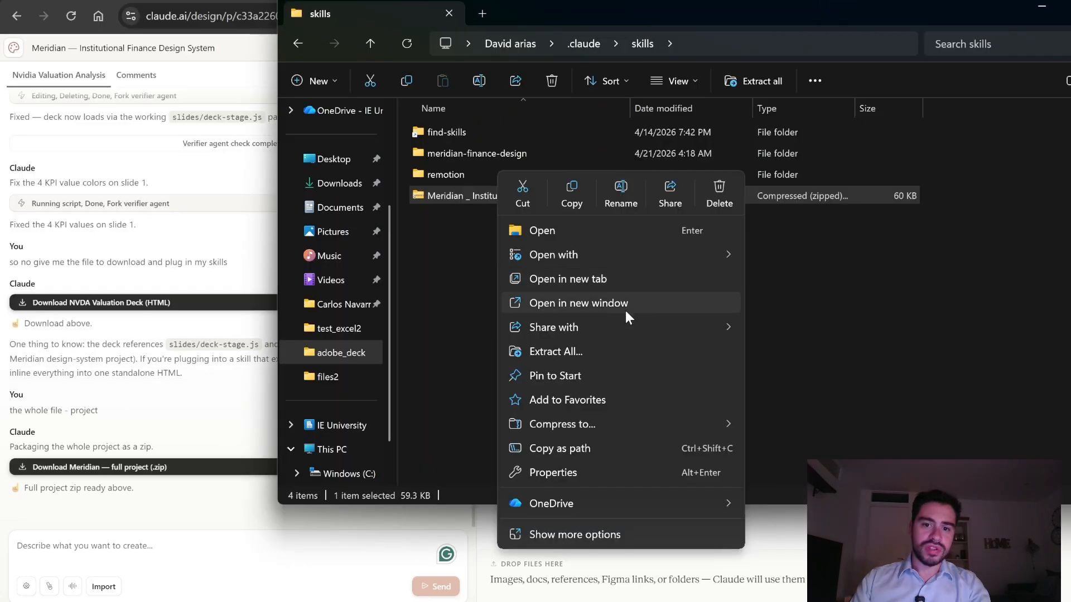
Extract the Meridian project zip within the skills folder and close the window showing the extracted files
{"action": "left_click", "coordinate": [625, 352]}
{"action": "key", "text": "Return"}
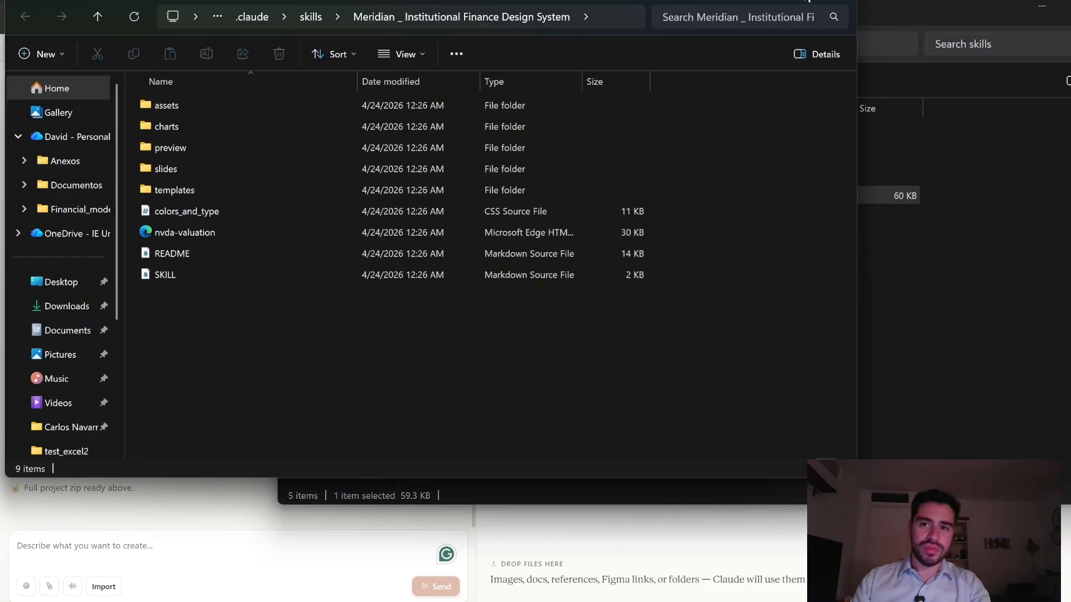
{"action": "key", "text": "ctrl+w"}
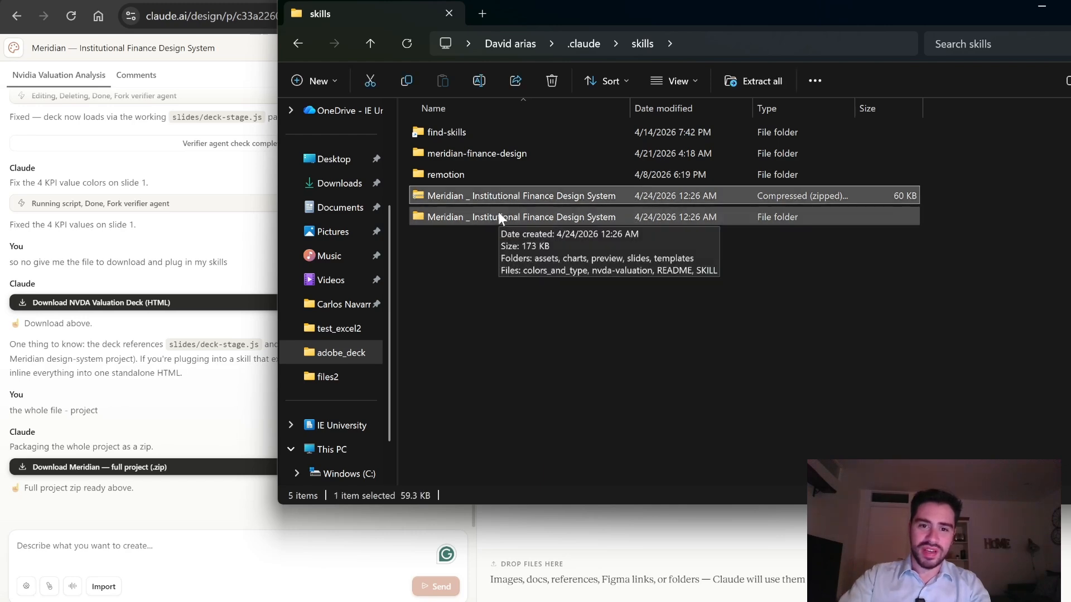
Delete the Meridian zip from the skills folder and check the contents of the extracted project folder
{"action": "key", "text": "Delete"}
{"action": "double_click", "coordinate": [514, 194]}
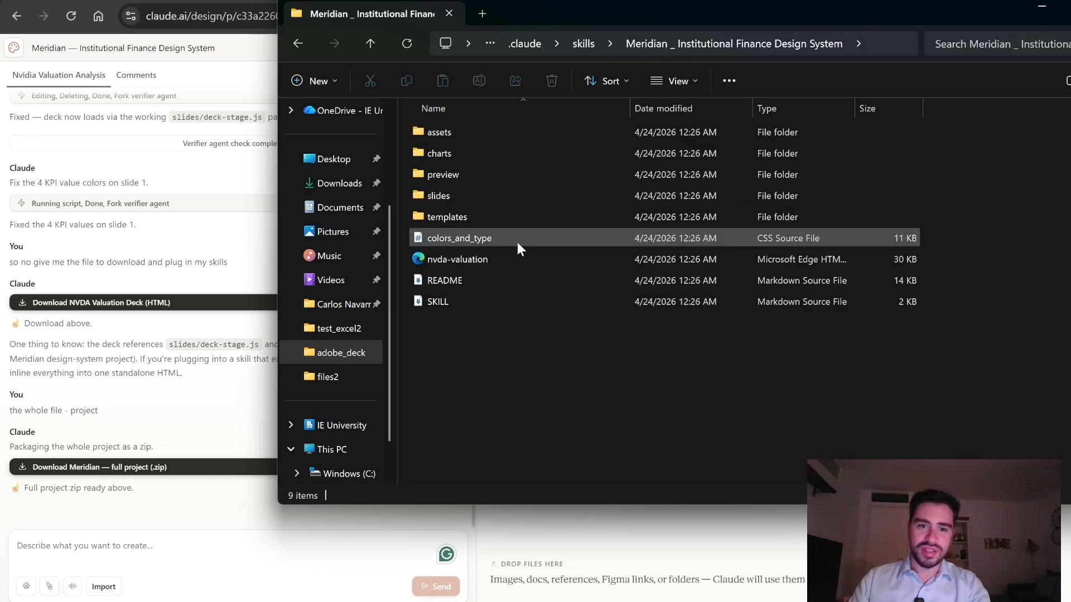
{"action": "key", "text": "alt+Left"}
Rename the extracted Meridian project folder as finance-skills
{"action": "right_click", "coordinate": [483, 154]}
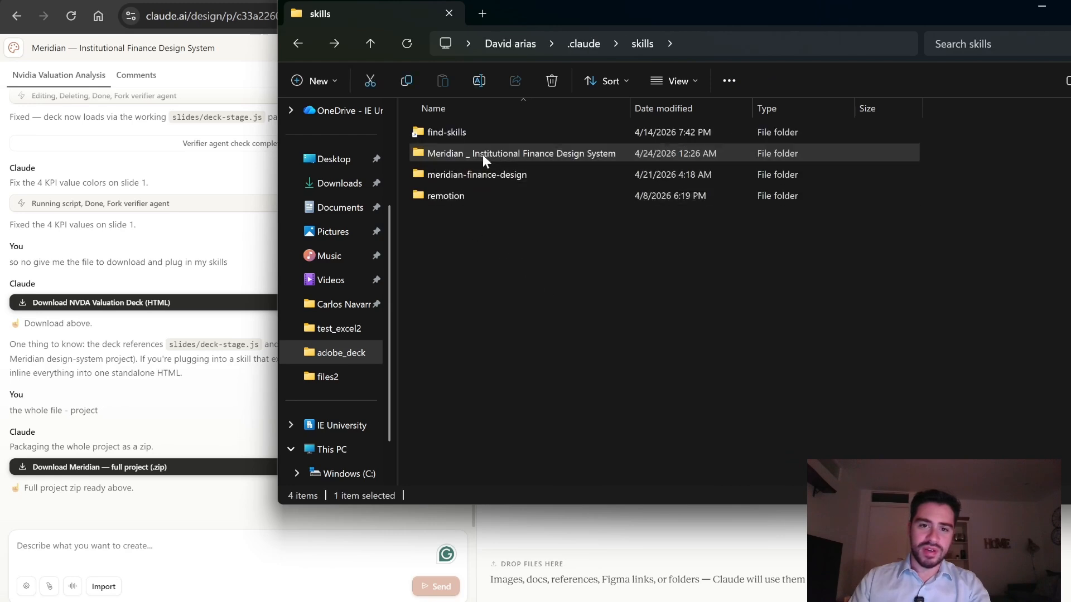
{"action": "left_click", "coordinate": [596, 179]}
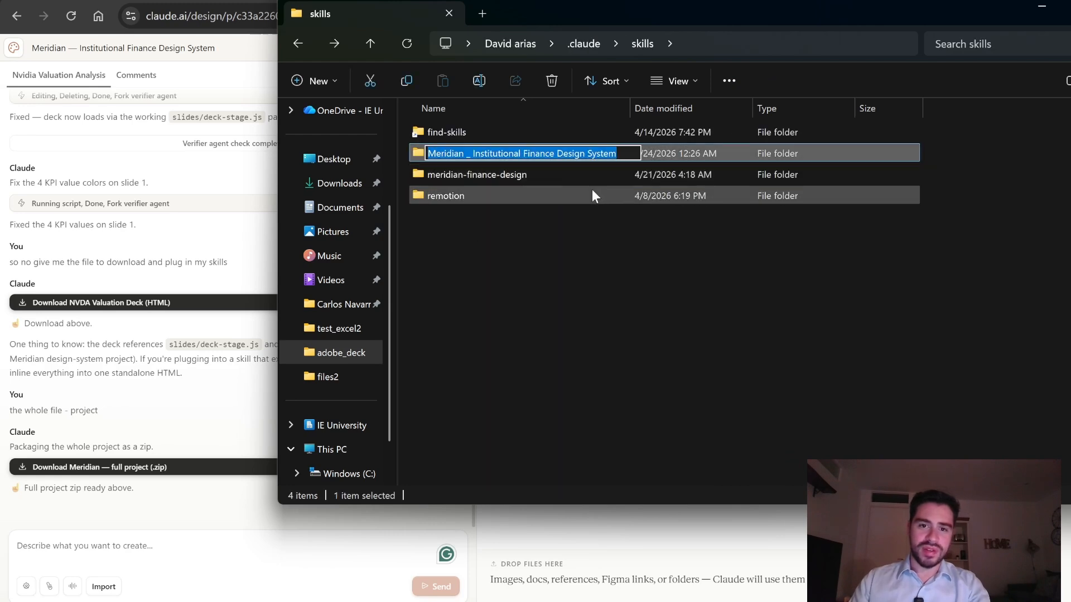
{"action": "type", "text": "finance-skill"}
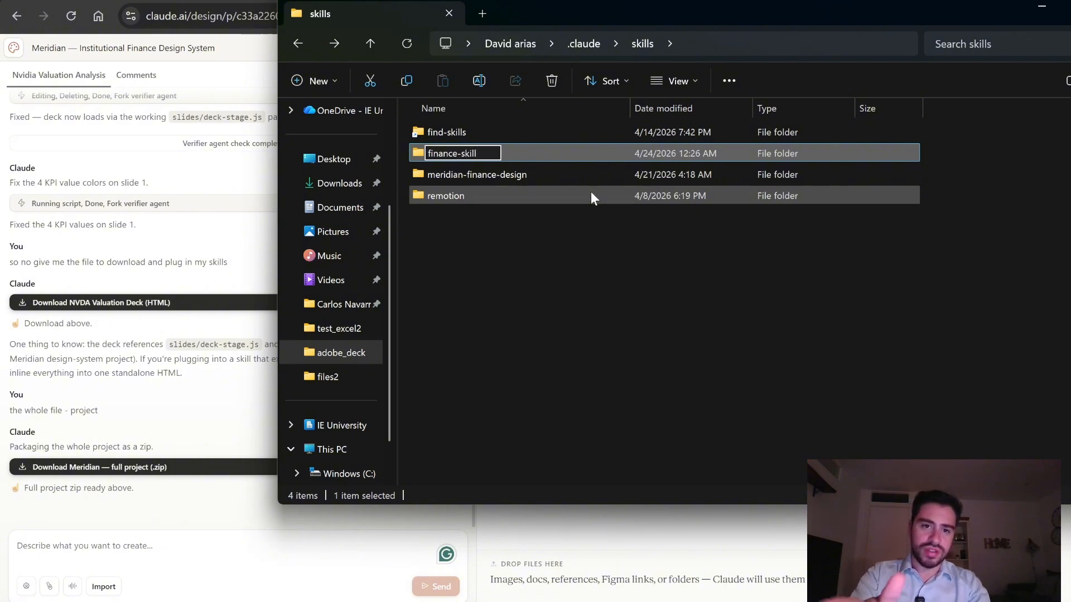
{"action": "type", "text": "ss"}
{"action": "key", "text": "BackSpace"}
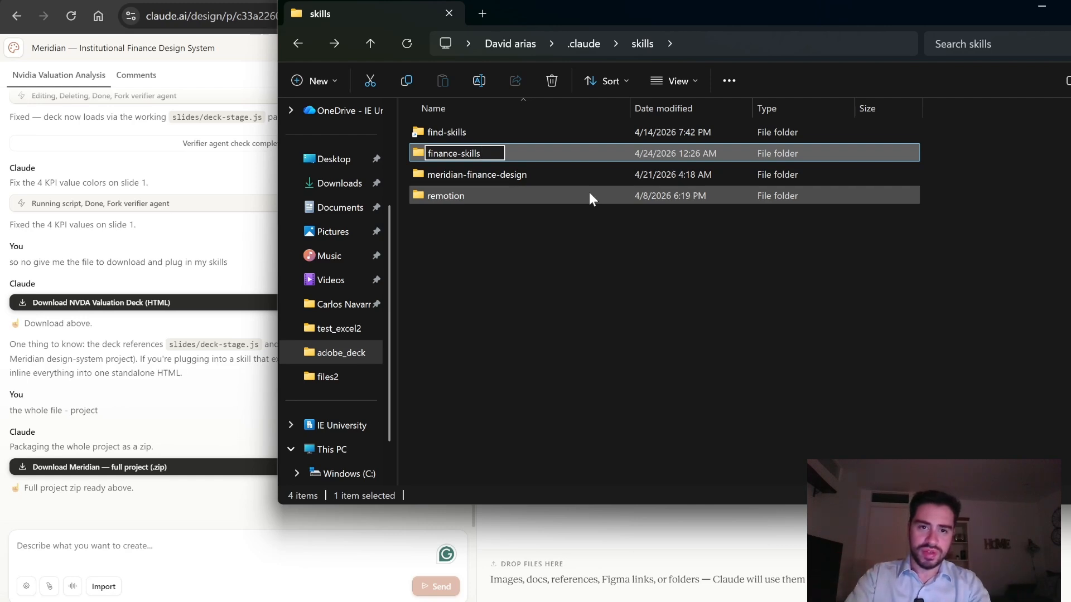
{"action": "key", "text": "Return"}
{"action": "left_click", "coordinate": [527, 339]}
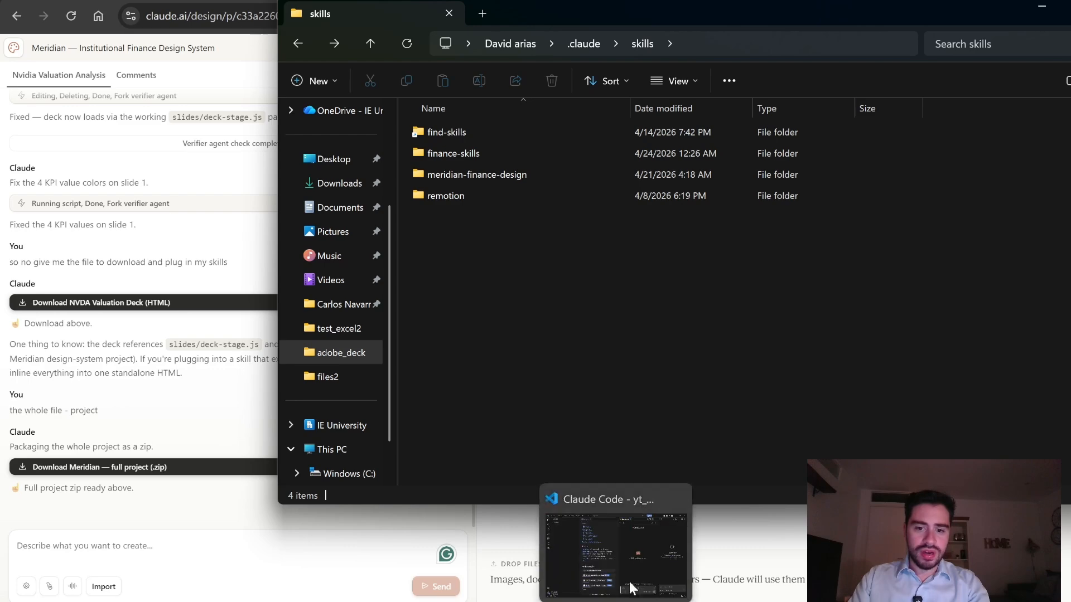
Switch to Visual Studio Code and add the Adobe_model workbook from the files2 folder to the YT_VIDEO2 project
{"action": "left_click", "coordinate": [626, 580]}
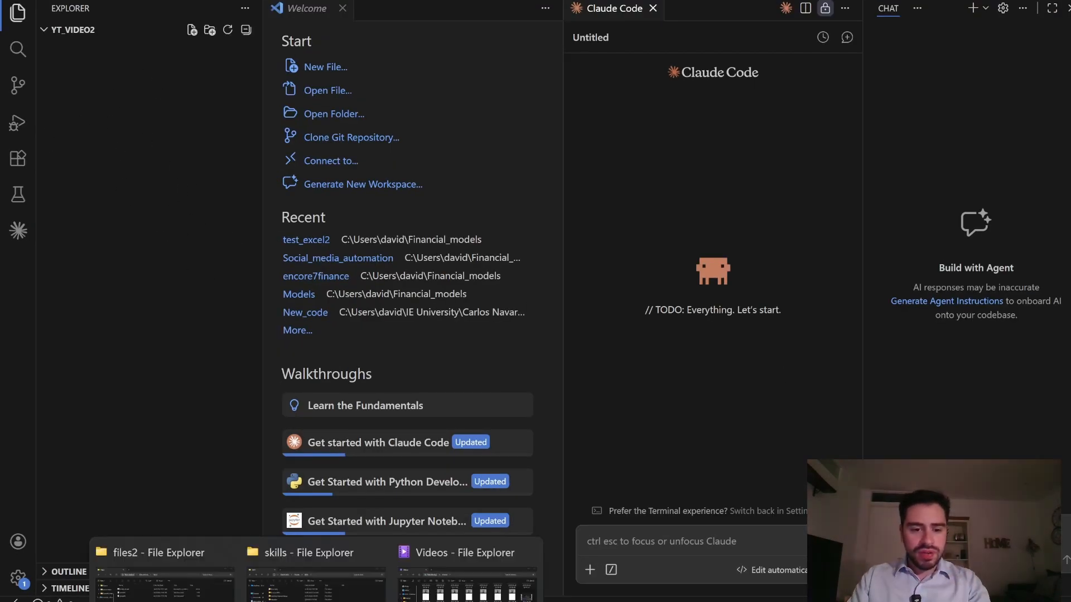
{"action": "left_click", "coordinate": [156, 561]}
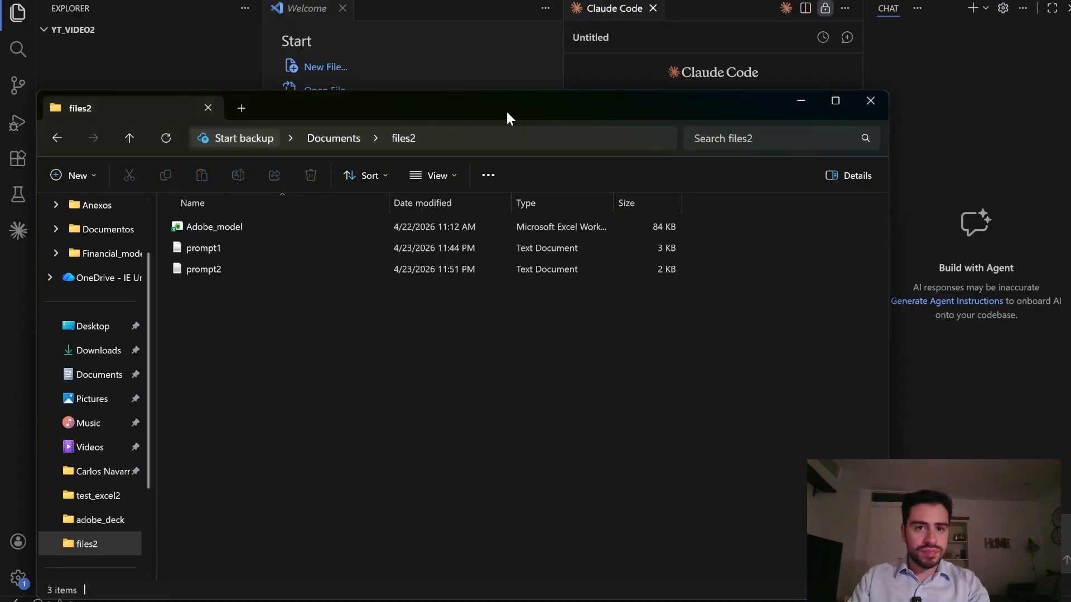
{"action": "left_click_drag", "start_coordinate": [506, 112], "coordinate": [737, 114]}
{"action": "left_click_drag", "start_coordinate": [460, 230], "coordinate": [139, 167]}
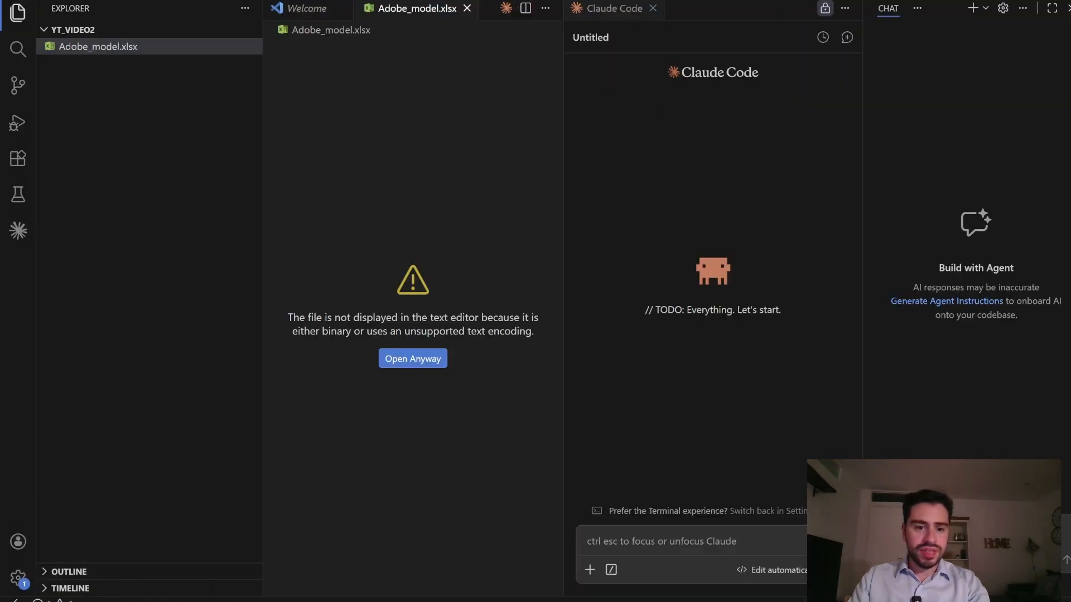
Open Adobe_model from files2 in Excel and review the Background, Operating Model, Scenarios, DCF and Scenarios + Sensitivity sheets
{"action": "mouse_move", "coordinate": [316, 600]}
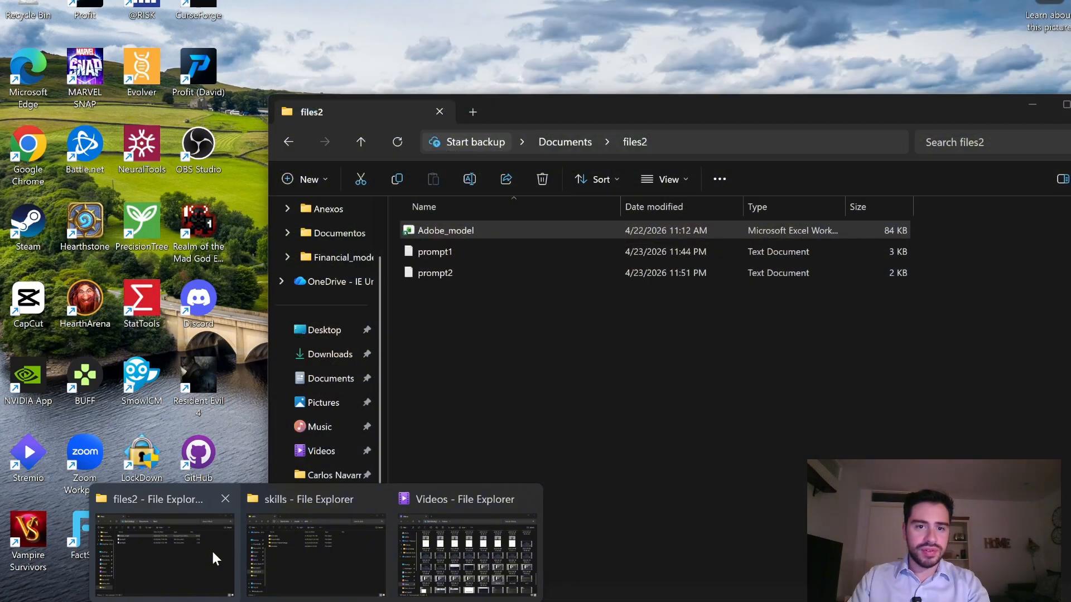
{"action": "left_click", "coordinate": [213, 551]}
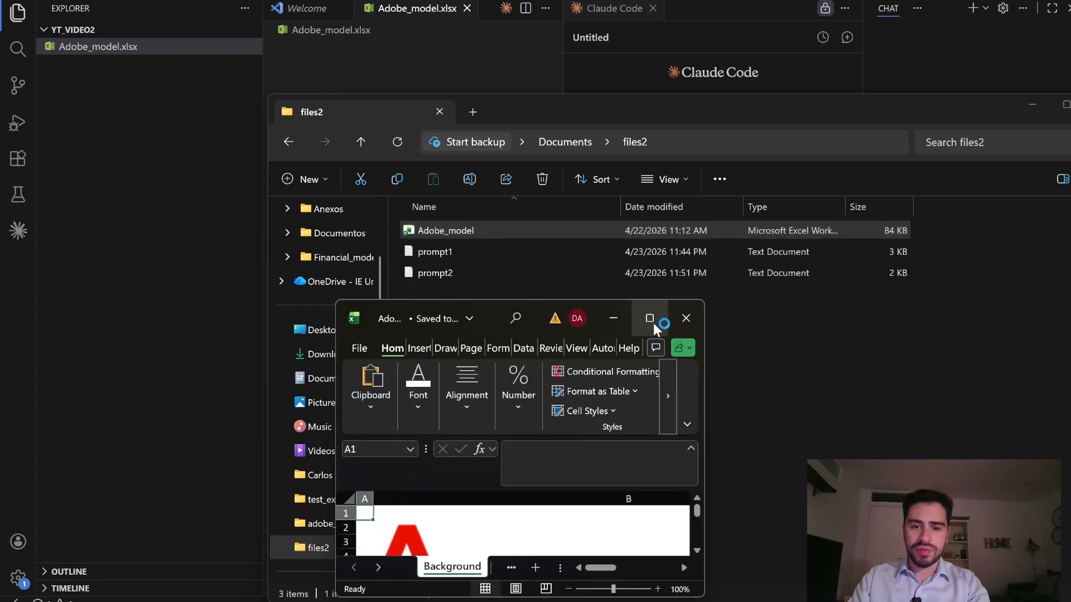
{"action": "left_click", "coordinate": [650, 320]}
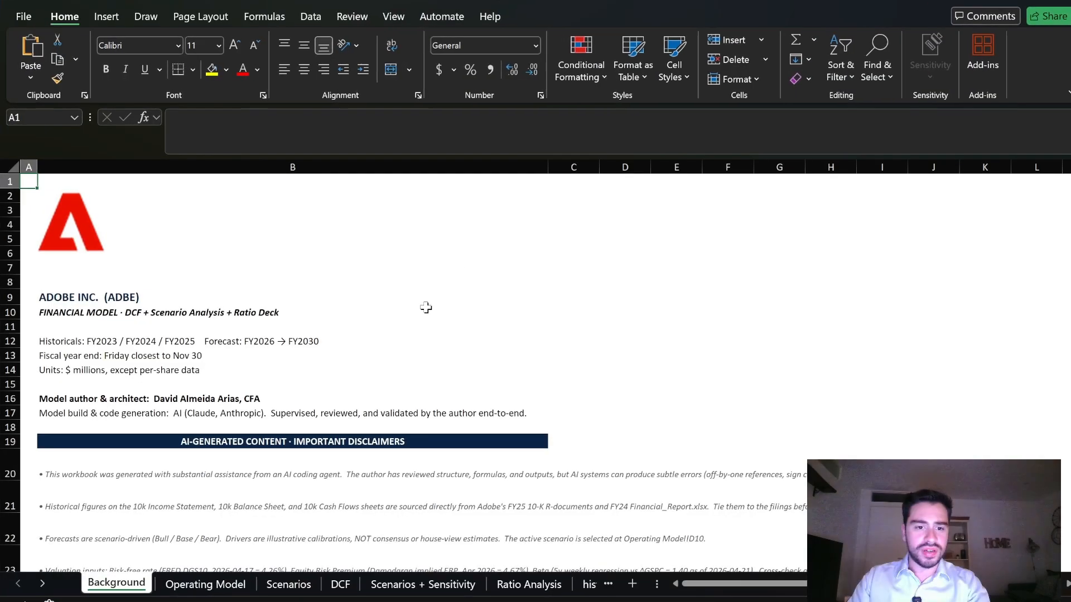
{"action": "scroll", "coordinate": [250, 544], "scroll_direction": "down", "scroll_amount": 1}
{"action": "left_click", "coordinate": [229, 585]}
{"action": "scroll", "coordinate": [390, 461], "scroll_direction": "down", "scroll_amount": 10}
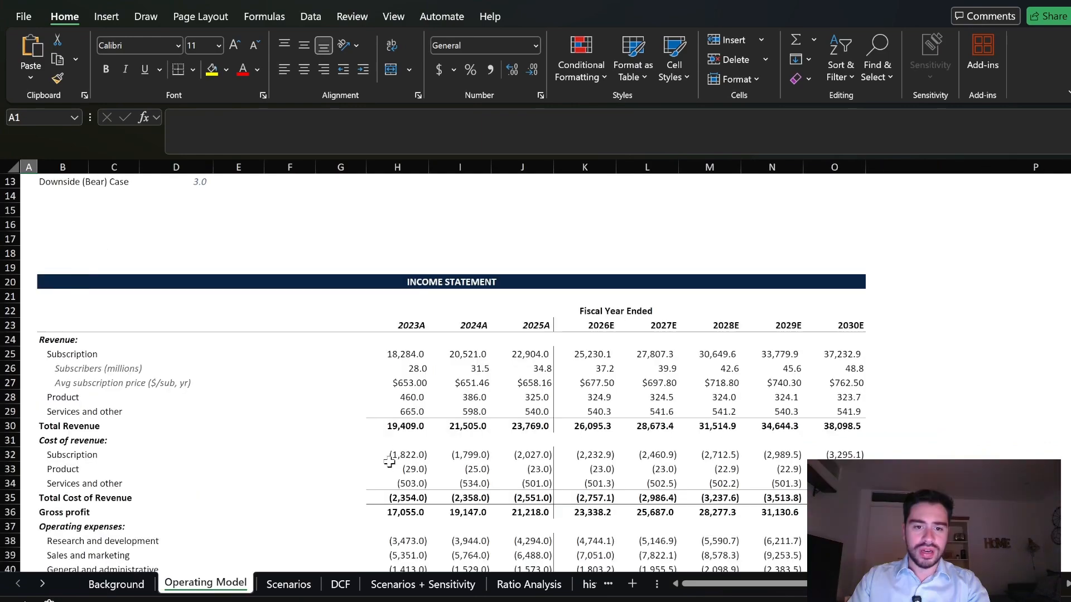
{"action": "left_click", "coordinate": [301, 586]}
{"action": "left_click", "coordinate": [340, 583]}
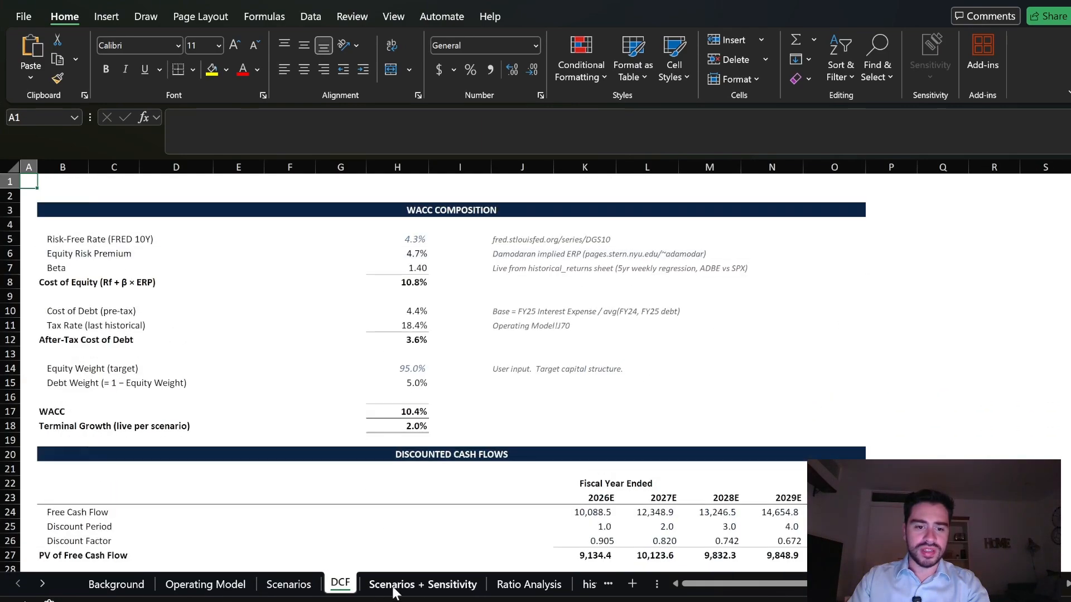
{"action": "left_click", "coordinate": [433, 586]}
{"action": "scroll", "coordinate": [519, 509], "scroll_direction": "down", "scroll_amount": 16}
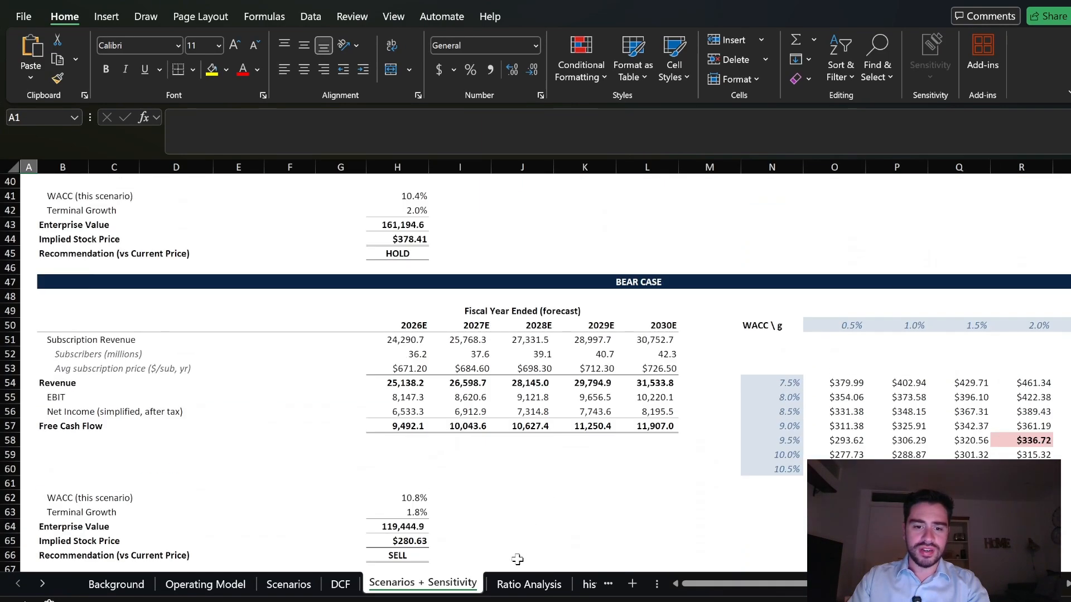
Review the Ratio Analysis, historical_returns and 10-K statement sheets, then return to the project and move the files2 window aside
{"action": "left_click", "coordinate": [529, 584]}
{"action": "left_click", "coordinate": [589, 584]}
{"action": "scroll", "coordinate": [554, 558], "scroll_direction": "down", "scroll_amount": 3}
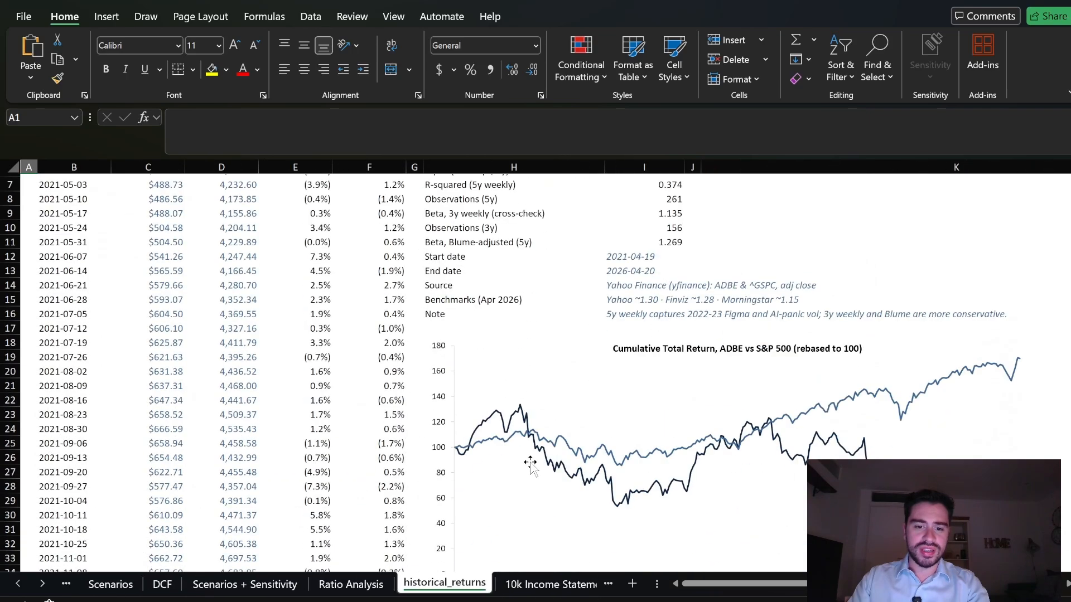
{"action": "left_click", "coordinate": [556, 585]}
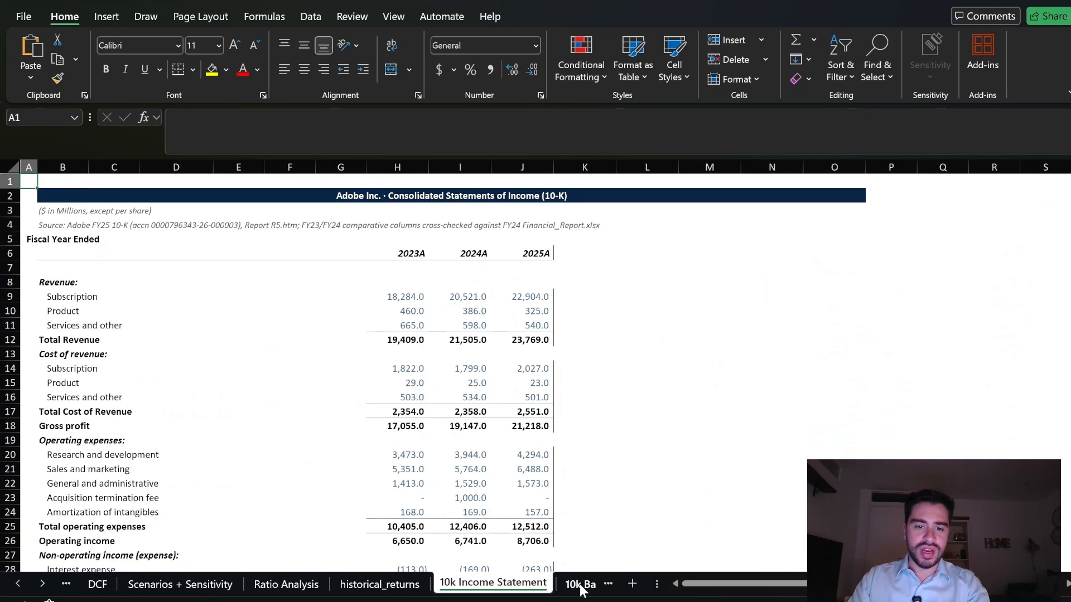
{"action": "left_click", "coordinate": [577, 586]}
{"action": "left_click", "coordinate": [556, 586]}
{"action": "left_click", "coordinate": [435, 584]}
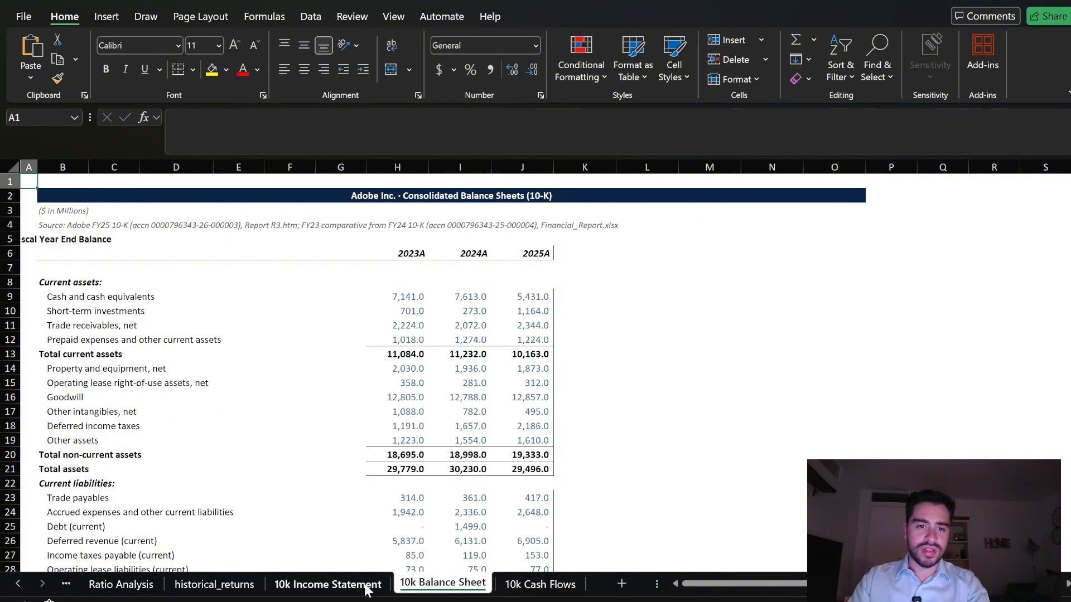
{"action": "left_click", "coordinate": [379, 584]}
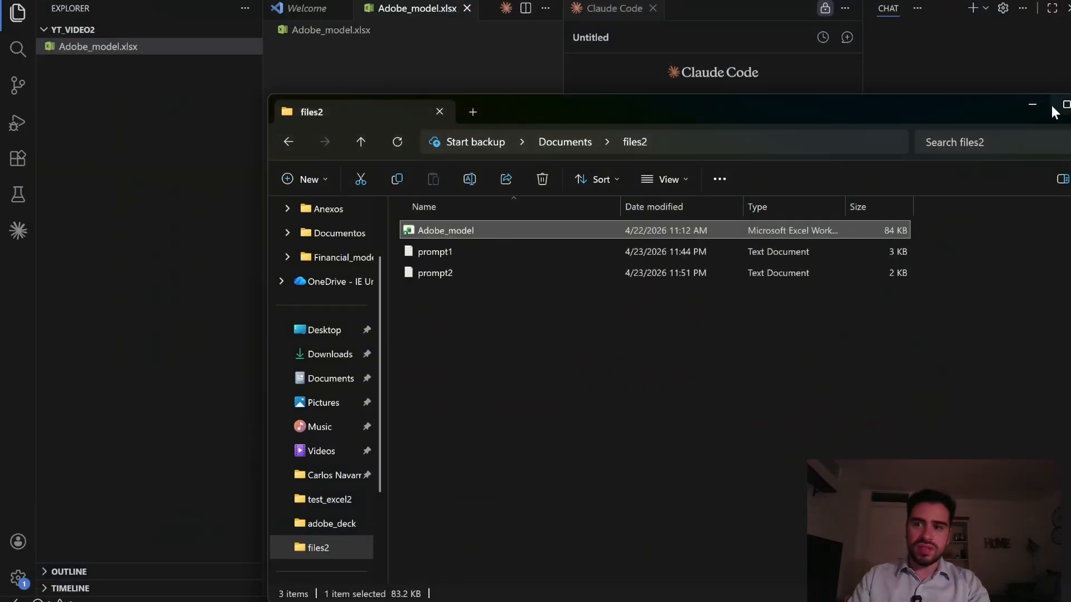
{"action": "left_click_drag", "start_coordinate": [1052, 106], "coordinate": [824, 132]}
{"action": "left_click", "coordinate": [825, 131]}
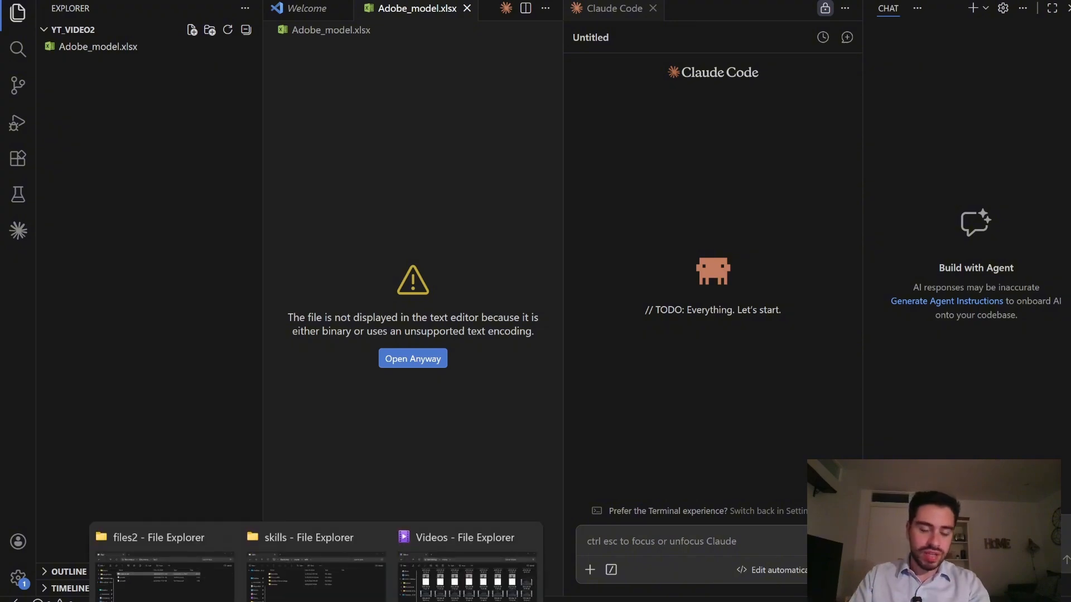
Open prompt2 from the files2 folder and read its instructions for the 9-slide Adobe equity research deck
{"action": "left_click", "coordinate": [339, 564]}
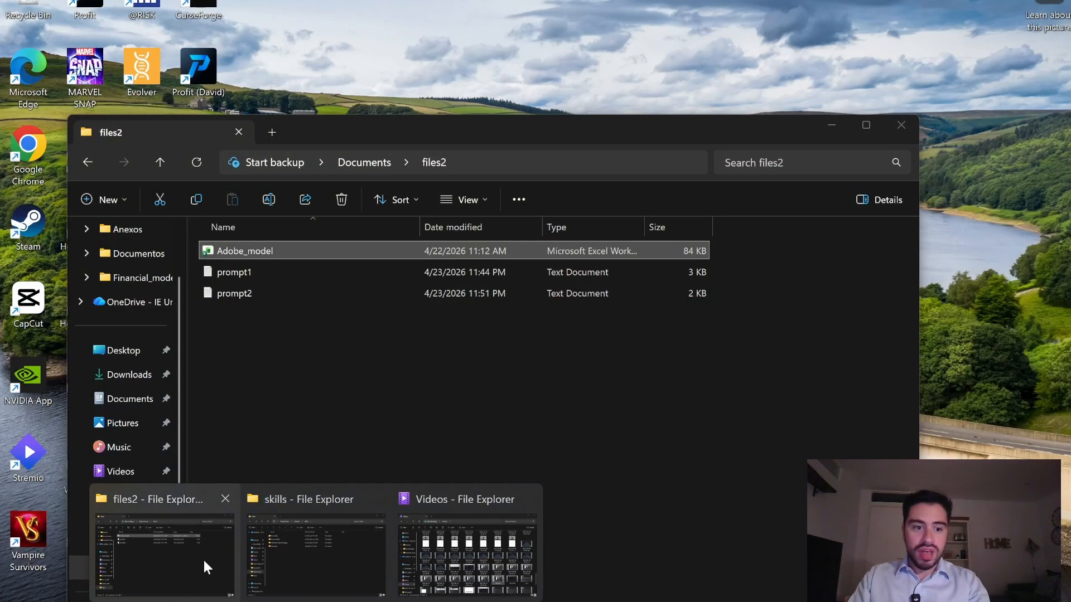
{"action": "left_click", "coordinate": [203, 560]}
{"action": "double_click", "coordinate": [256, 288]}
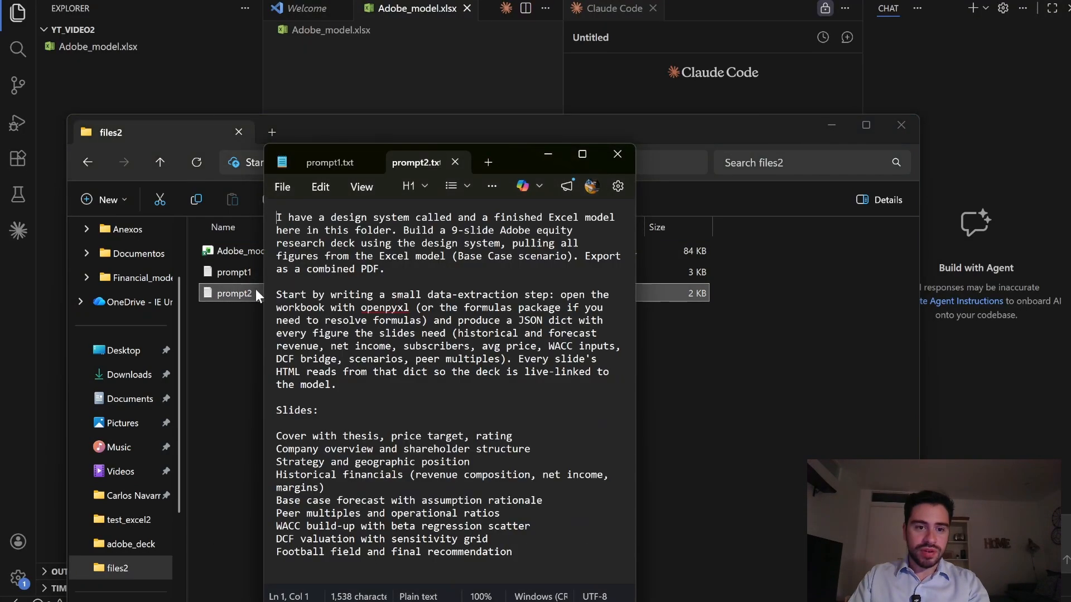
{"action": "scroll", "coordinate": [375, 366], "scroll_direction": "down", "scroll_amount": 3}
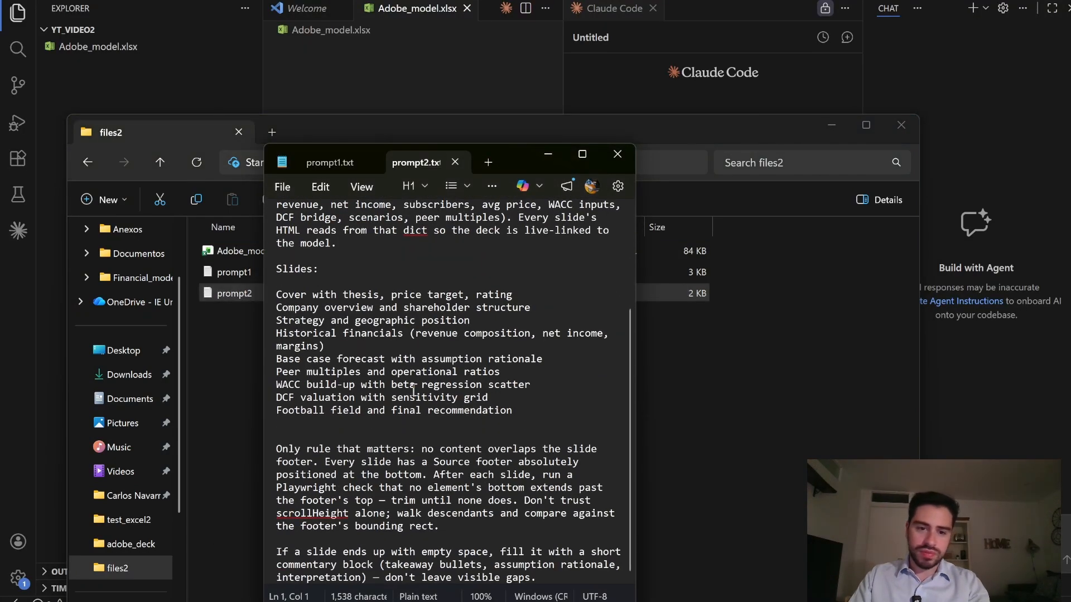
{"action": "scroll", "coordinate": [418, 394], "scroll_direction": "up", "scroll_amount": 3}
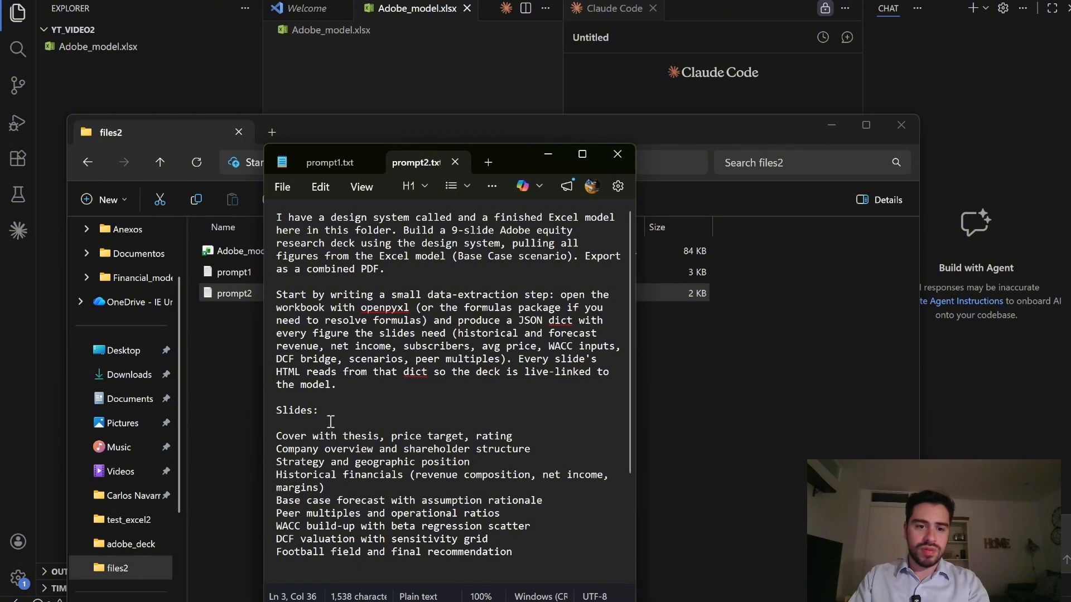
{"action": "scroll", "coordinate": [330, 421], "scroll_direction": "down", "scroll_amount": 1}
{"action": "left_click", "coordinate": [339, 405]}
{"action": "scroll", "coordinate": [290, 391], "scroll_direction": "down", "scroll_amount": 1}
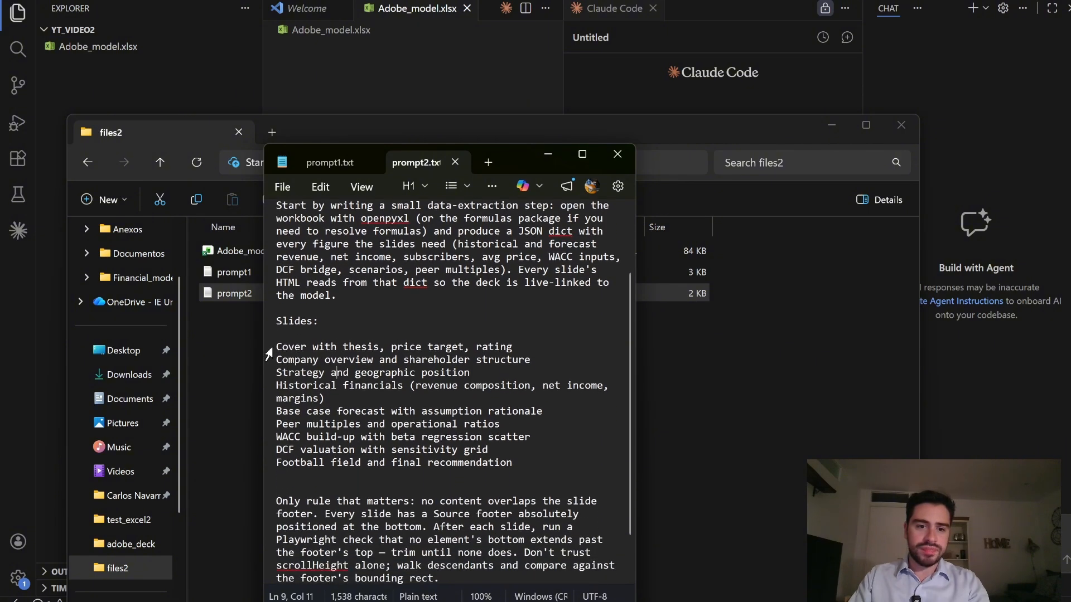
Examine the prompt's slide list and its rule against content overlapping the slide footer
{"action": "left_click_drag", "start_coordinate": [277, 347], "coordinate": [379, 359]}
{"action": "left_click_drag", "start_coordinate": [294, 372], "coordinate": [362, 385]}
{"action": "left_click_drag", "start_coordinate": [302, 410], "coordinate": [466, 473]}
{"action": "scroll", "coordinate": [425, 430], "scroll_direction": "down", "scroll_amount": 1}
{"action": "left_click", "coordinate": [426, 450]}
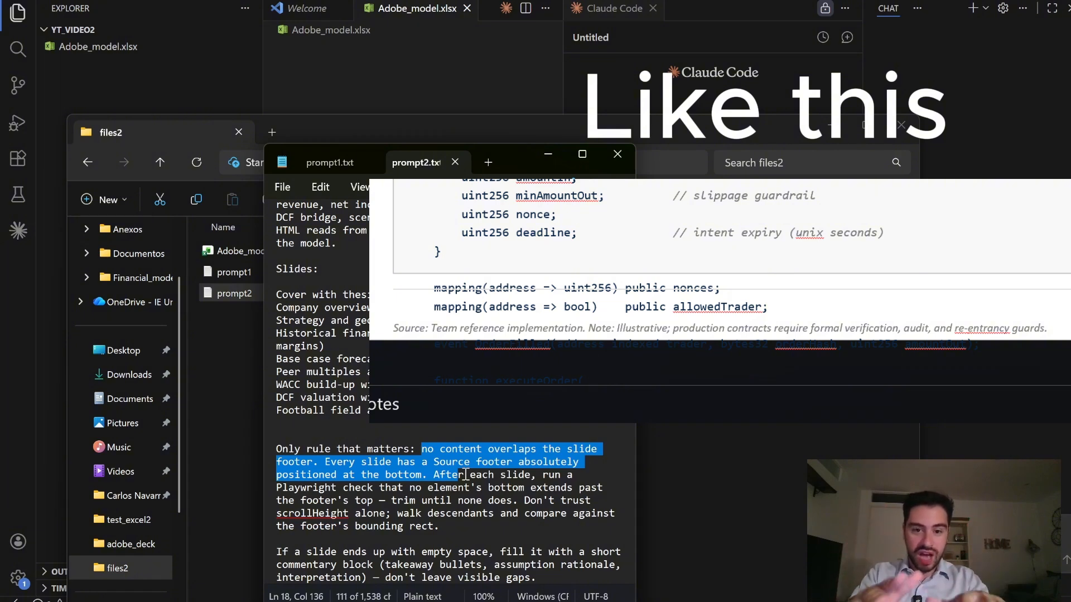
Copy the full prompt2 text into Claude Code, name finance-skills from the skills folder as the design system, and submit it
{"action": "key", "text": "ctrl+a"}
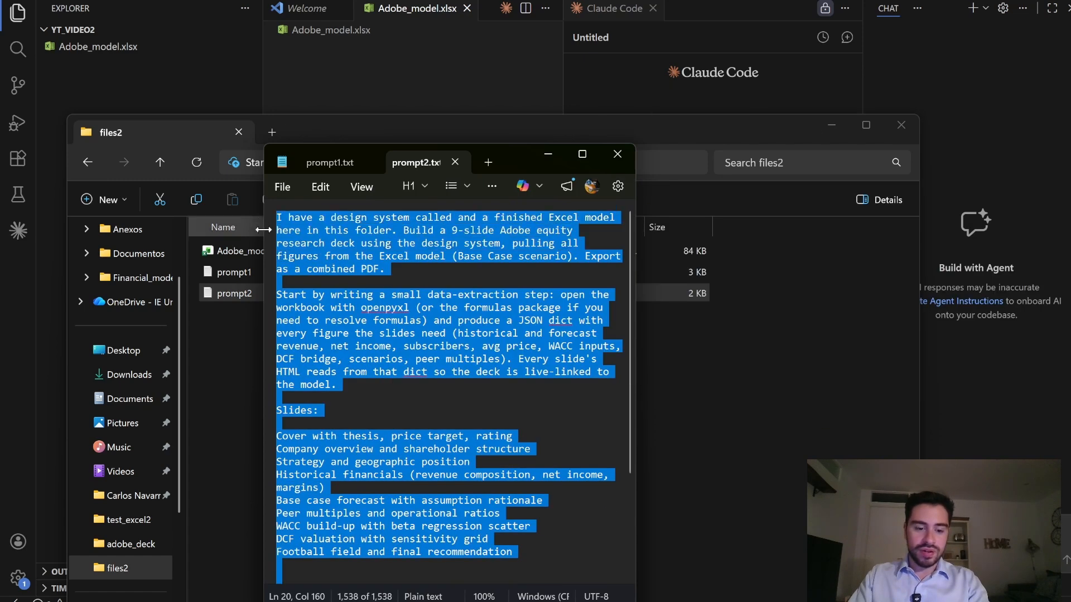
{"action": "left_click", "coordinate": [803, 90]}
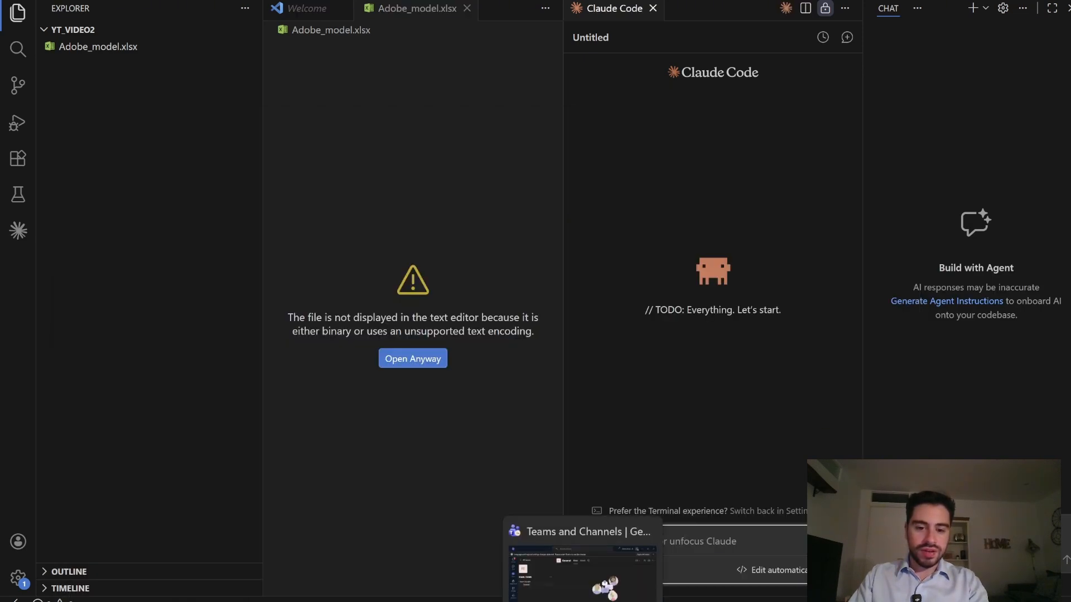
{"action": "key", "text": "ctrl+v"}
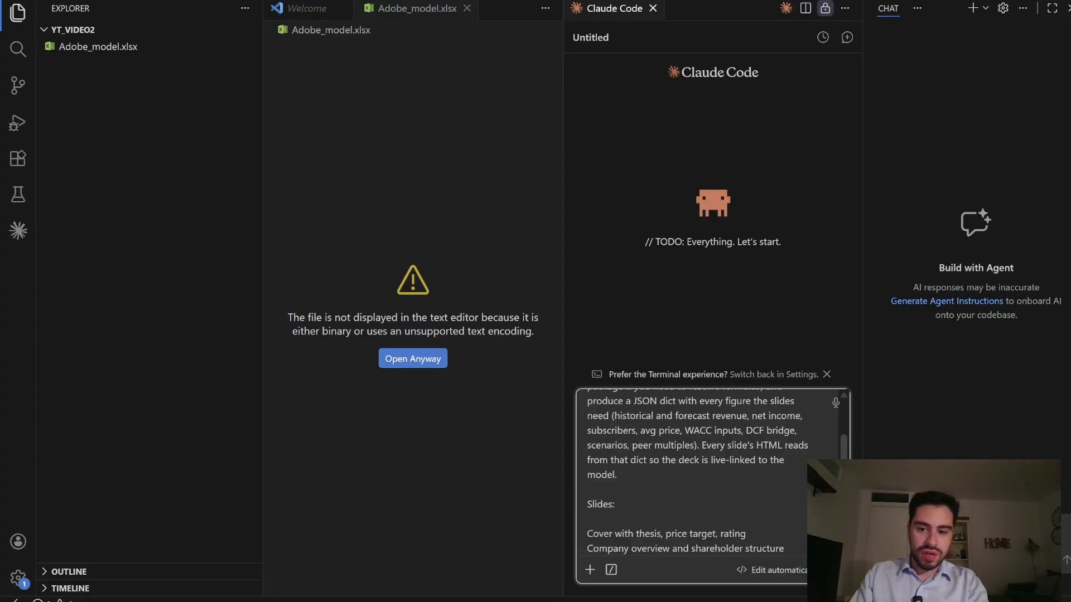
{"action": "key", "text": "Return"}
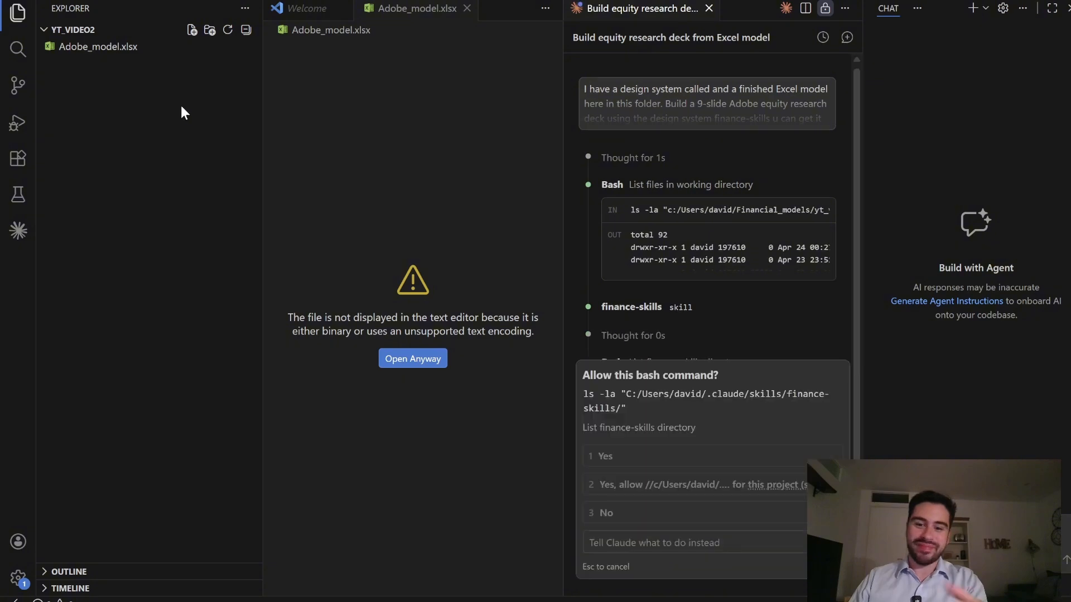
Allow Claude Code to list the finance-skills directory, read its README.md and list the skill subdirectories
{"action": "key", "text": "Return"}
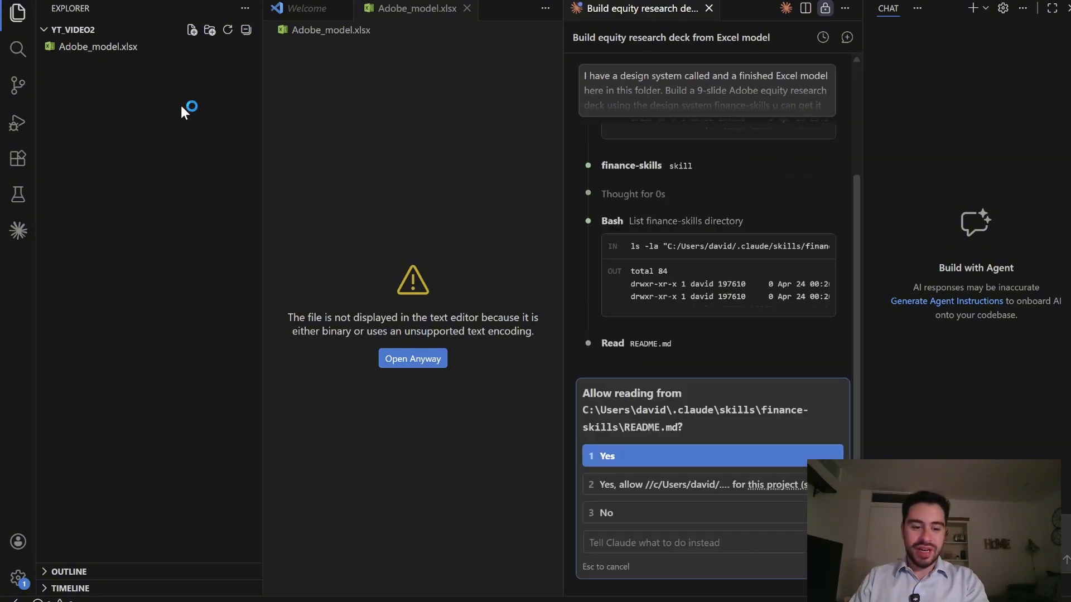
{"action": "key", "text": "Return"}
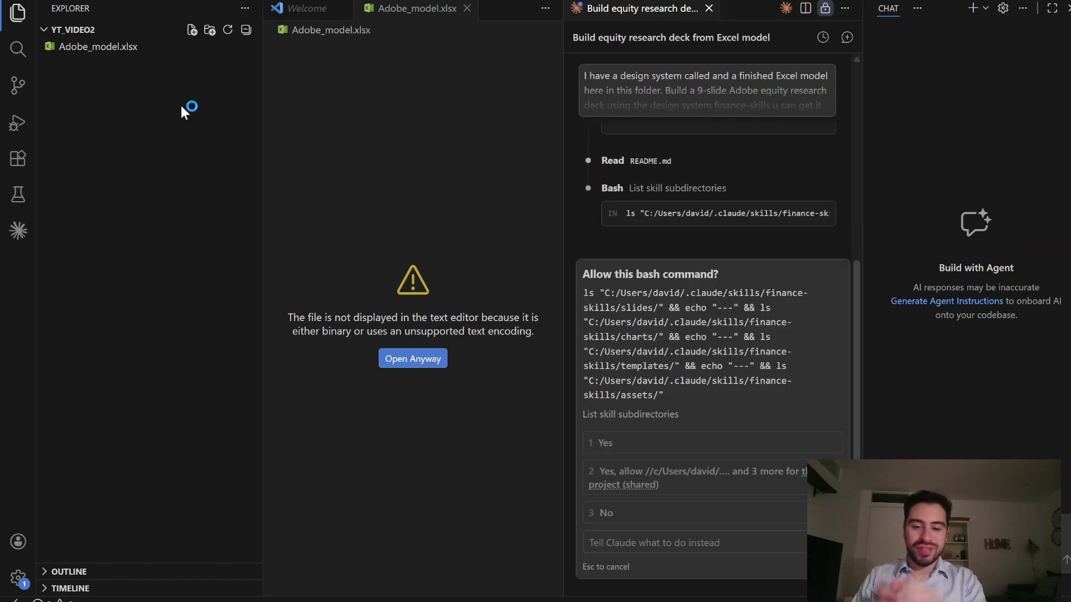
{"action": "key", "text": "Return"}
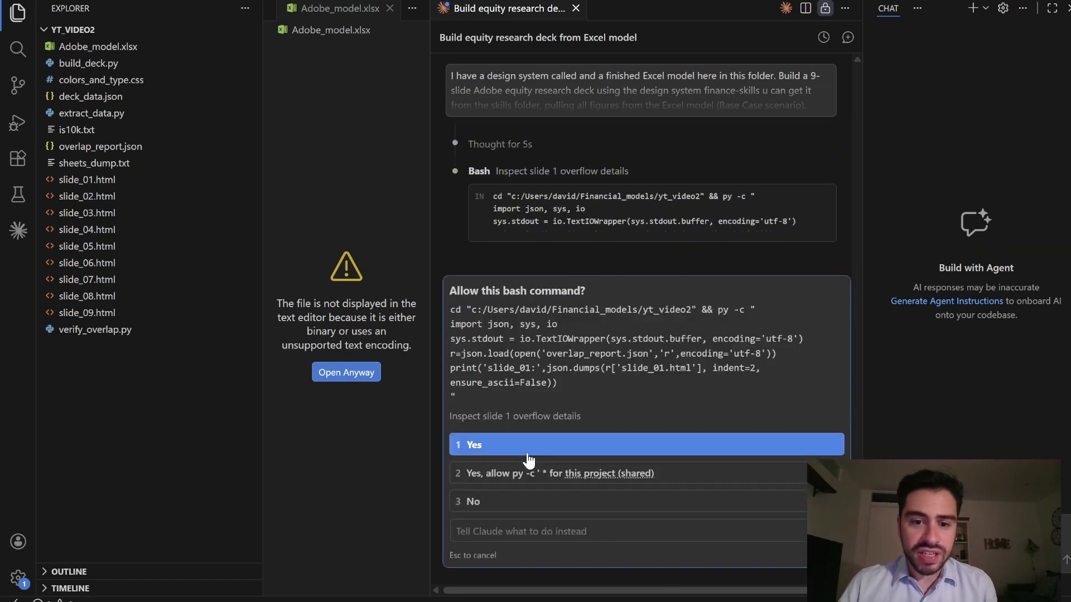
Allow Claude Code to inspect the slide 1 overflow details, then to rebuild the deck and re-verify the overlap
{"action": "left_click", "coordinate": [527, 449]}
{"action": "scroll", "coordinate": [560, 391], "scroll_direction": "up", "scroll_amount": 3}
{"action": "left_click_drag", "start_coordinate": [543, 393], "coordinate": [577, 393]}
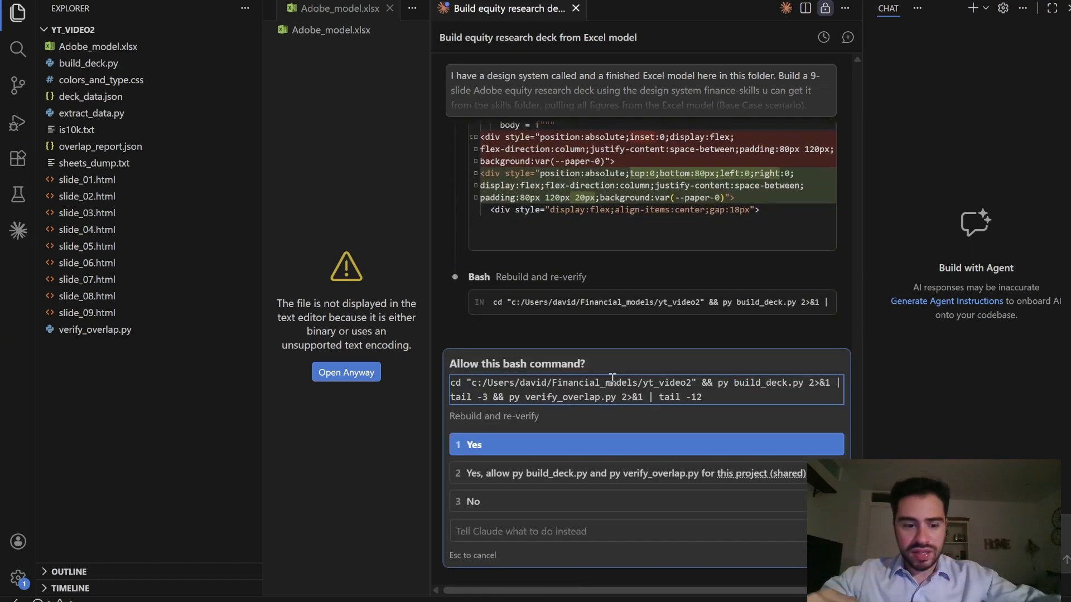
{"action": "key", "text": "Return"}
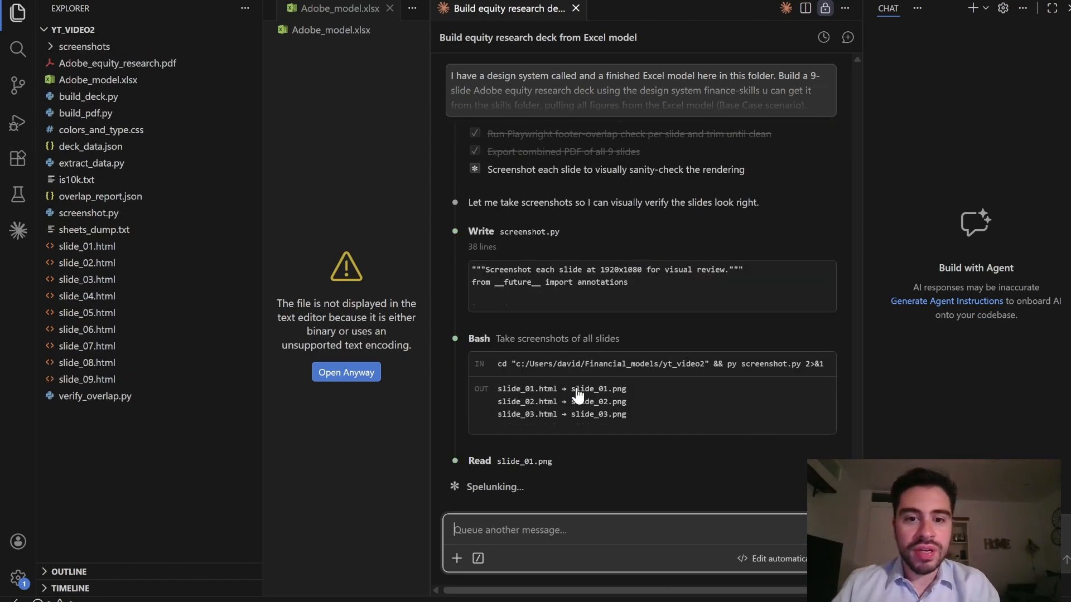
Check Claude Code's slide screenshot progress, and open Adobe_equity_research.pdf to view the cover and company overview slides
{"action": "scroll", "coordinate": [630, 298], "scroll_direction": "up", "scroll_amount": 3}
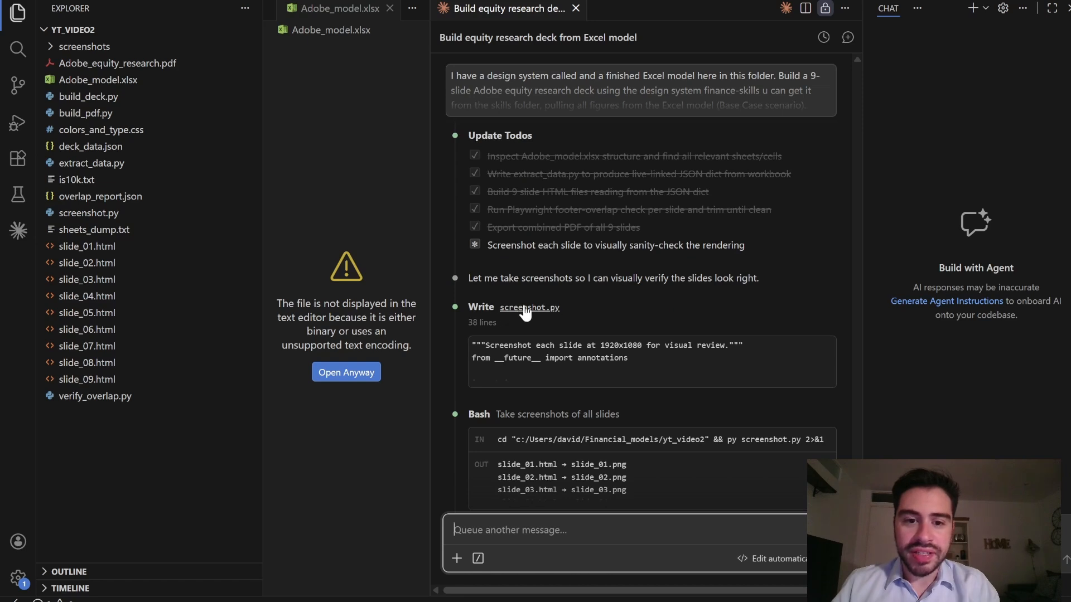
{"action": "scroll", "coordinate": [540, 370], "scroll_direction": "down", "scroll_amount": 5}
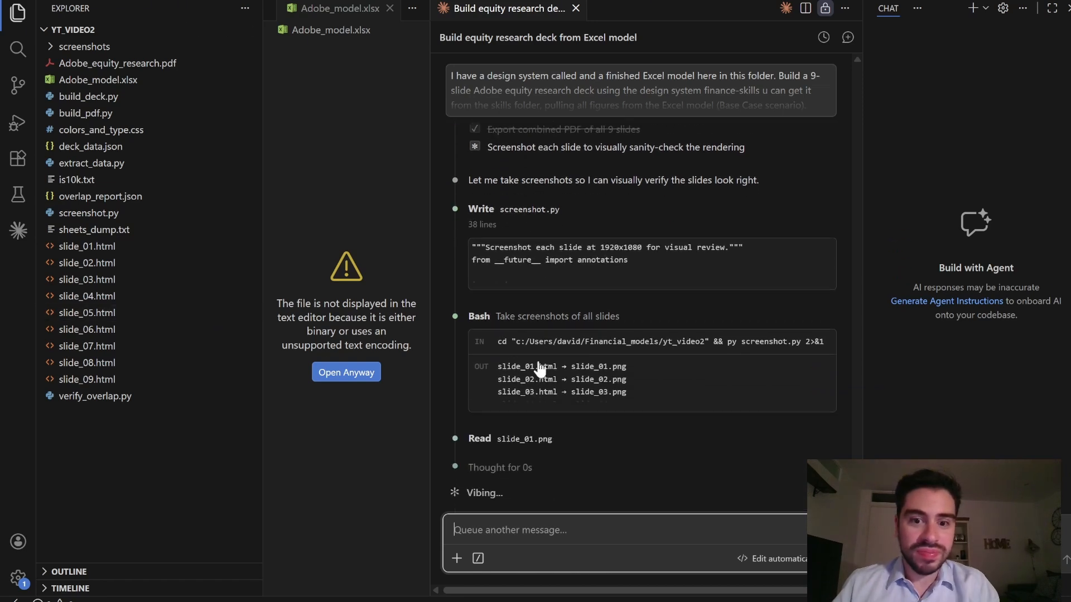
{"action": "left_click", "coordinate": [150, 63]}
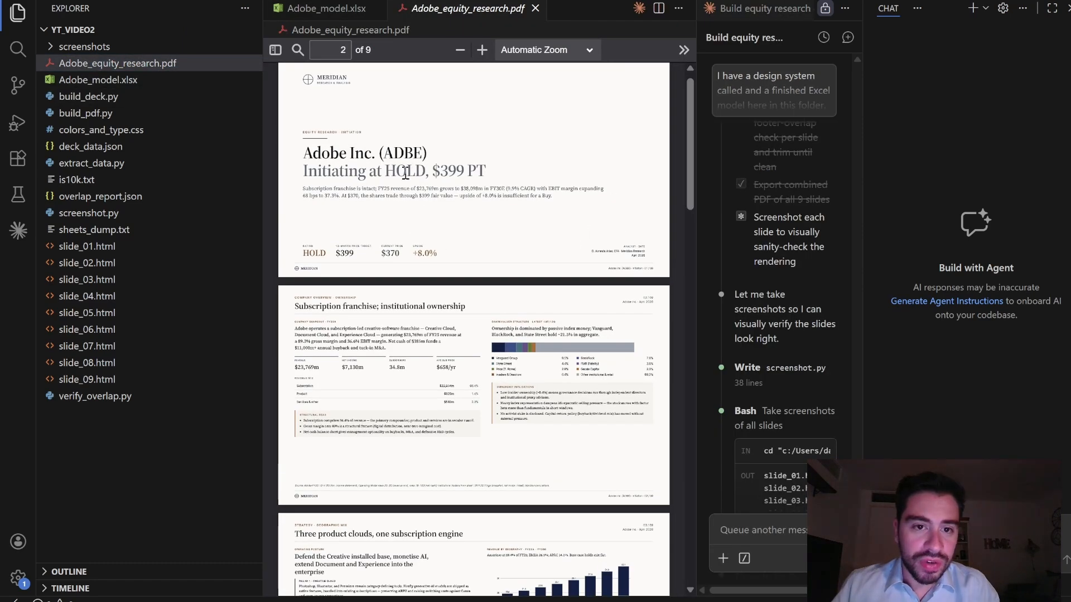
{"action": "scroll", "coordinate": [460, 254], "scroll_direction": "down", "scroll_amount": 3}
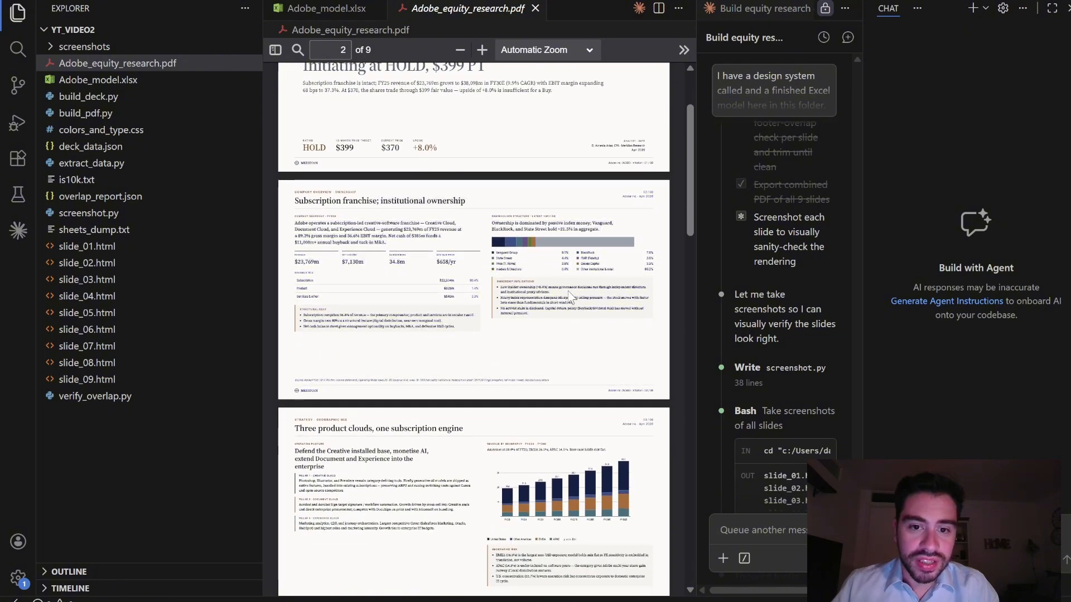
{"action": "scroll", "coordinate": [547, 288], "scroll_direction": "down", "scroll_amount": 4}
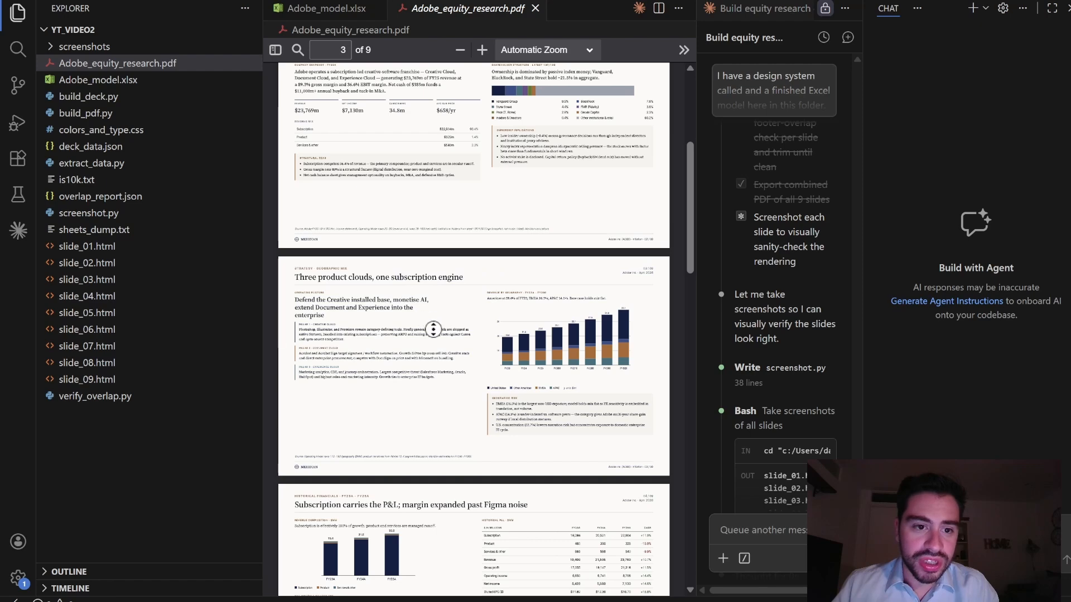
Examine the deck's product clouds slide and the historical financials slide with its charts and table
{"action": "triple_click", "coordinate": [295, 271]}
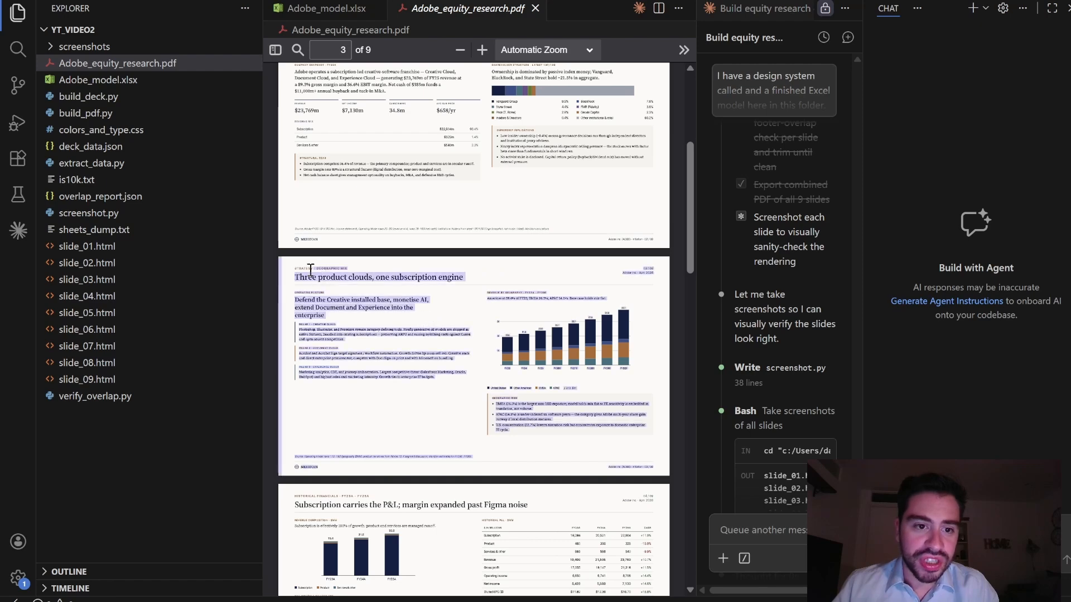
{"action": "left_click", "coordinate": [379, 304]}
{"action": "scroll", "coordinate": [321, 281], "scroll_direction": "down", "scroll_amount": 4}
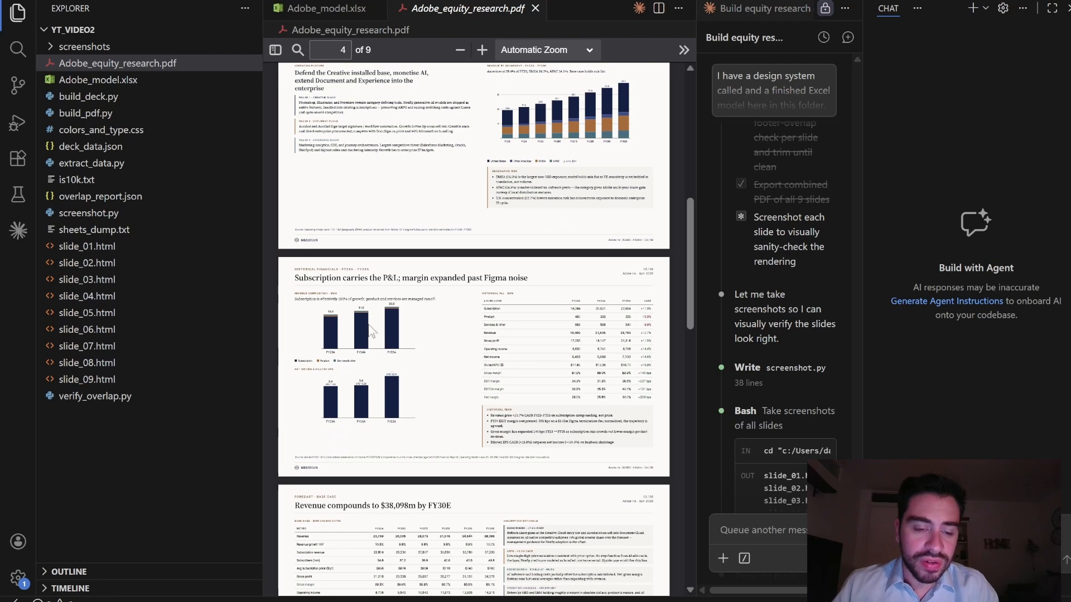
{"action": "scroll", "coordinate": [390, 354], "scroll_direction": "down", "scroll_amount": 1}
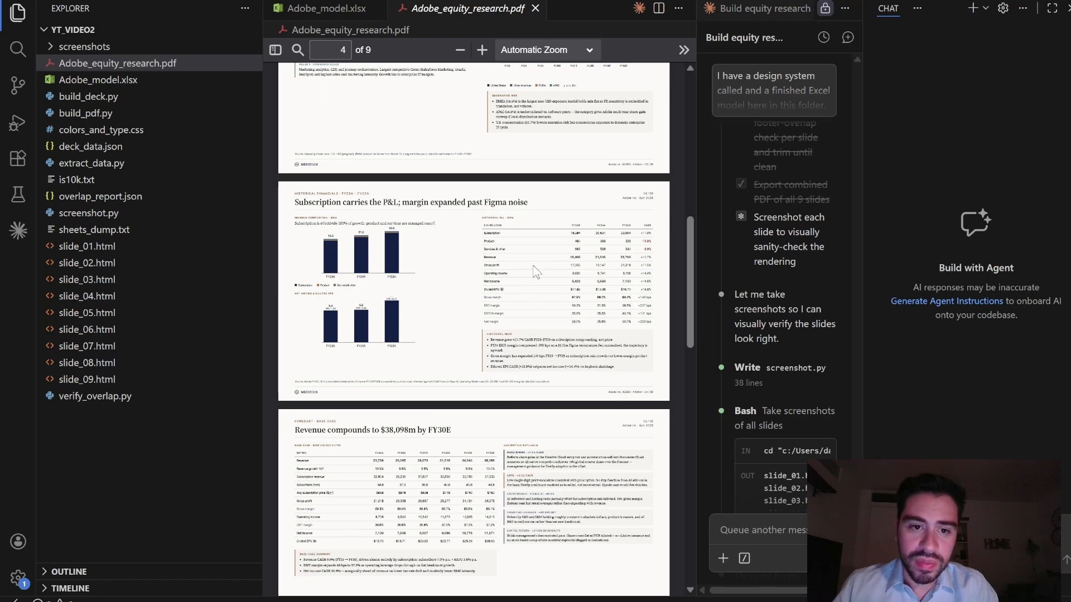
Enlarge the PDF view to 50% and examine the base-case forecast slide's table, assumption rationale and summary
{"action": "scroll", "coordinate": [401, 301], "scroll_direction": "down", "scroll_amount": 2}
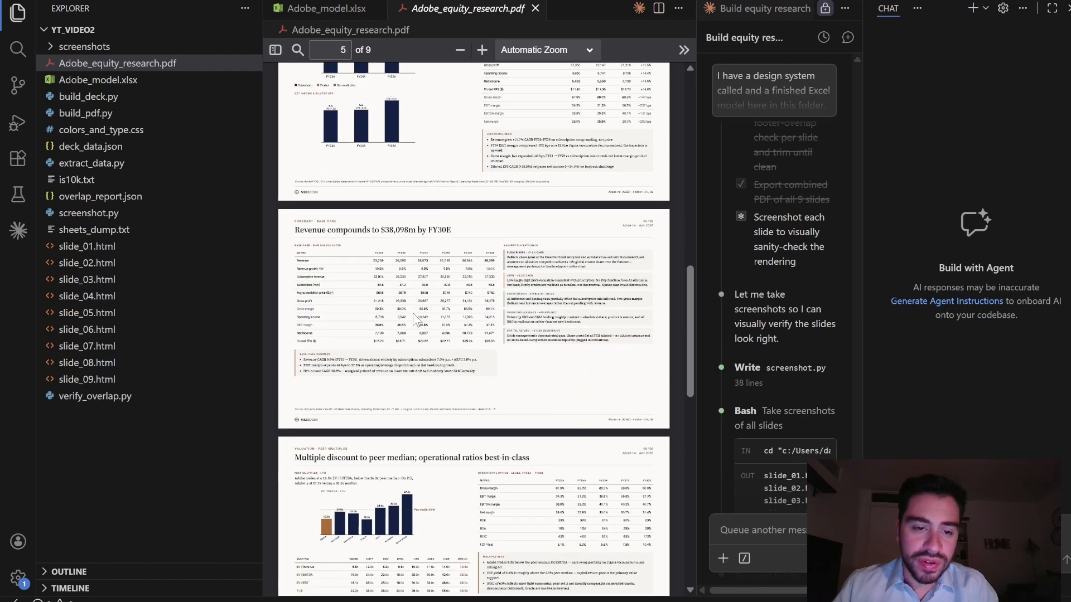
{"action": "left_click", "coordinate": [481, 51]}
{"action": "scroll", "coordinate": [420, 397], "scroll_direction": "down", "scroll_amount": 2}
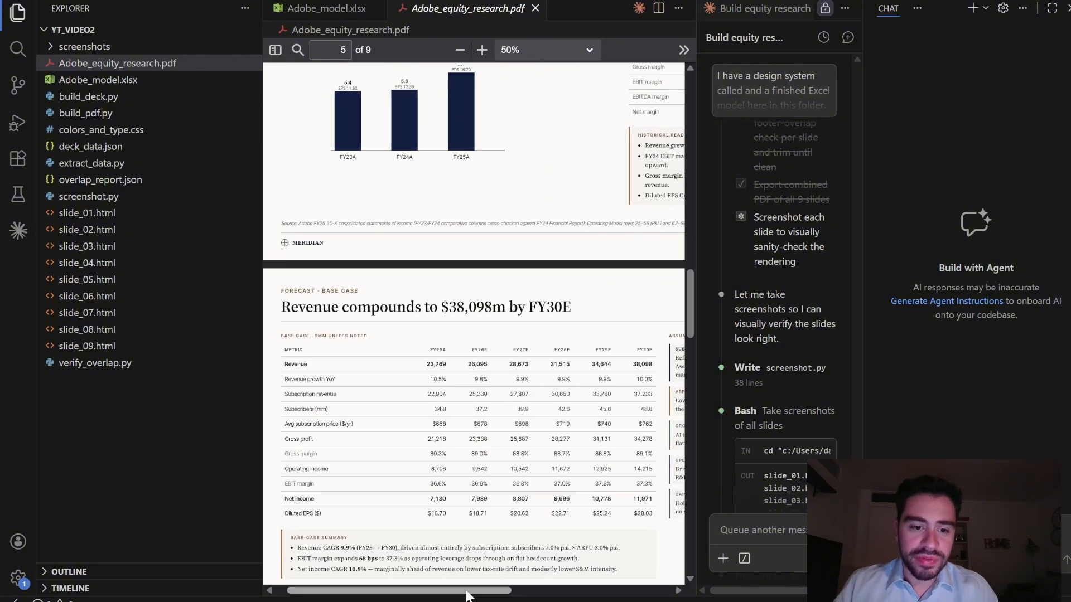
{"action": "left_click_drag", "start_coordinate": [467, 595], "coordinate": [625, 574]}
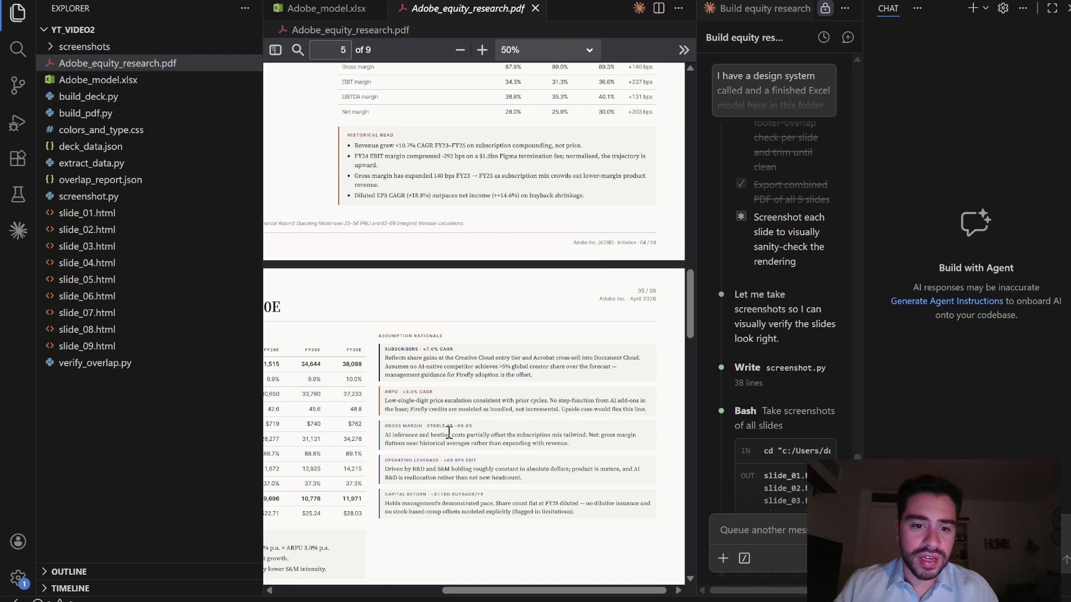
{"action": "left_click_drag", "start_coordinate": [494, 594], "coordinate": [323, 580]}
{"action": "scroll", "coordinate": [435, 530], "scroll_direction": "down", "scroll_amount": 2}
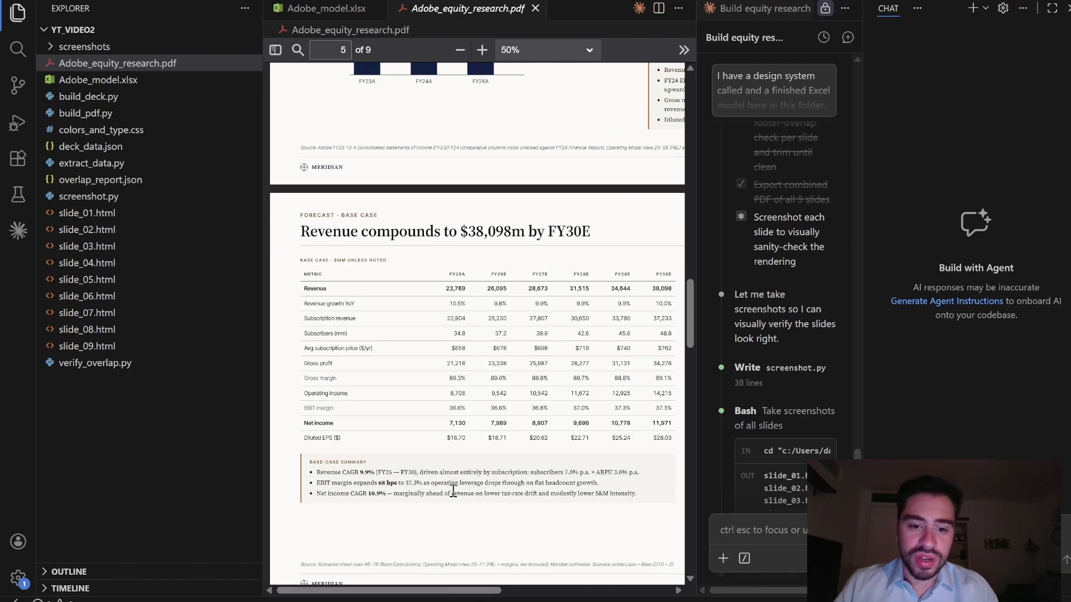
{"action": "scroll", "coordinate": [453, 491], "scroll_direction": "down", "scroll_amount": 2}
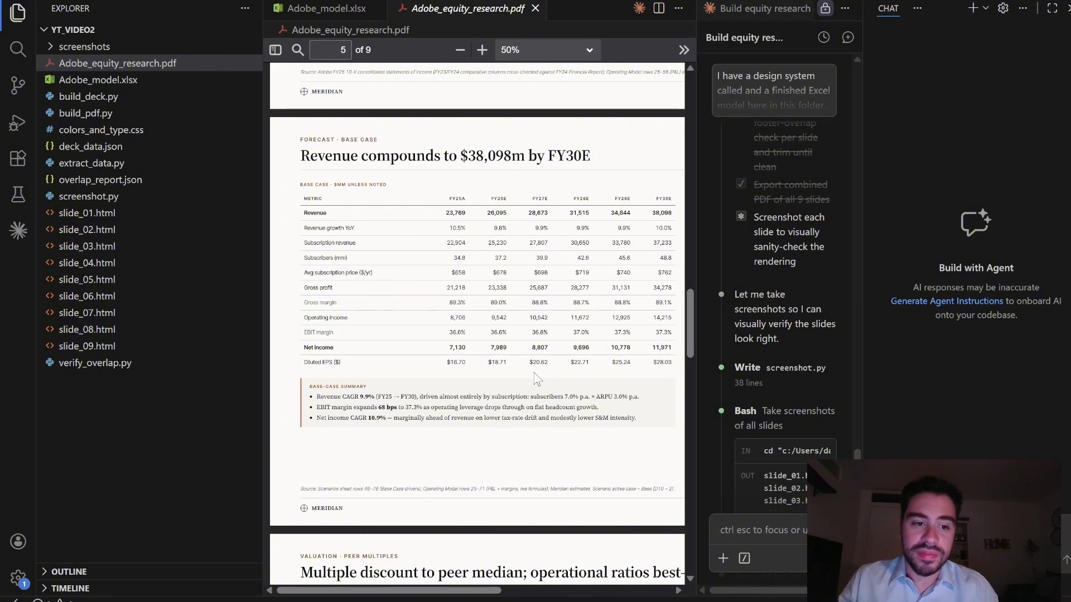
Examine the valuation slide's EV/EBITDA peer chart and its table of peer multiples
{"action": "scroll", "coordinate": [491, 479], "scroll_direction": "down", "scroll_amount": 8}
{"action": "scroll", "coordinate": [443, 588], "scroll_direction": "right", "scroll_amount": 1}
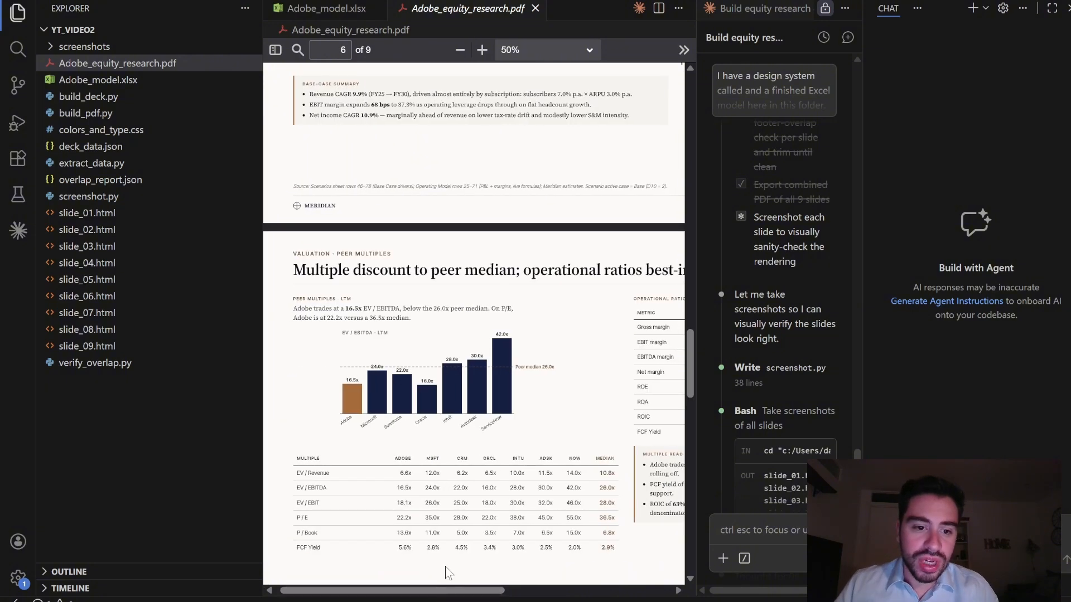
{"action": "mouse_move", "coordinate": [423, 590]}
{"action": "left_mouse_down"}
{"action": "mouse_move", "coordinate": [574, 593]}
{"action": "mouse_move", "coordinate": [401, 585]}
{"action": "mouse_move", "coordinate": [566, 577]}
{"action": "mouse_move", "coordinate": [426, 575]}
{"action": "left_mouse_up"}
{"action": "scroll", "coordinate": [357, 272], "scroll_direction": "down", "scroll_amount": 2}
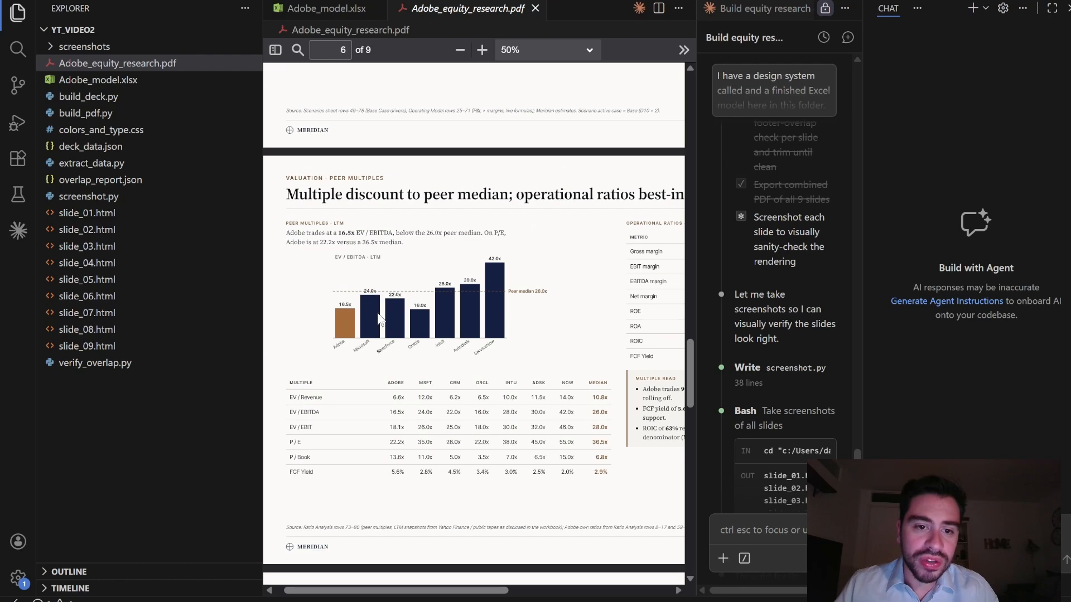
Examine the cost of capital slide's WACC build-up table and beta regression chart
{"action": "scroll", "coordinate": [542, 352], "scroll_direction": "down", "scroll_amount": 5}
{"action": "scroll", "coordinate": [542, 351], "scroll_direction": "down", "scroll_amount": 2}
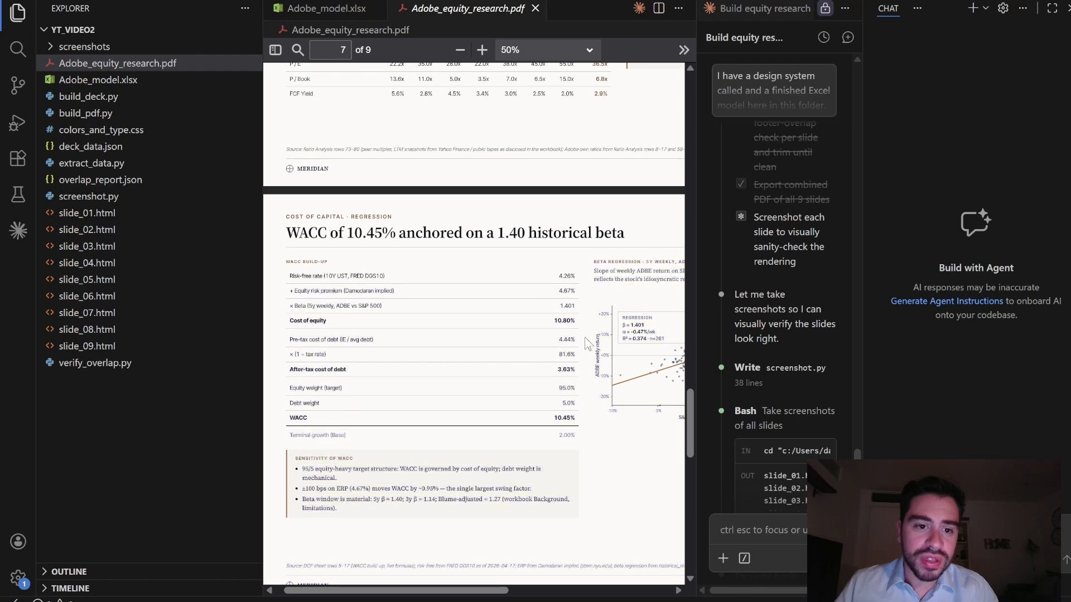
{"action": "left_click_drag", "start_coordinate": [454, 589], "coordinate": [560, 592]}
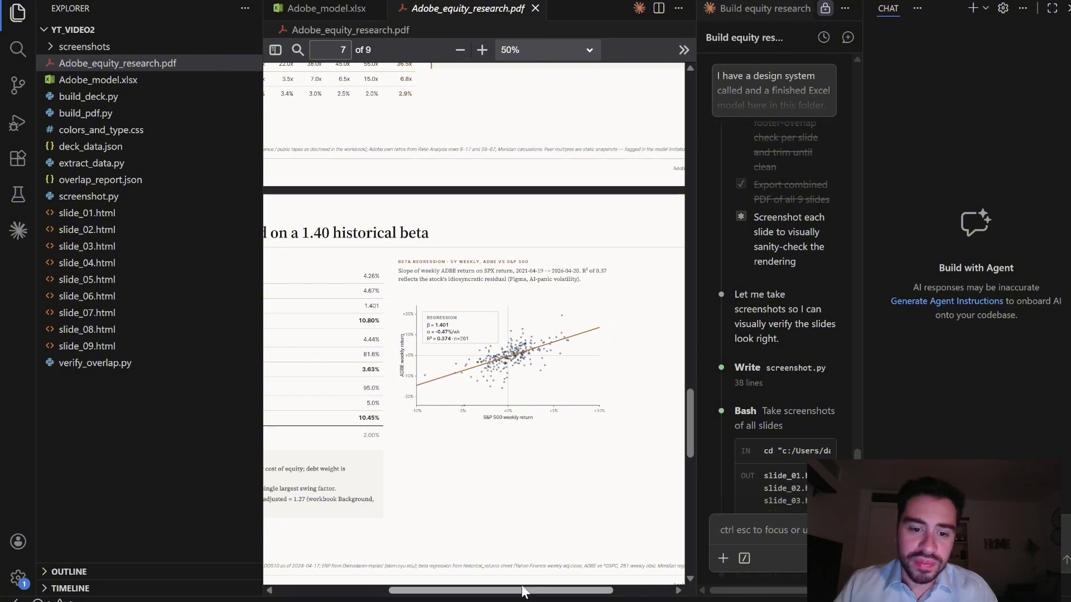
Examine the DCF slide's implied share price sensitivity table and the sensitivity notes below it
{"action": "left_click_drag", "start_coordinate": [522, 591], "coordinate": [584, 575]}
{"action": "scroll", "coordinate": [435, 504], "scroll_direction": "down", "scroll_amount": 7}
{"action": "scroll", "coordinate": [435, 504], "scroll_direction": "up", "scroll_amount": 1}
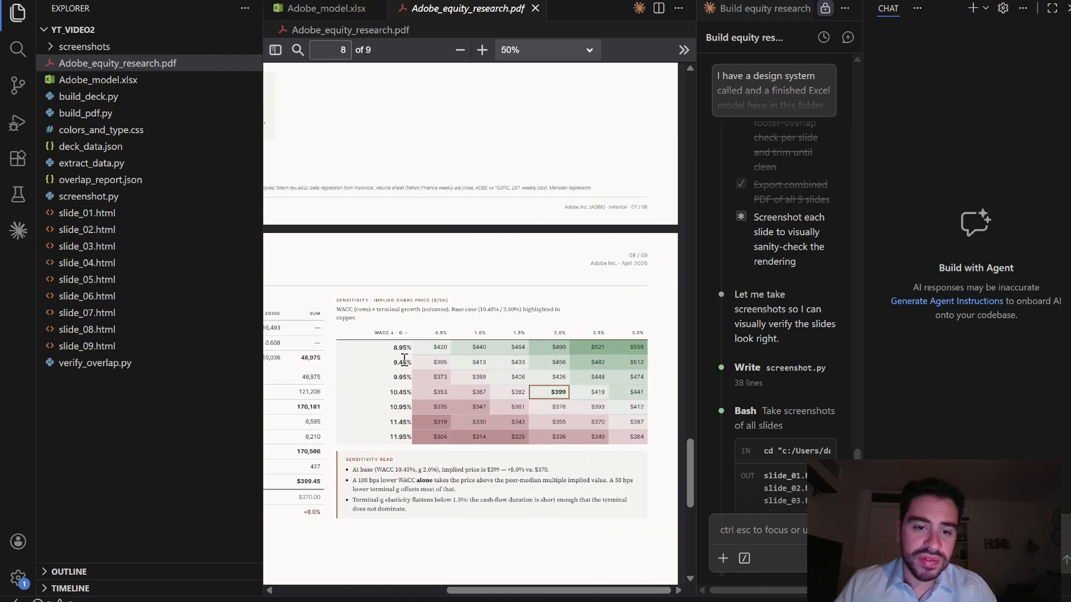
{"action": "scroll", "coordinate": [484, 412], "scroll_direction": "down", "scroll_amount": 1}
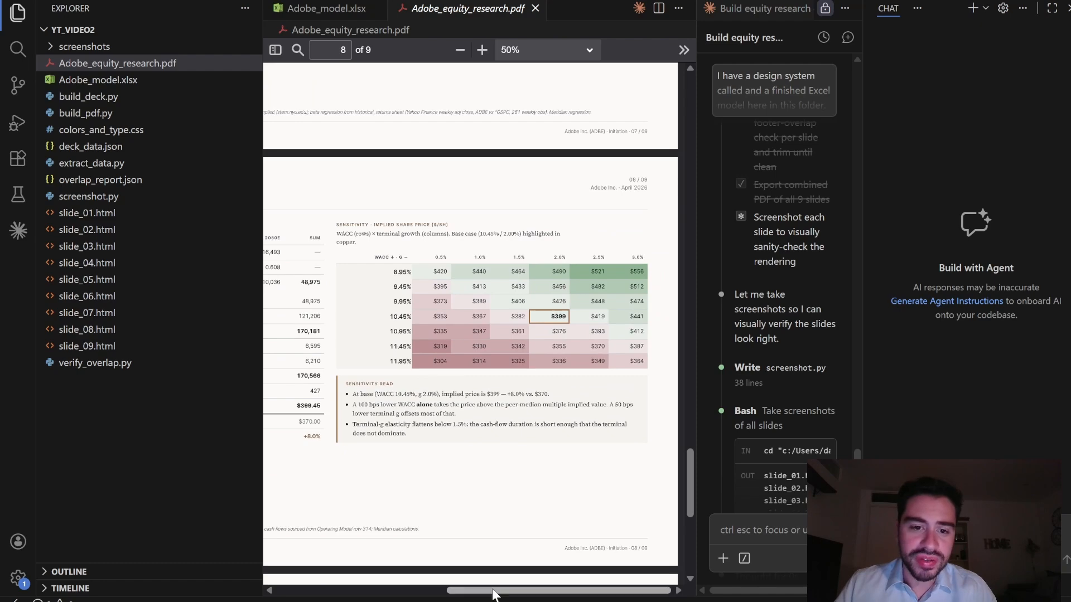
Examine the final slide's football field chart across its full width, along with the recommendation and rationale
{"action": "mouse_move", "coordinate": [420, 592]}
{"action": "left_mouse_down"}
{"action": "mouse_move", "coordinate": [450, 591]}
{"action": "mouse_move", "coordinate": [401, 585]}
{"action": "left_mouse_up"}
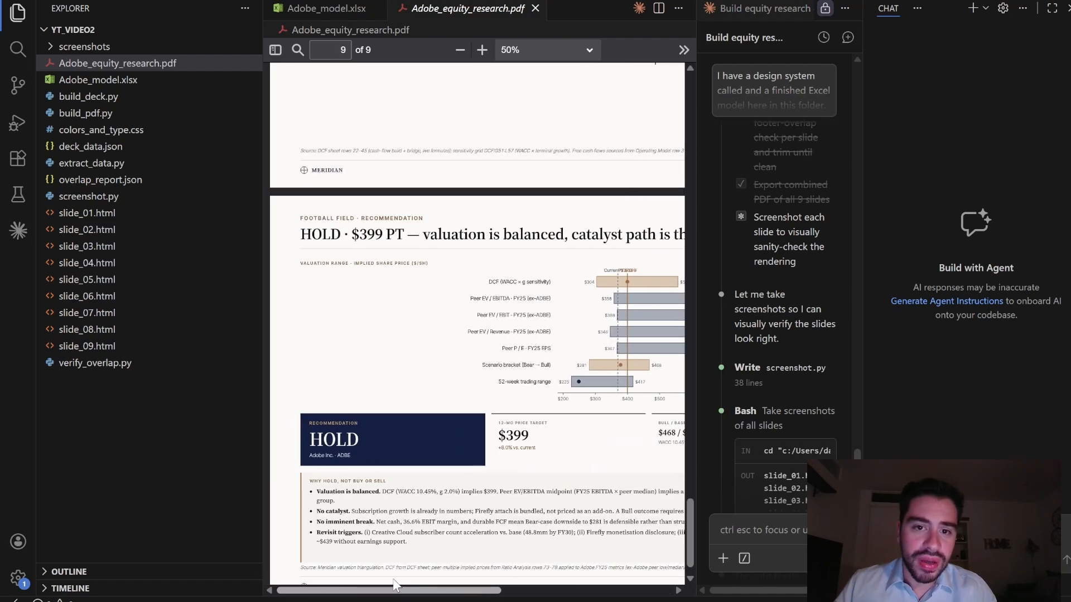
{"action": "scroll", "coordinate": [476, 442], "scroll_direction": "right", "scroll_amount": 8}
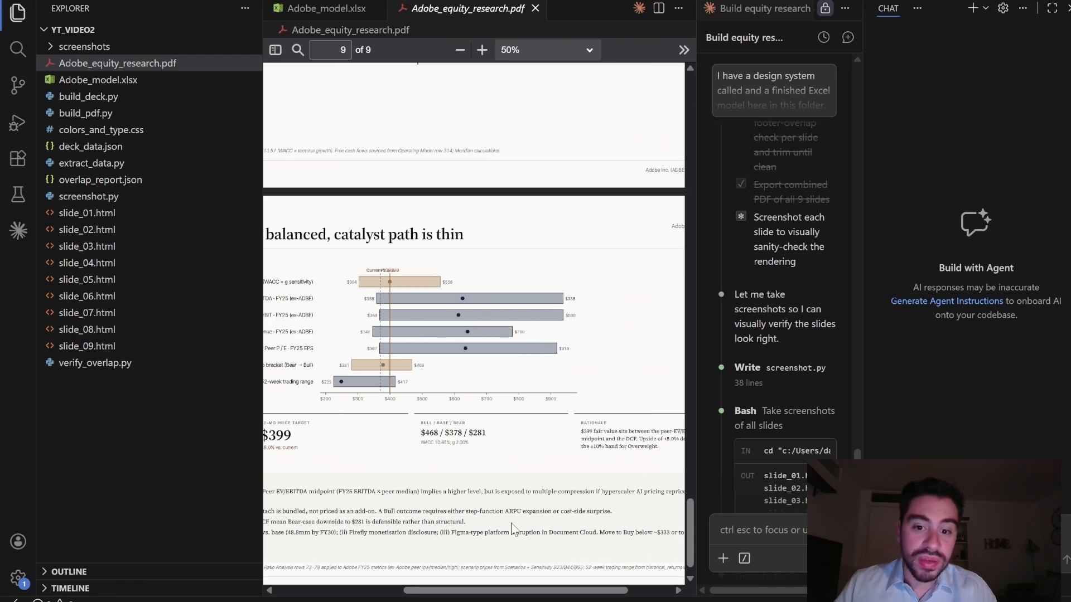
{"action": "left_click_drag", "start_coordinate": [513, 588], "coordinate": [387, 590]}
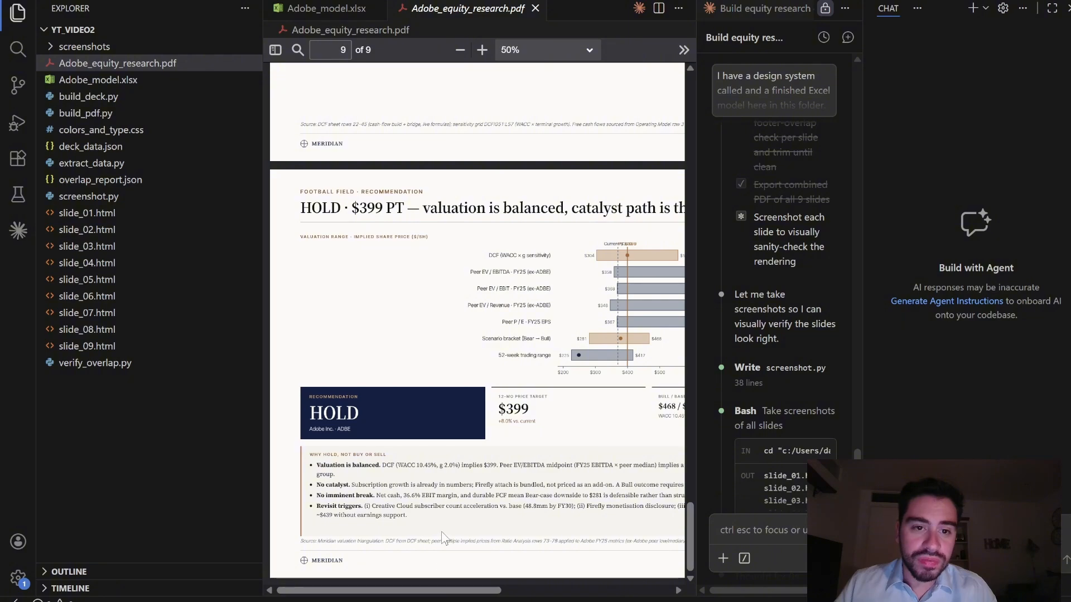
Look back through the deck from the recommendation slide to the company overview slide
{"action": "scroll", "coordinate": [420, 451], "scroll_direction": "up", "scroll_amount": 2}
{"action": "scroll", "coordinate": [472, 429], "scroll_direction": "up", "scroll_amount": 12}
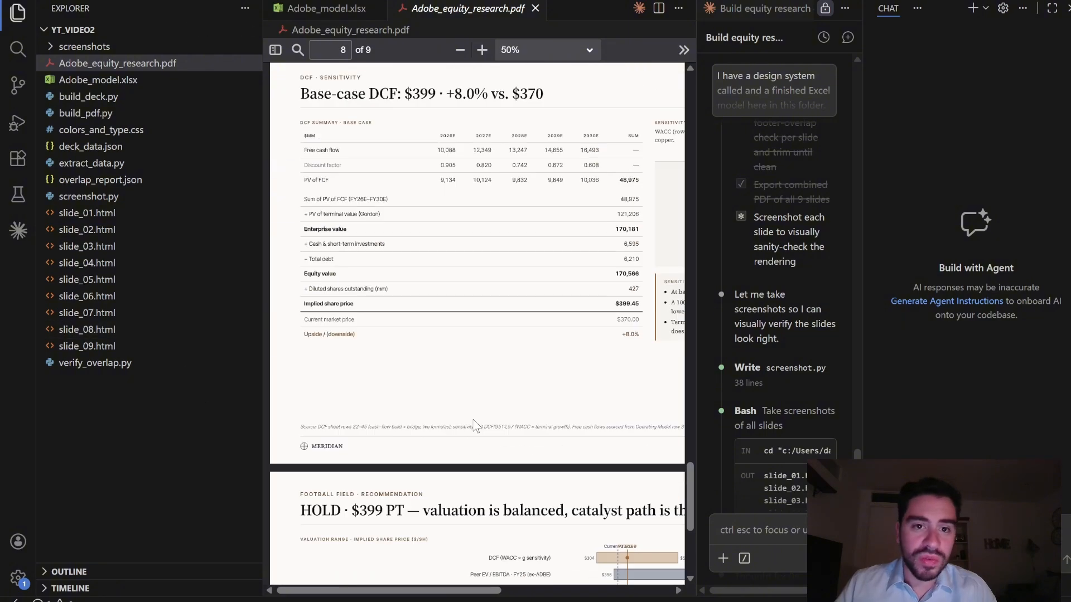
{"action": "scroll", "coordinate": [472, 430], "scroll_direction": "up", "scroll_amount": 10}
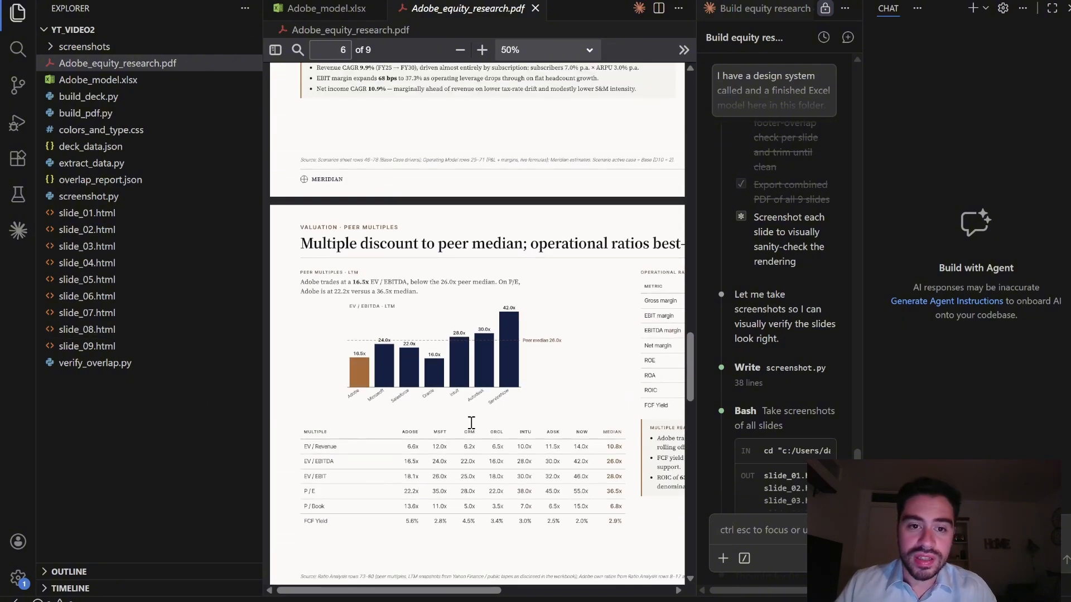
{"action": "scroll", "coordinate": [471, 424], "scroll_direction": "up", "scroll_amount": 10}
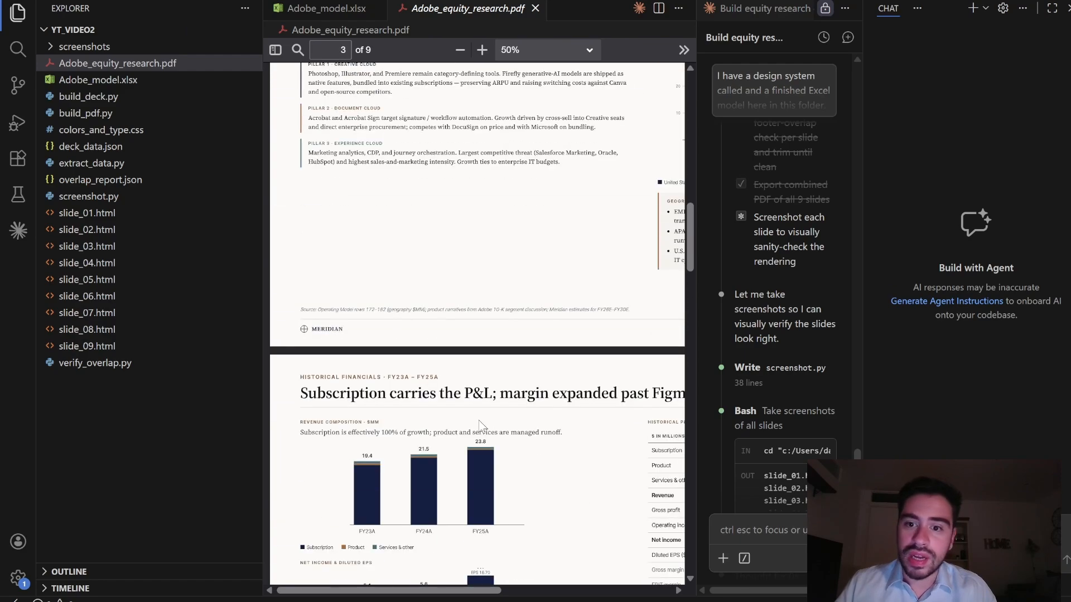
{"action": "scroll", "coordinate": [547, 417], "scroll_direction": "up", "scroll_amount": 10}
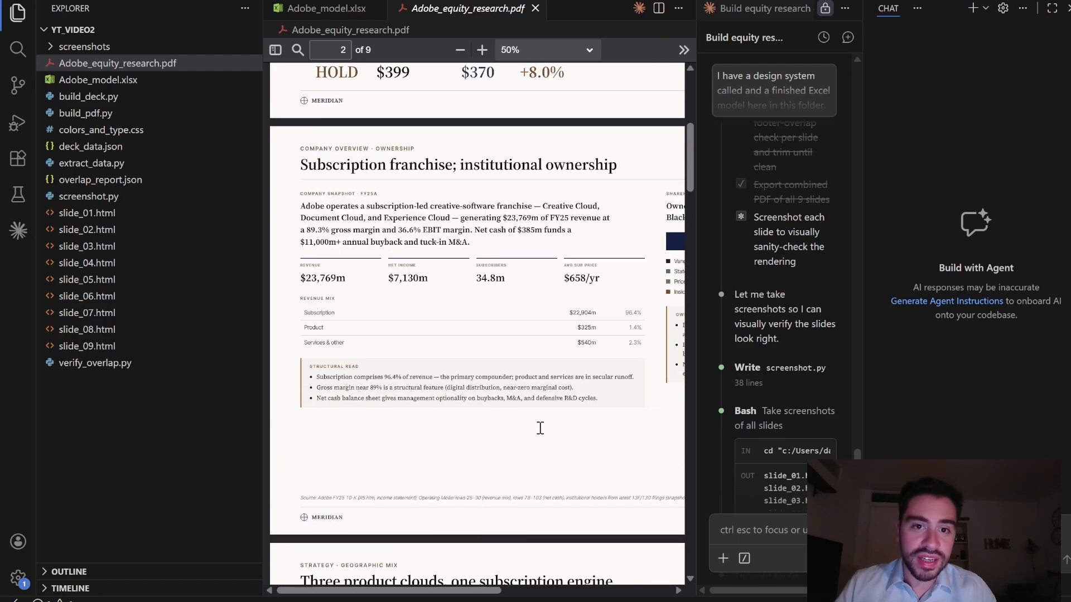
Review the slides again from the company overview to the football field, checking layout and footer spacing
{"action": "scroll", "coordinate": [485, 329], "scroll_direction": "down", "scroll_amount": 4}
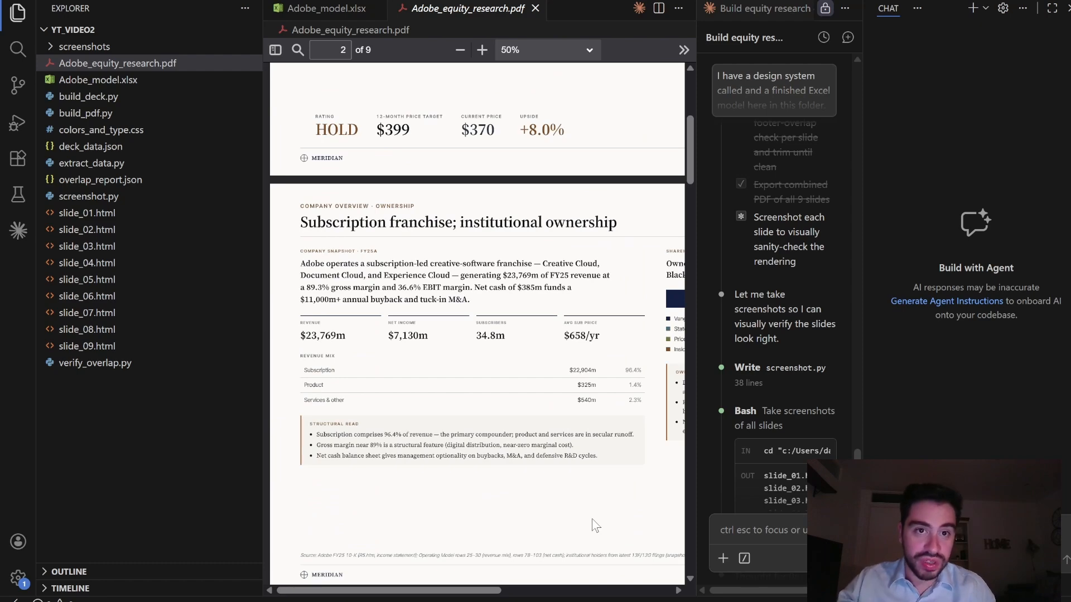
{"action": "scroll", "coordinate": [579, 514], "scroll_direction": "down", "scroll_amount": 10}
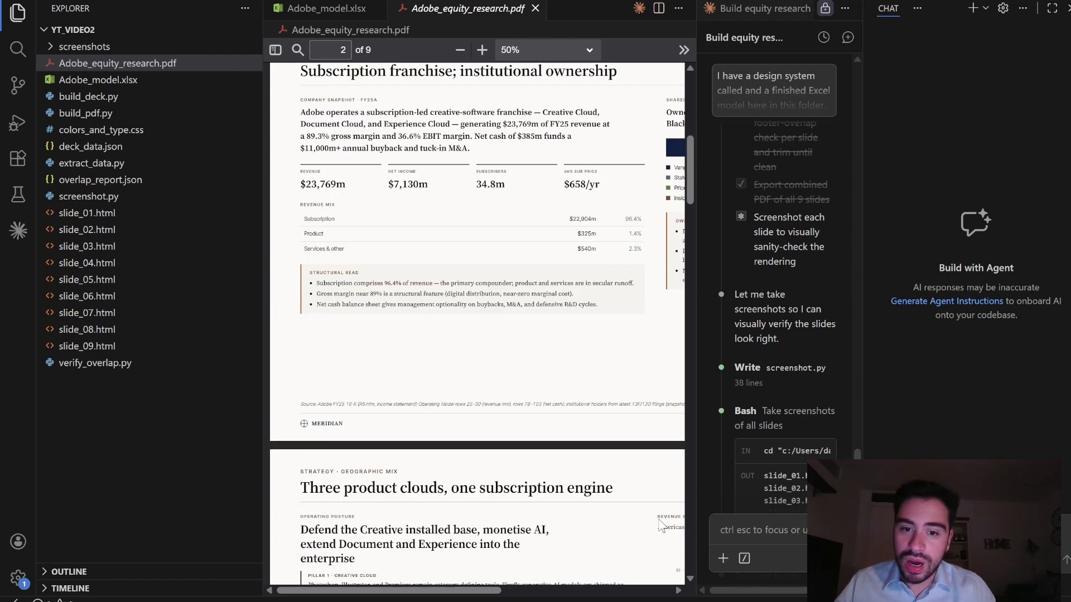
{"action": "scroll", "coordinate": [418, 373], "scroll_direction": "down", "scroll_amount": 15}
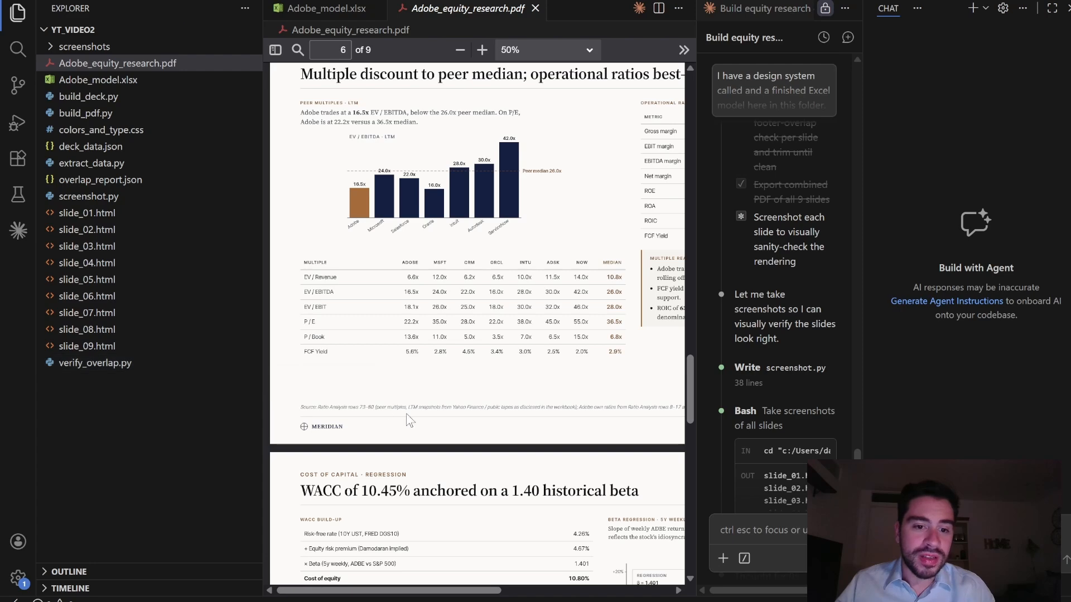
{"action": "scroll", "coordinate": [441, 416], "scroll_direction": "down", "scroll_amount": 1}
{"action": "scroll", "coordinate": [441, 416], "scroll_direction": "down", "scroll_amount": 15}
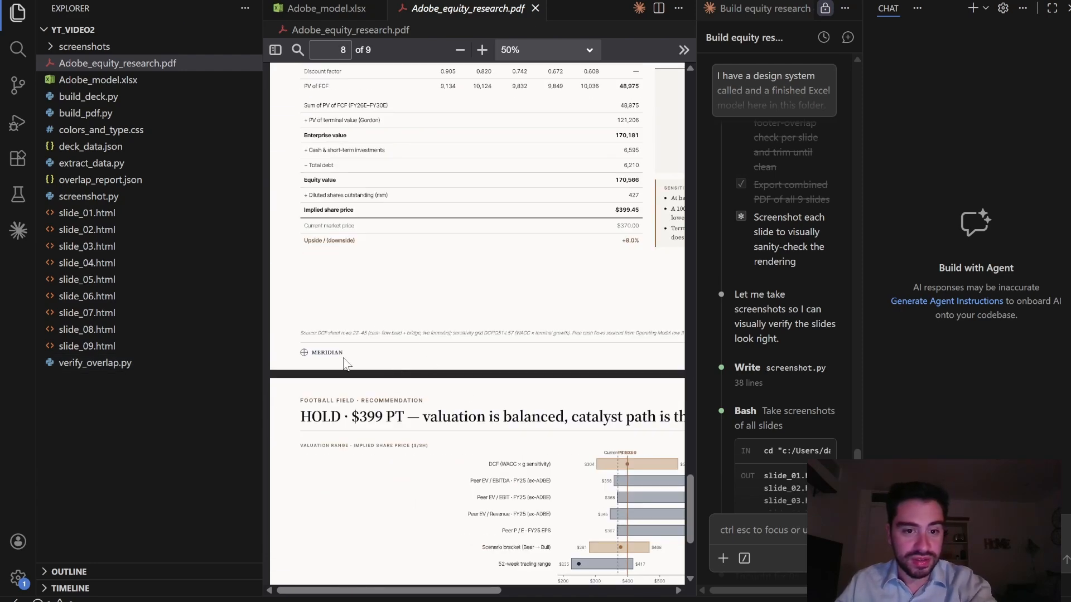
{"action": "scroll", "coordinate": [488, 418], "scroll_direction": "down", "scroll_amount": 5}
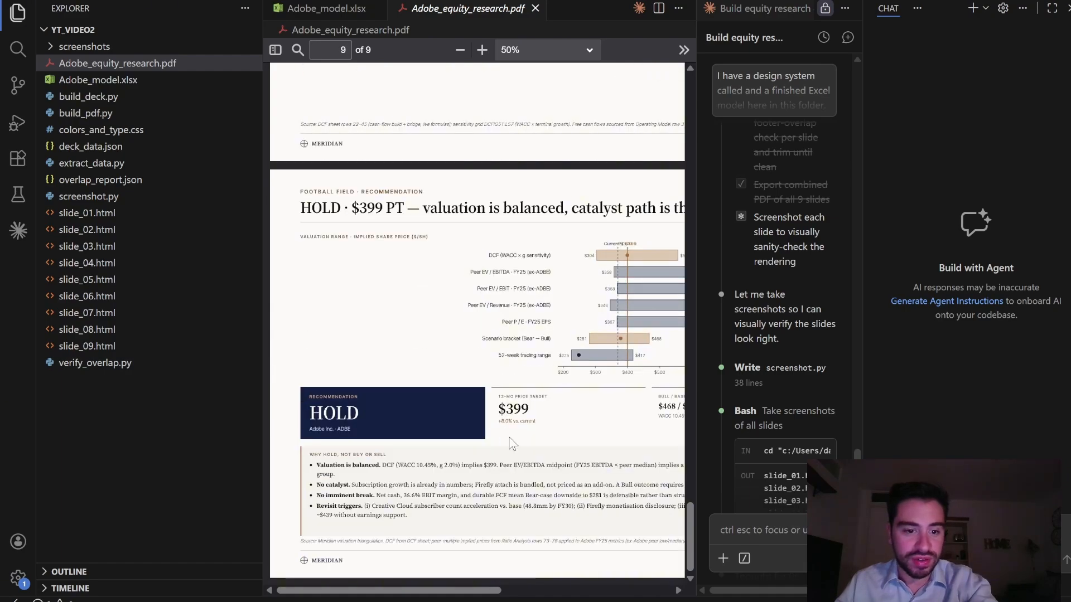
Return to the cover slide and skim the deck through to the base-case DCF slide
{"action": "scroll", "coordinate": [515, 520], "scroll_direction": "up", "scroll_amount": 20}
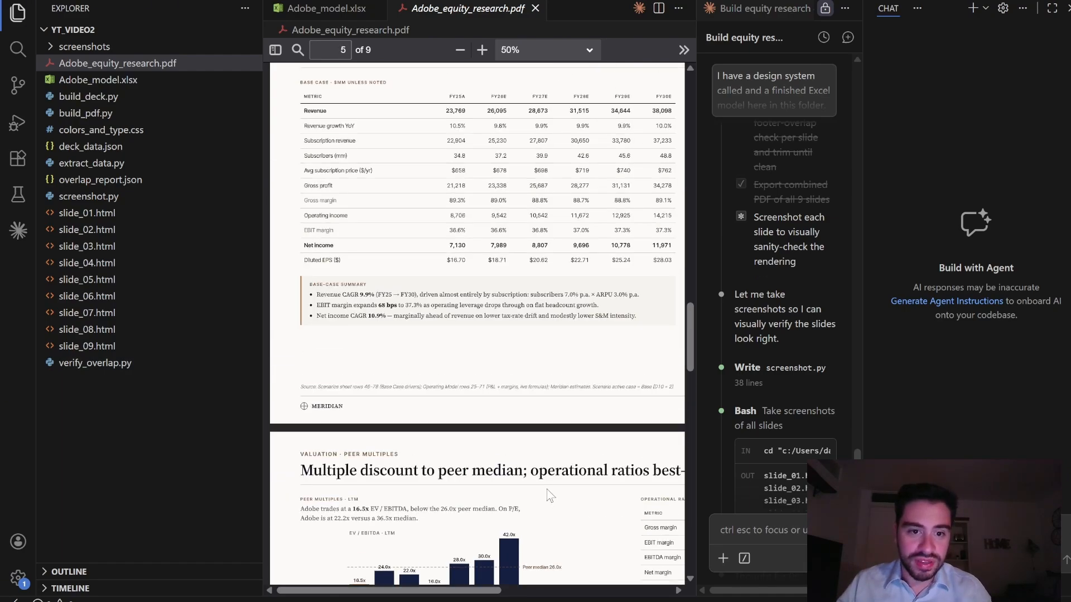
{"action": "scroll", "coordinate": [547, 488], "scroll_direction": "up", "scroll_amount": 11}
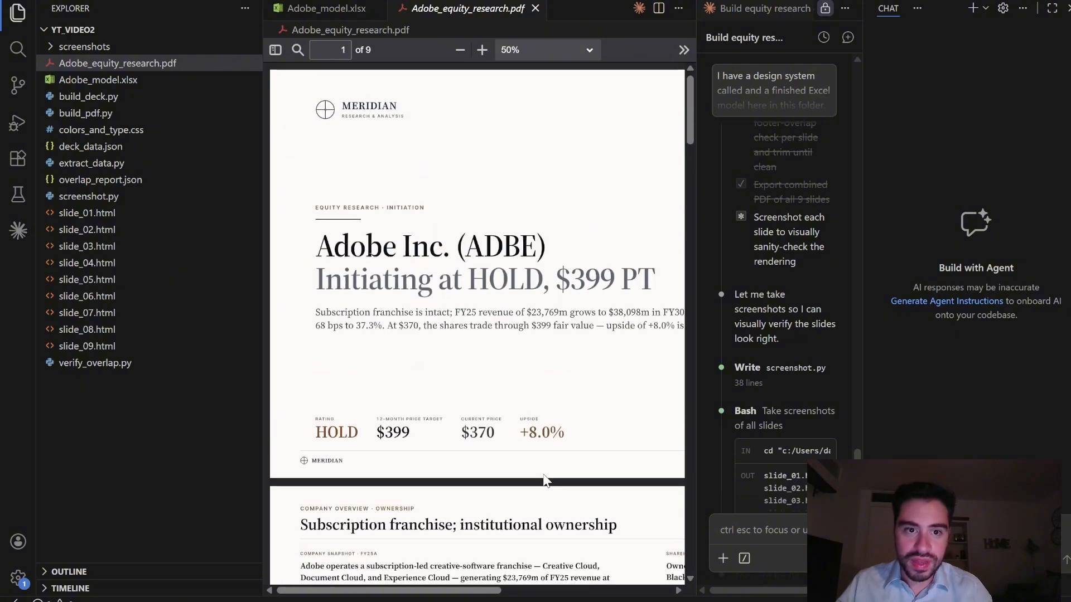
{"action": "scroll", "coordinate": [547, 478], "scroll_direction": "down", "scroll_amount": 10}
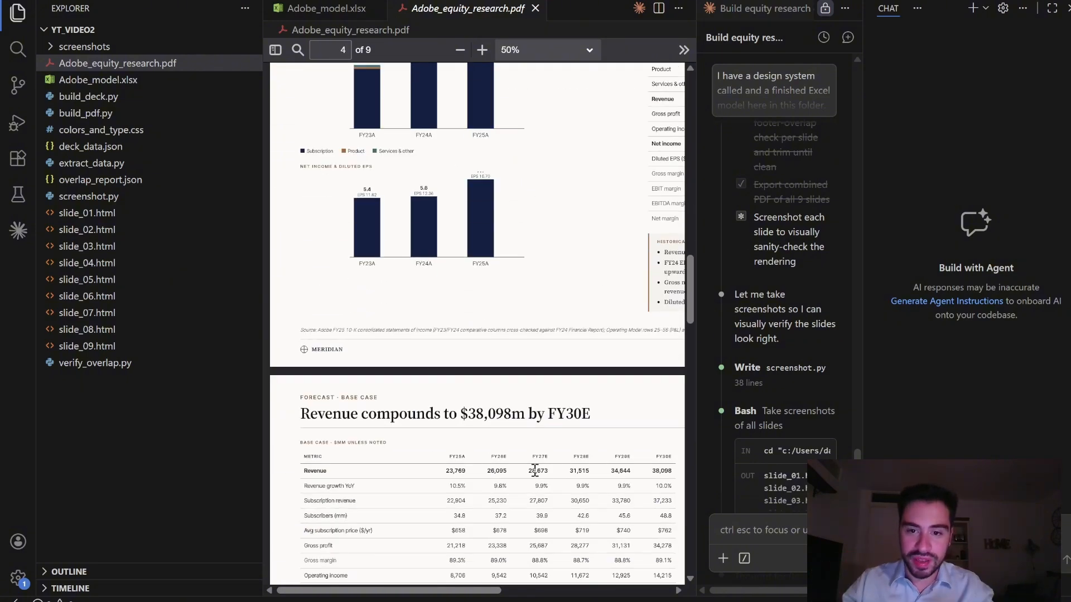
{"action": "scroll", "coordinate": [553, 412], "scroll_direction": "down", "scroll_amount": 18}
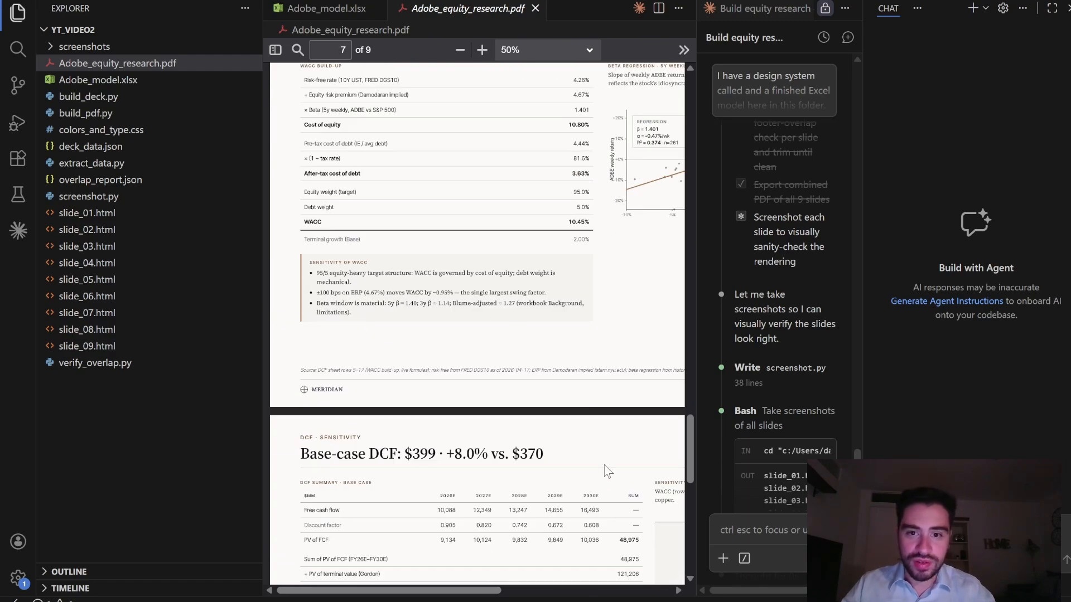
Open the test_excel2 folder from Financial_models as the workspace
{"action": "scroll", "coordinate": [564, 416], "scroll_direction": "down", "scroll_amount": 5}
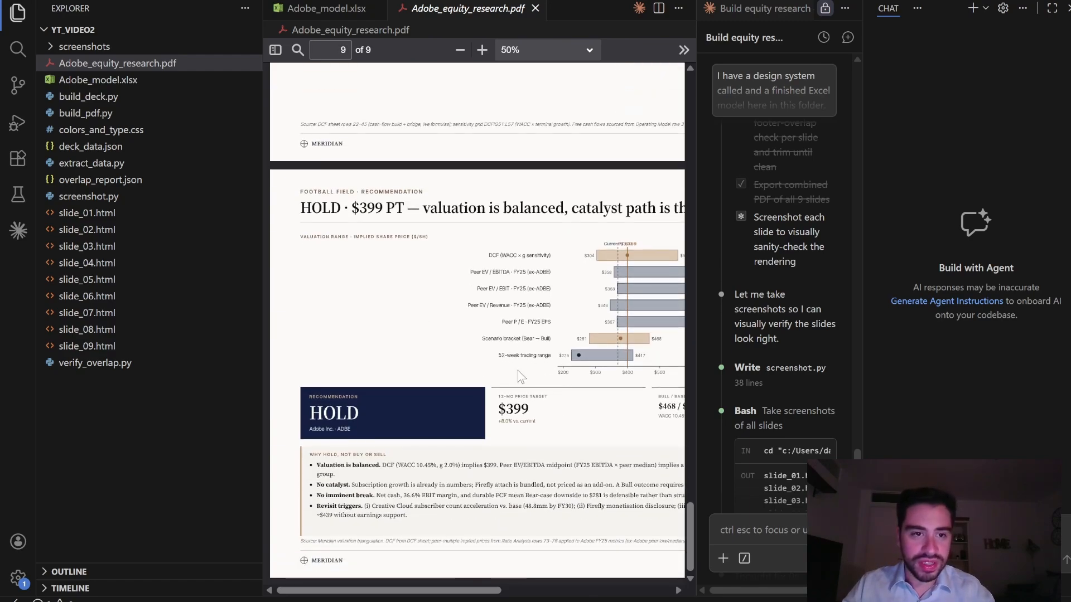
{"action": "left_click", "coordinate": [37, 0]}
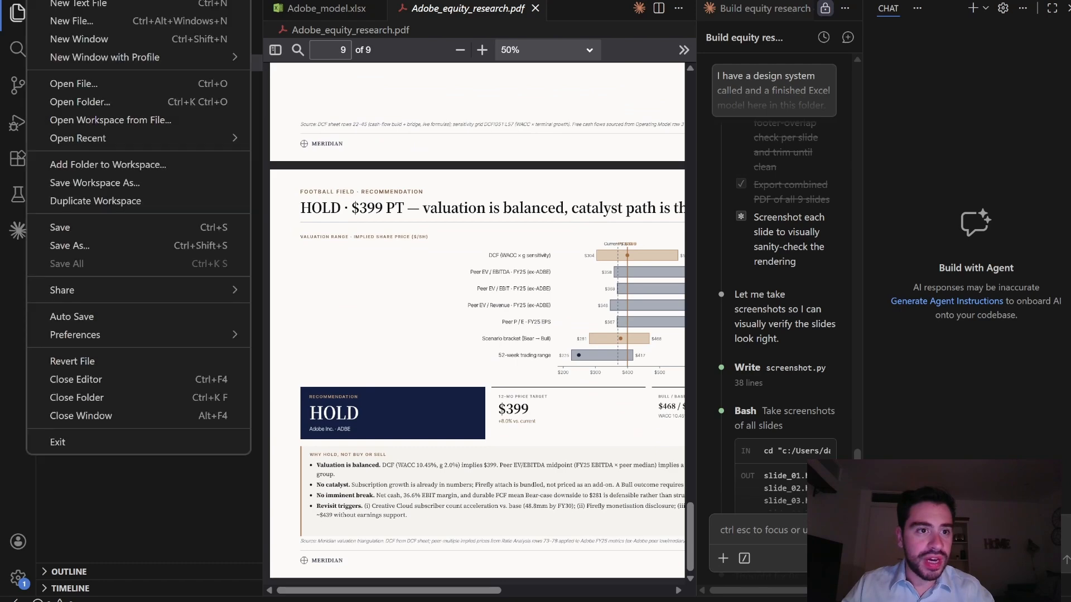
{"action": "left_click", "coordinate": [170, 102]}
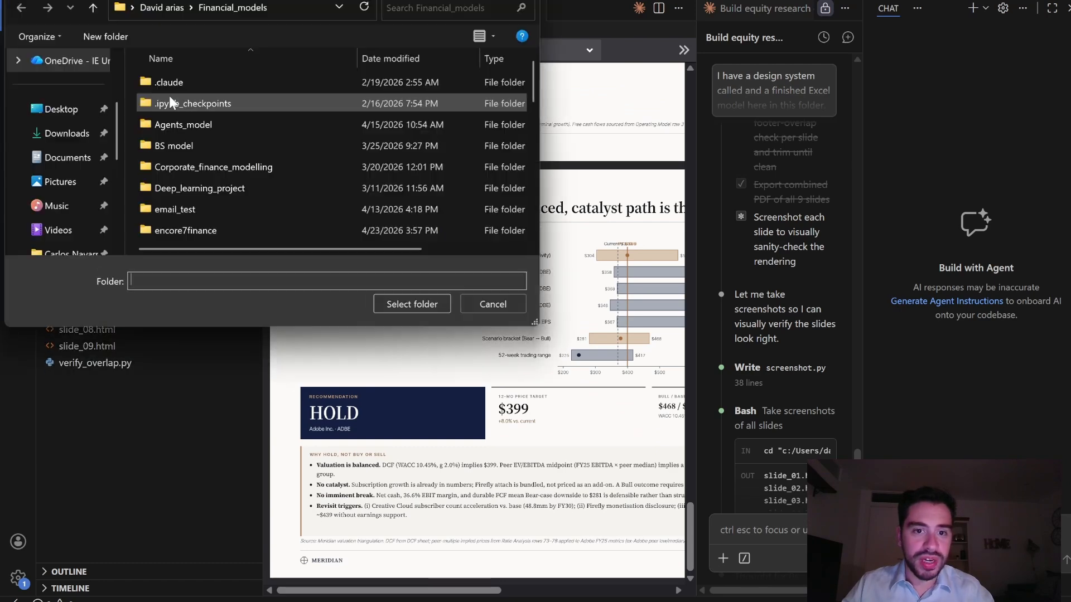
{"action": "scroll", "coordinate": [267, 167], "scroll_direction": "down", "scroll_amount": 6}
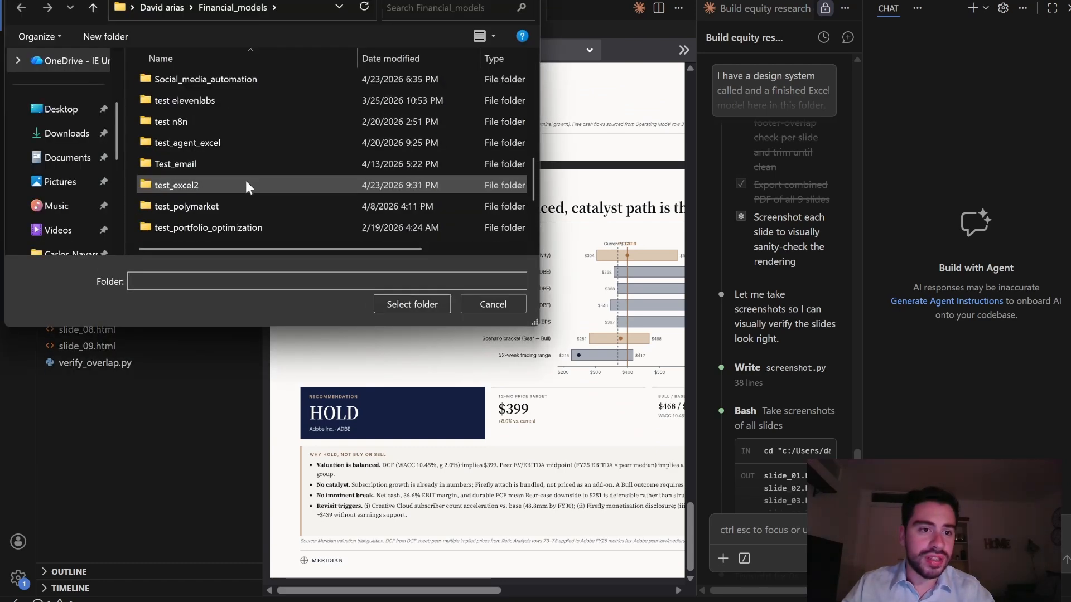
{"action": "double_click", "coordinate": [246, 179]}
{"action": "left_click", "coordinate": [412, 303]}
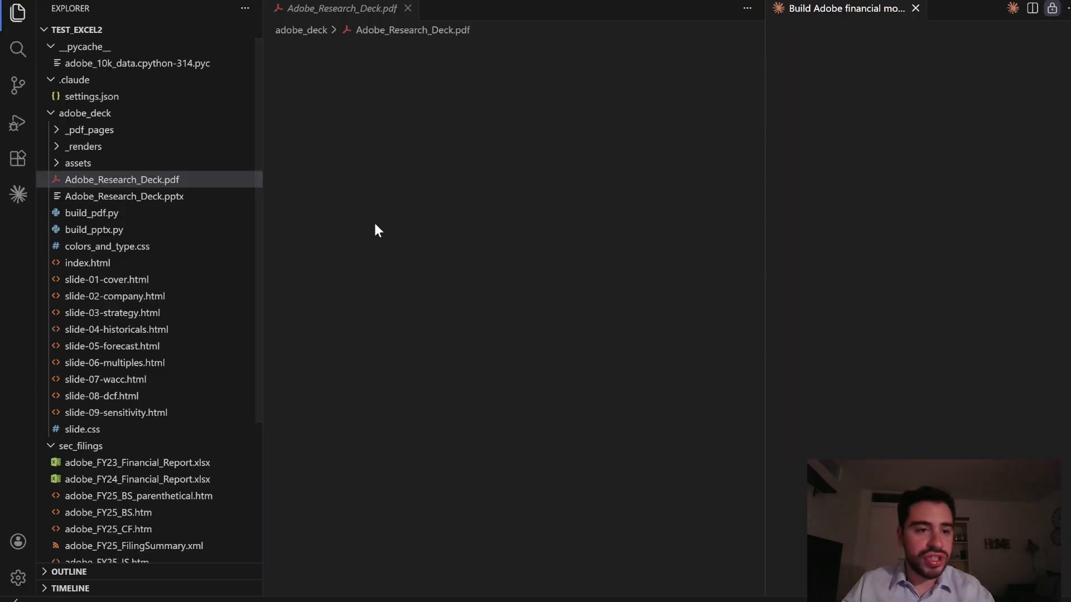
Skim Adobe_Research_Deck.pdf, then look through its cover, company overview and strategy slides
{"action": "scroll", "coordinate": [658, 271], "scroll_direction": "down", "scroll_amount": 15}
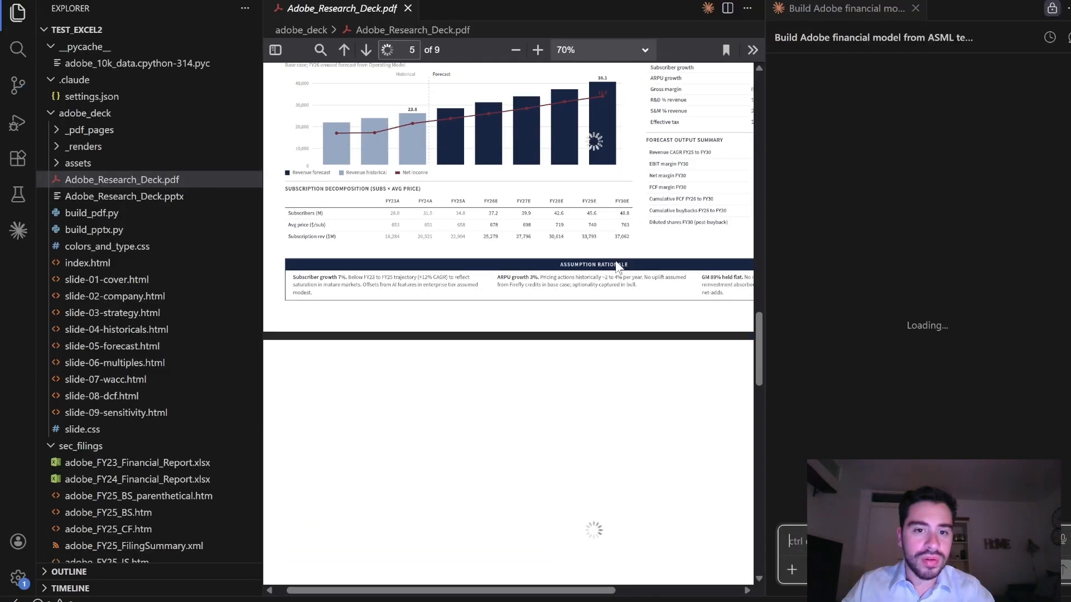
{"action": "scroll", "coordinate": [658, 271], "scroll_direction": "up", "scroll_amount": 8}
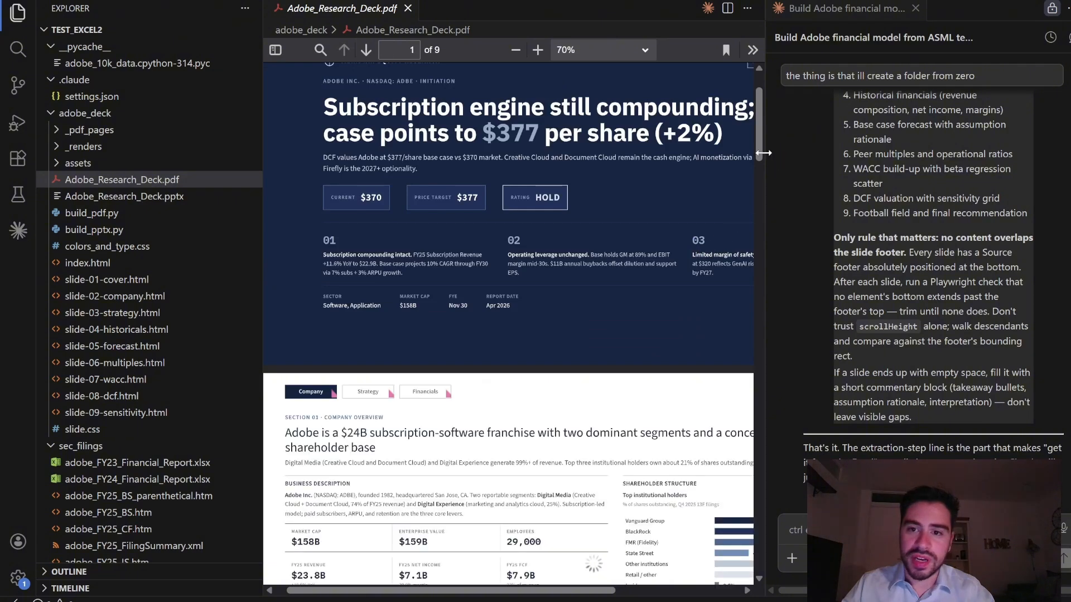
{"action": "left_click_drag", "start_coordinate": [760, 151], "coordinate": [765, 176]}
{"action": "left_click_drag", "start_coordinate": [544, 590], "coordinate": [513, 597]}
{"action": "scroll", "coordinate": [583, 491], "scroll_direction": "down", "scroll_amount": 3}
{"action": "scroll", "coordinate": [585, 493], "scroll_direction": "down", "scroll_amount": 3}
{"action": "scroll", "coordinate": [543, 512], "scroll_direction": "down", "scroll_amount": 1}
{"action": "scroll", "coordinate": [543, 512], "scroll_direction": "down", "scroll_amount": 1}
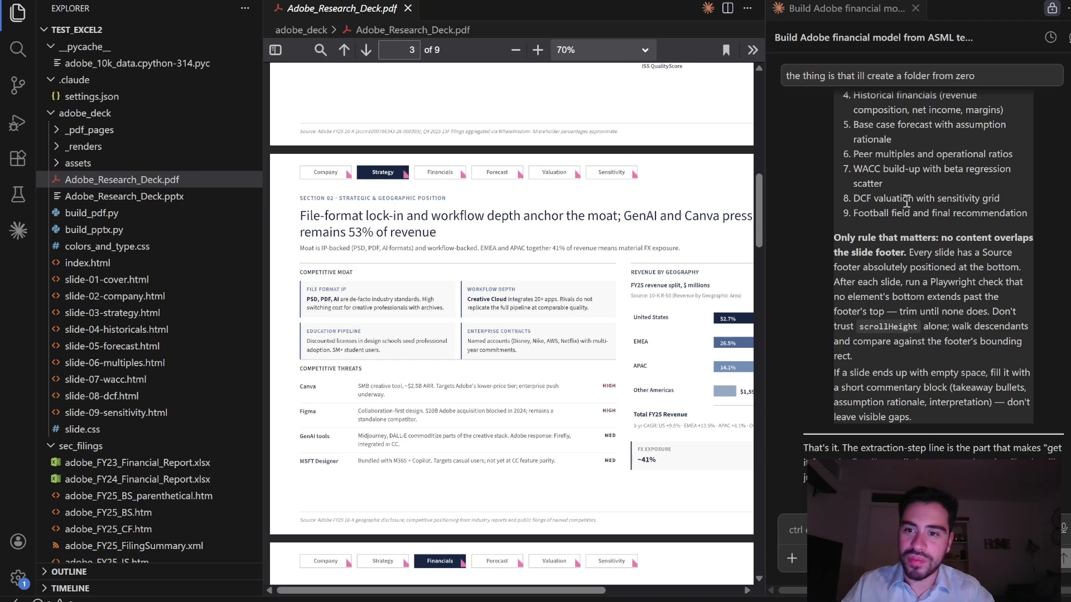
{"action": "scroll", "coordinate": [675, 356], "scroll_direction": "down", "scroll_amount": 1}
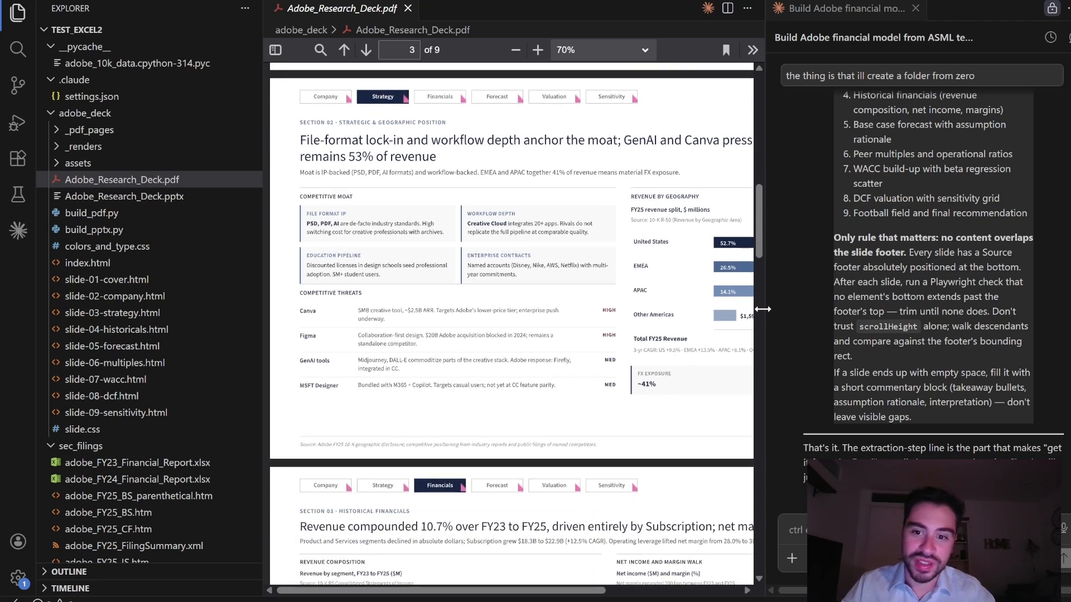
Widen the PDF pane to show more of each slide and examine the section navigation on the historical financials slide
{"action": "left_click_drag", "start_coordinate": [762, 308], "coordinate": [927, 308]}
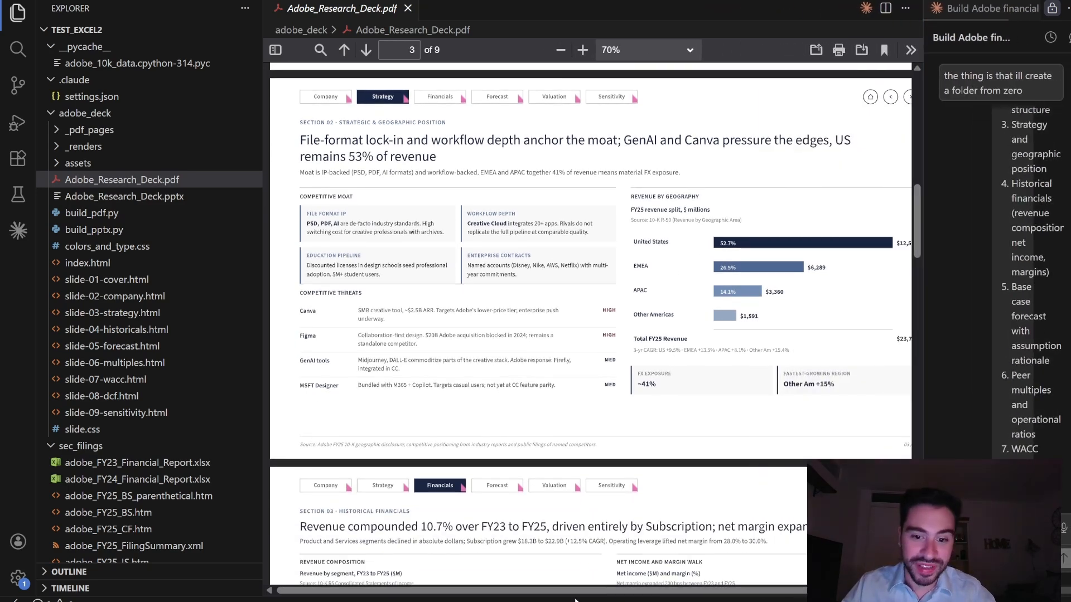
{"action": "scroll", "coordinate": [360, 232], "scroll_direction": "down", "scroll_amount": 4}
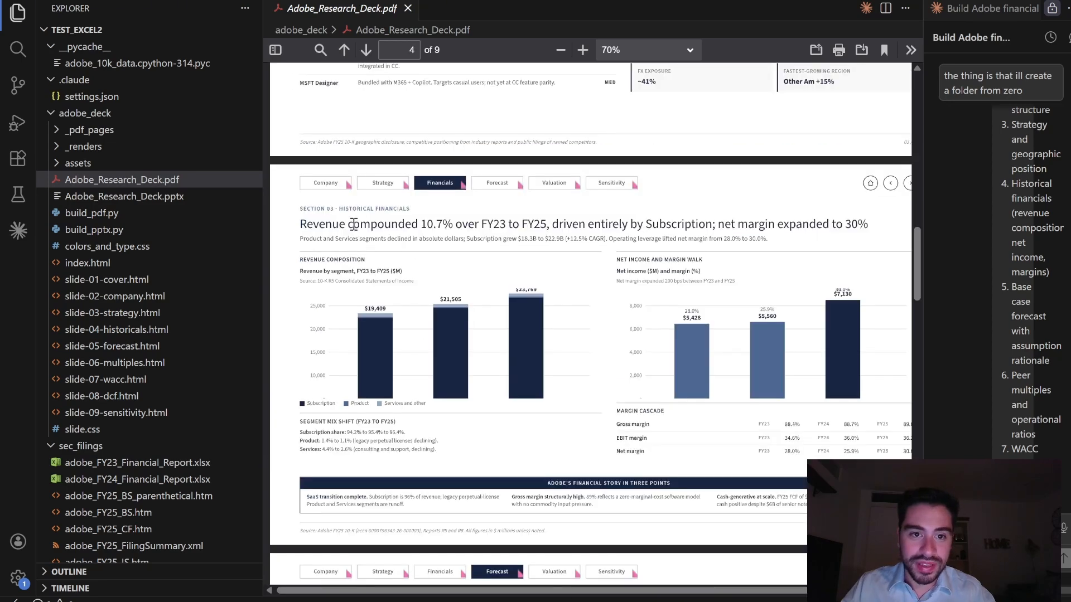
{"action": "left_click_drag", "start_coordinate": [353, 225], "coordinate": [343, 189]}
{"action": "left_click", "coordinate": [461, 184]}
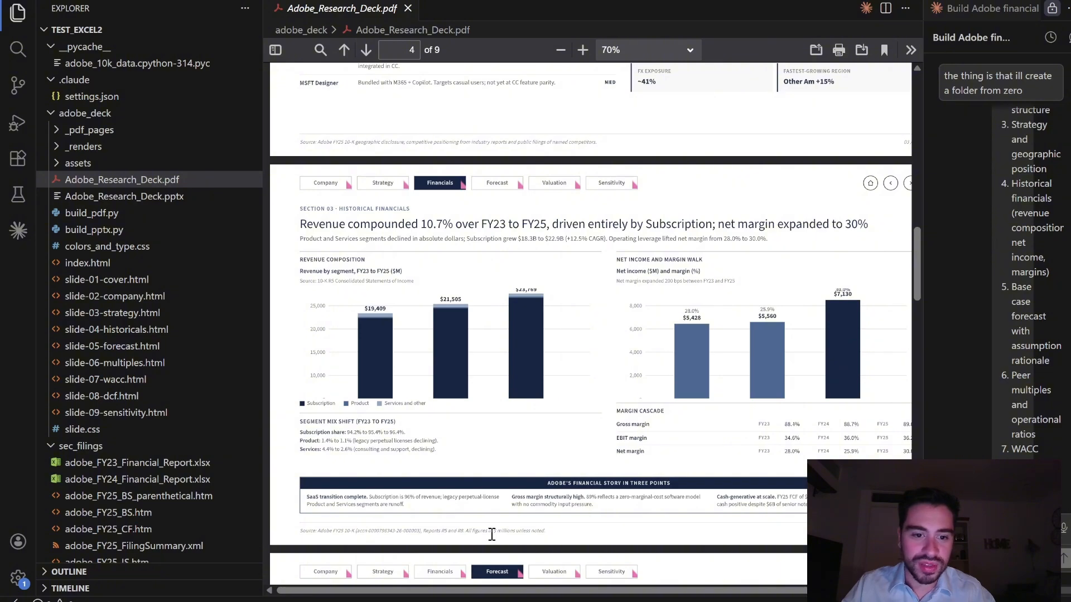
Review the base-case forecast, peer comparables and cost of capital slides, including the beta regression chart
{"action": "scroll", "coordinate": [491, 530], "scroll_direction": "down", "scroll_amount": 5}
{"action": "scroll", "coordinate": [594, 441], "scroll_direction": "down", "scroll_amount": 1}
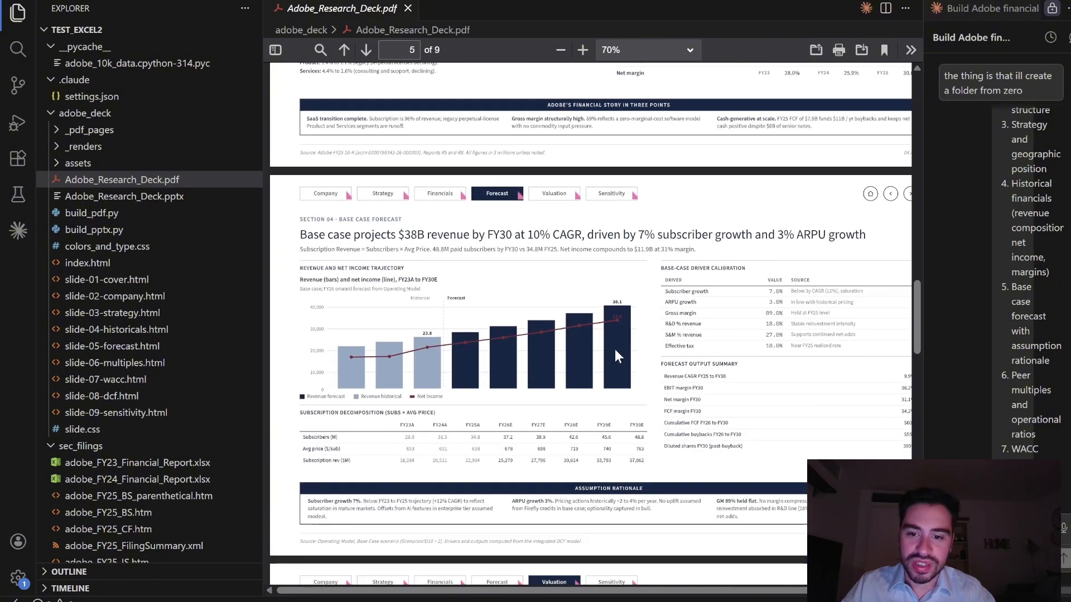
{"action": "scroll", "coordinate": [635, 448], "scroll_direction": "down", "scroll_amount": 1}
{"action": "scroll", "coordinate": [636, 448], "scroll_direction": "down", "scroll_amount": 3}
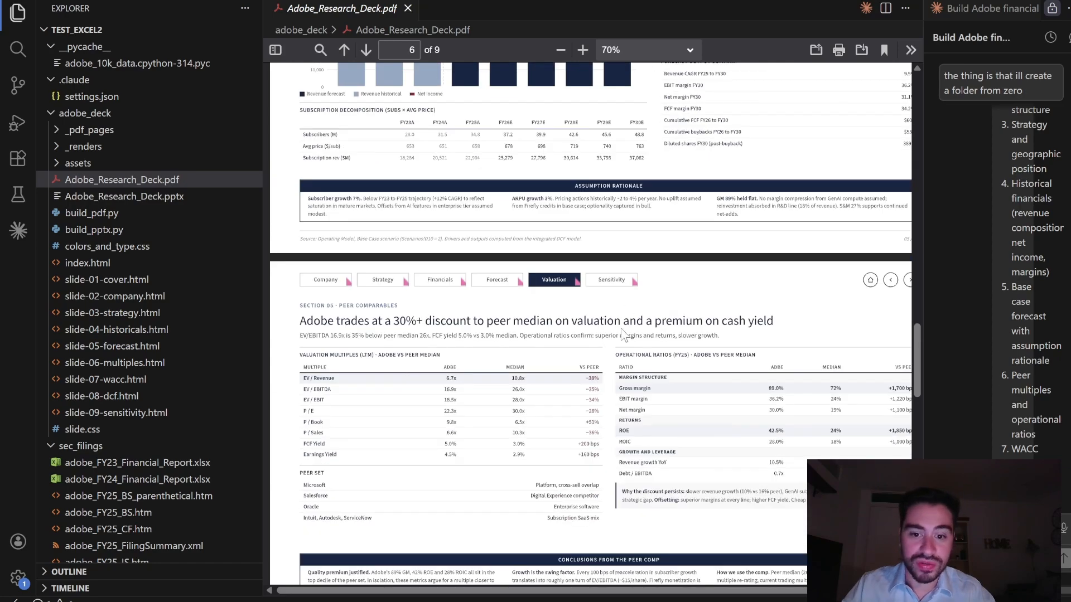
{"action": "scroll", "coordinate": [623, 333], "scroll_direction": "down", "scroll_amount": 5}
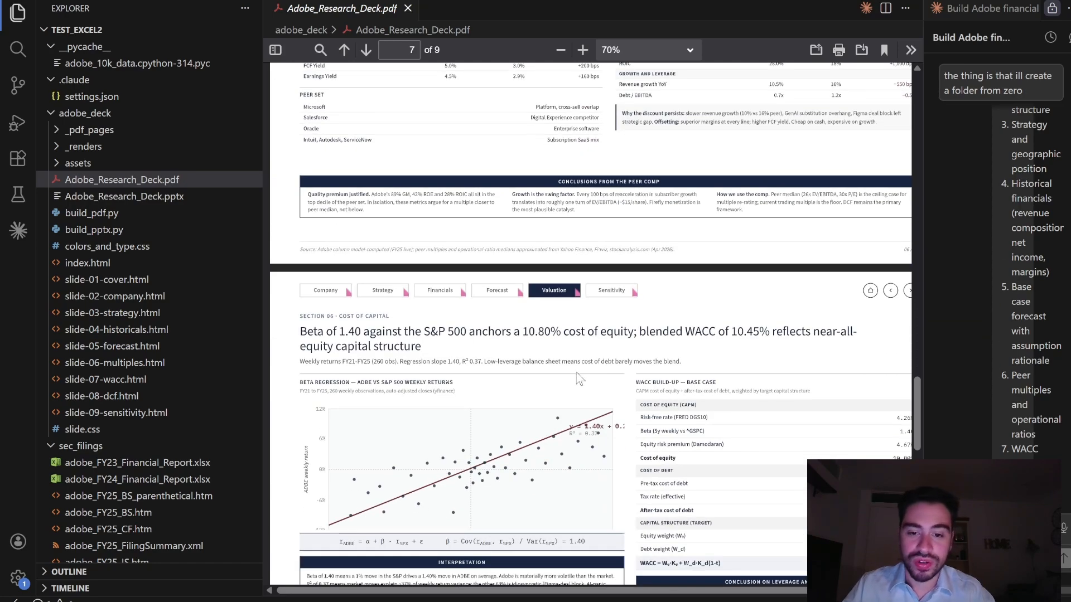
{"action": "scroll", "coordinate": [576, 381], "scroll_direction": "down", "scroll_amount": 1}
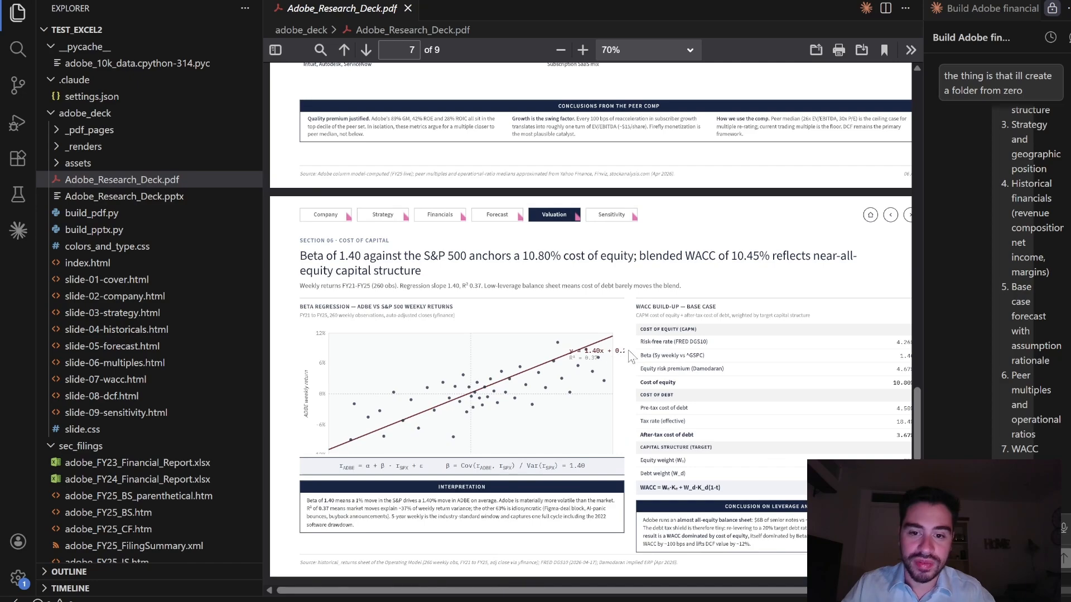
Examine the DCF valuation slide with its sensitivity grid, and the final football field and recommendation slide
{"action": "scroll", "coordinate": [611, 354], "scroll_direction": "down", "scroll_amount": 8}
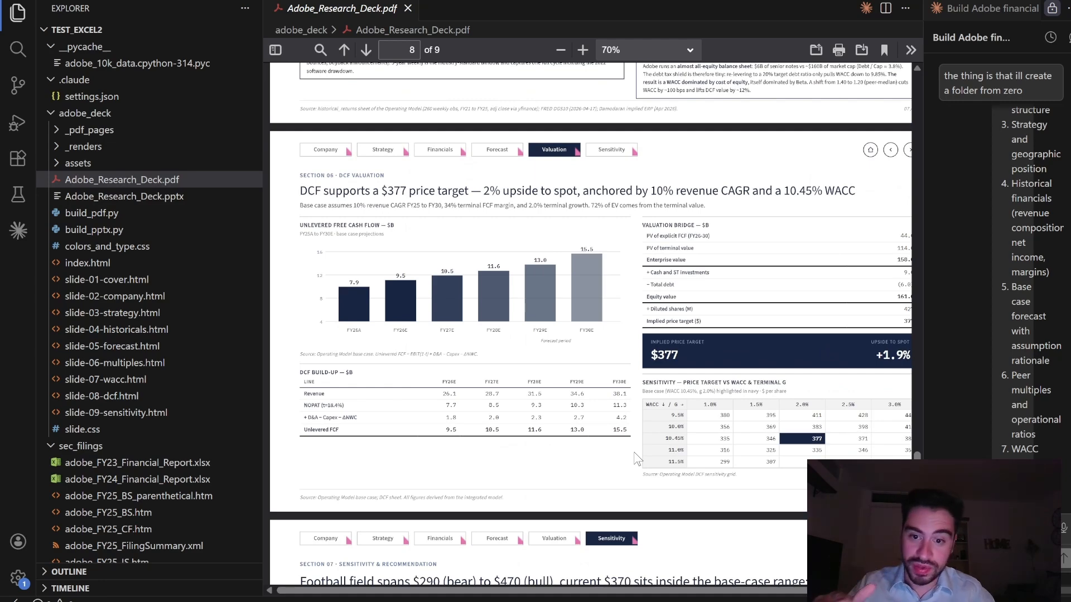
{"action": "scroll", "coordinate": [636, 459], "scroll_direction": "down", "scroll_amount": 4}
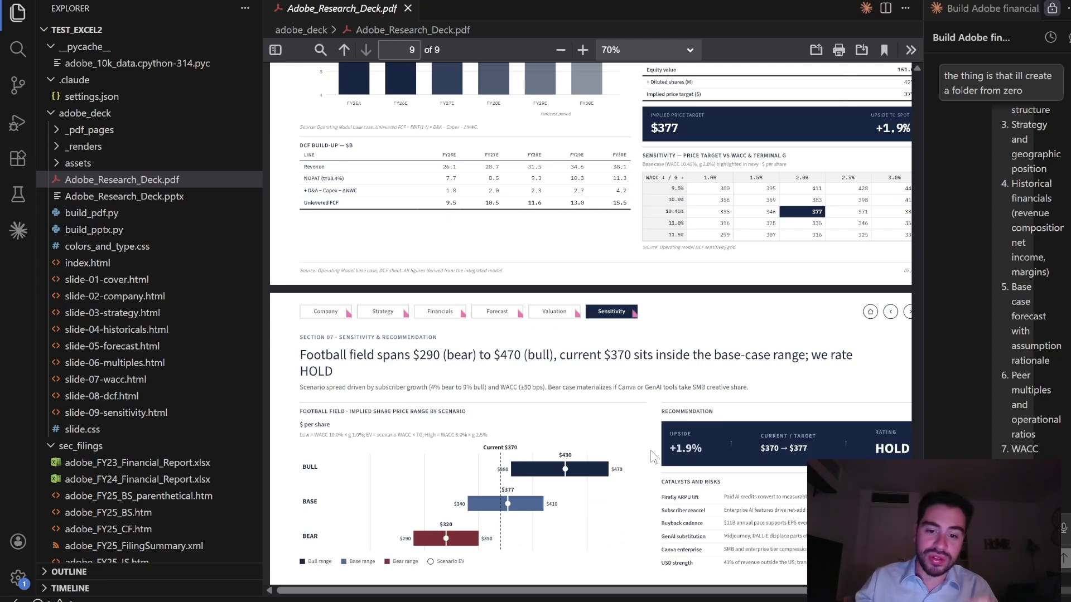
{"action": "scroll", "coordinate": [728, 451], "scroll_direction": "down", "scroll_amount": 3}
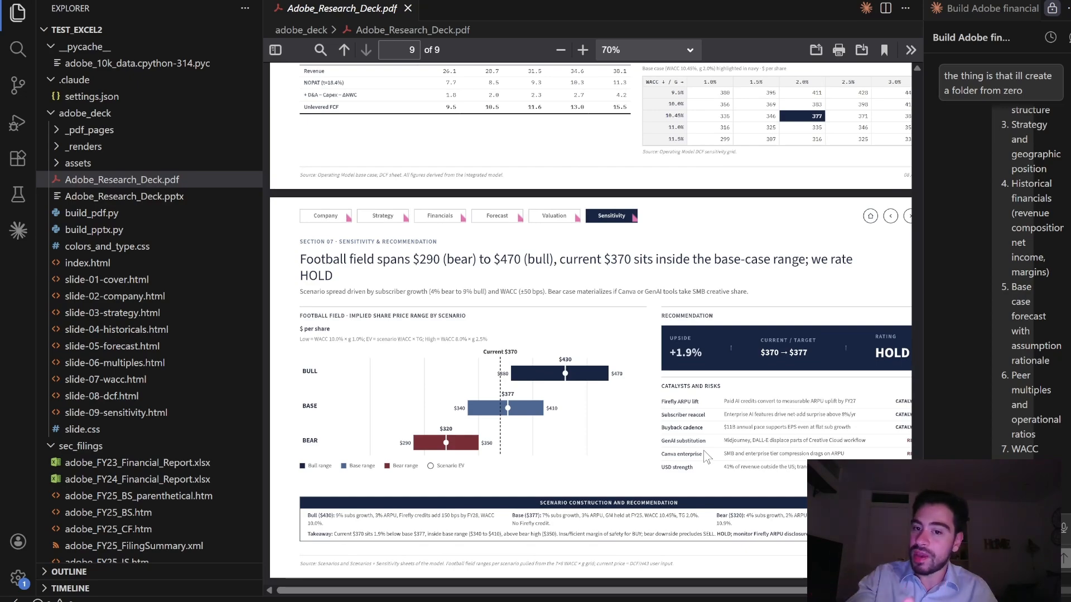
Return to the deck's cover slide and skim down again to the peer comparables slide
{"action": "scroll", "coordinate": [655, 500], "scroll_direction": "up", "scroll_amount": 20}
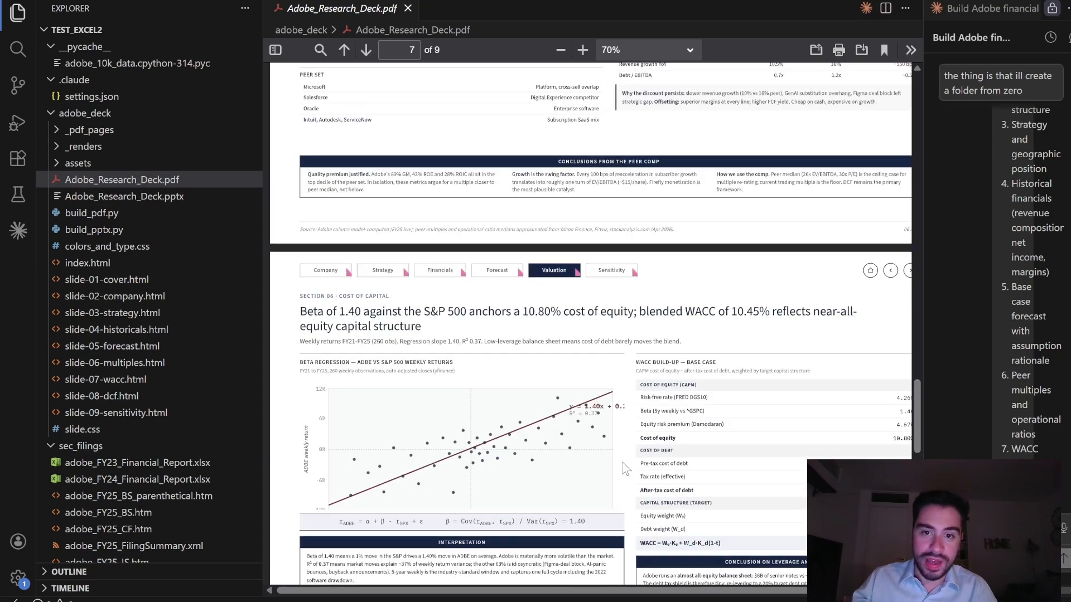
{"action": "scroll", "coordinate": [625, 456], "scroll_direction": "up", "scroll_amount": 12}
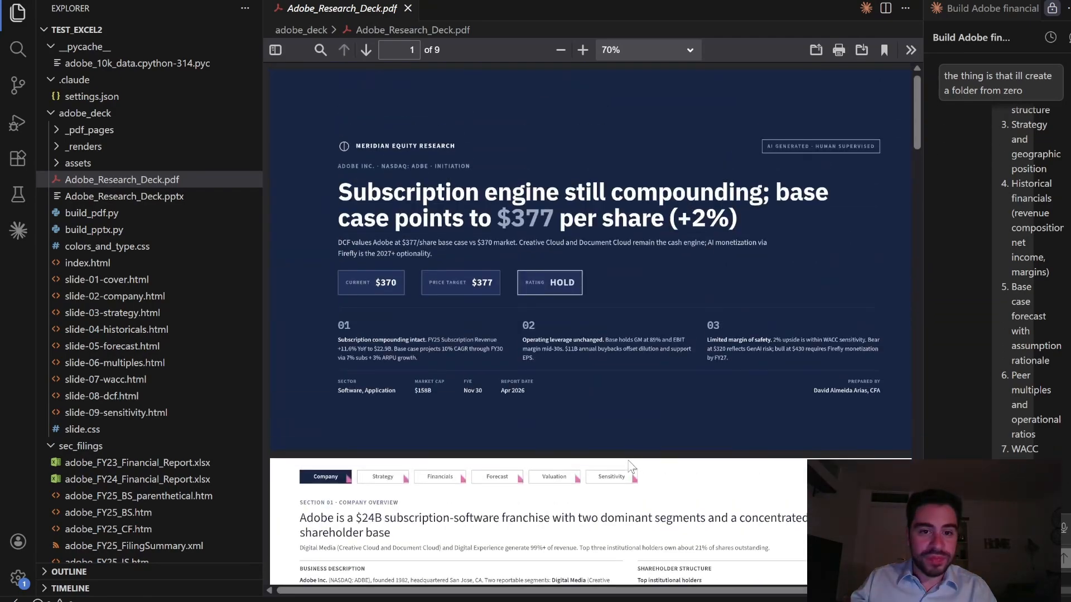
{"action": "scroll", "coordinate": [636, 474], "scroll_direction": "down", "scroll_amount": 10}
{"action": "scroll", "coordinate": [641, 473], "scroll_direction": "down", "scroll_amount": 15}
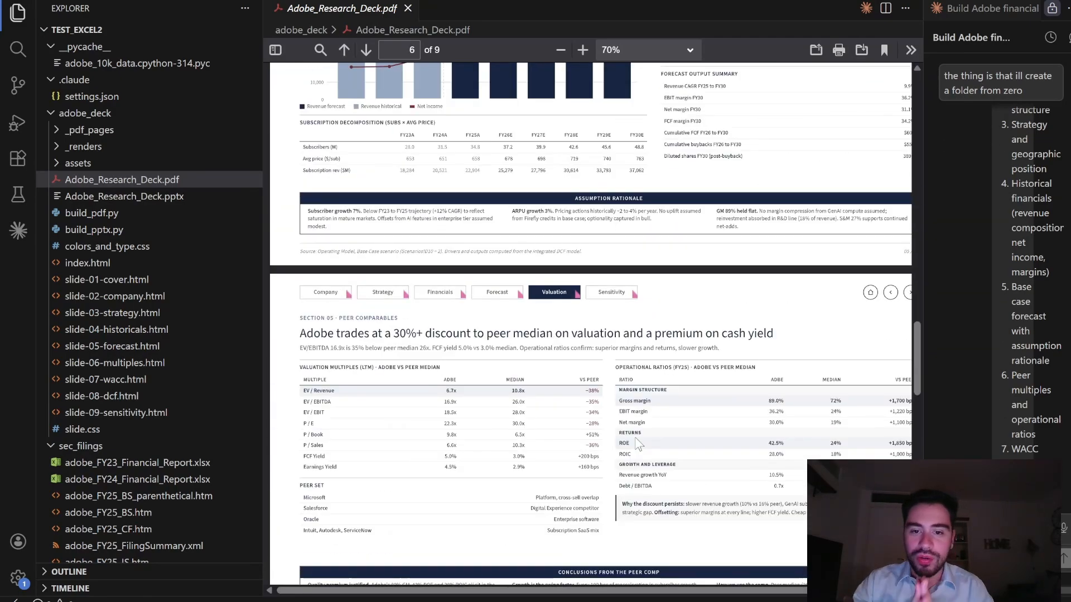